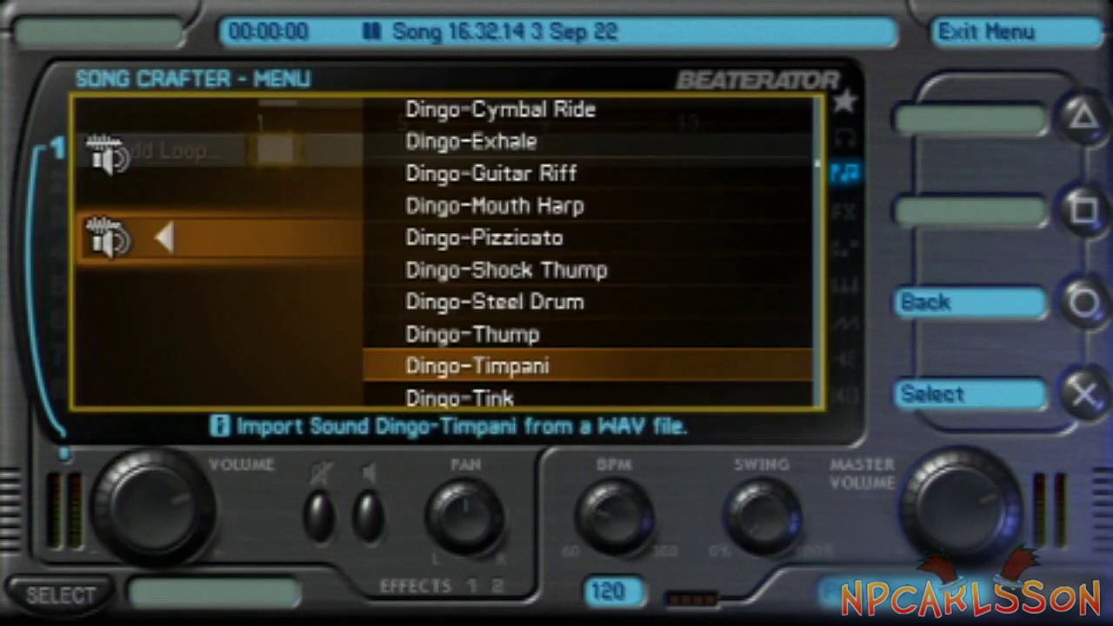
Step: Look through the Dingo sounds in the list of importable WAV files
{"action": "key", "text": "Up"}
{"action": "key", "text": "Up"}
{"action": "key", "text": "Up"}
{"action": "key", "text": "Up"}
{"action": "key", "text": "Up"}
{"action": "key", "text": "Up"}
{"action": "key", "text": "Up"}
{"action": "key", "text": "Up"}
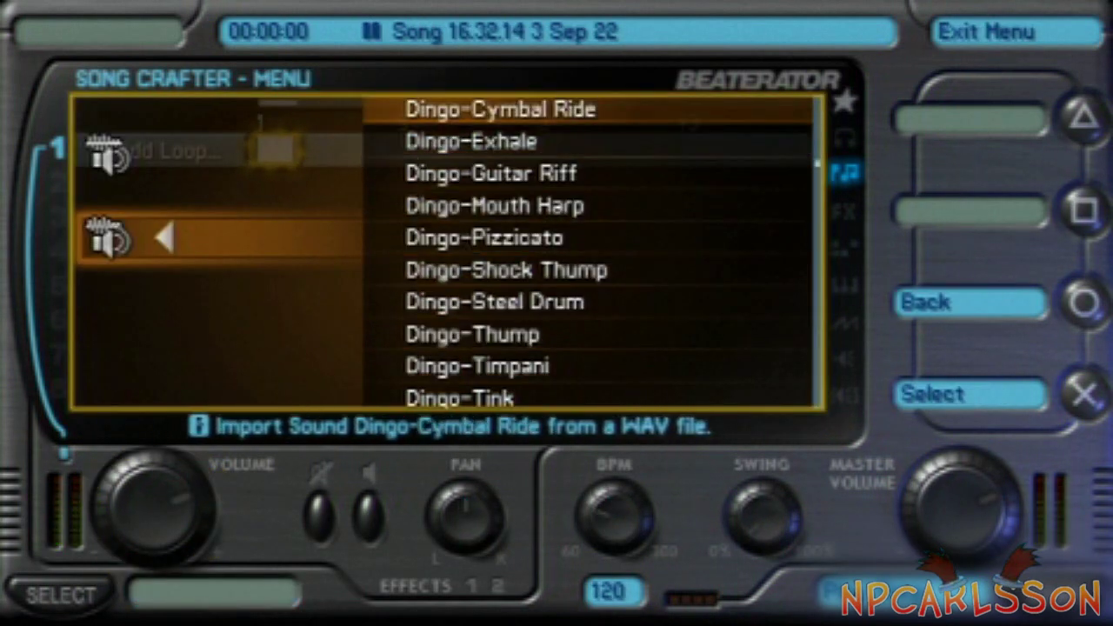
{"action": "key", "text": "Down"}
{"action": "key", "text": "Down"}
{"action": "key", "text": "Down"}
{"action": "key", "text": "Down"}
{"action": "key", "text": "Down"}
{"action": "key", "text": "Down"}
{"action": "key", "text": "Down"}
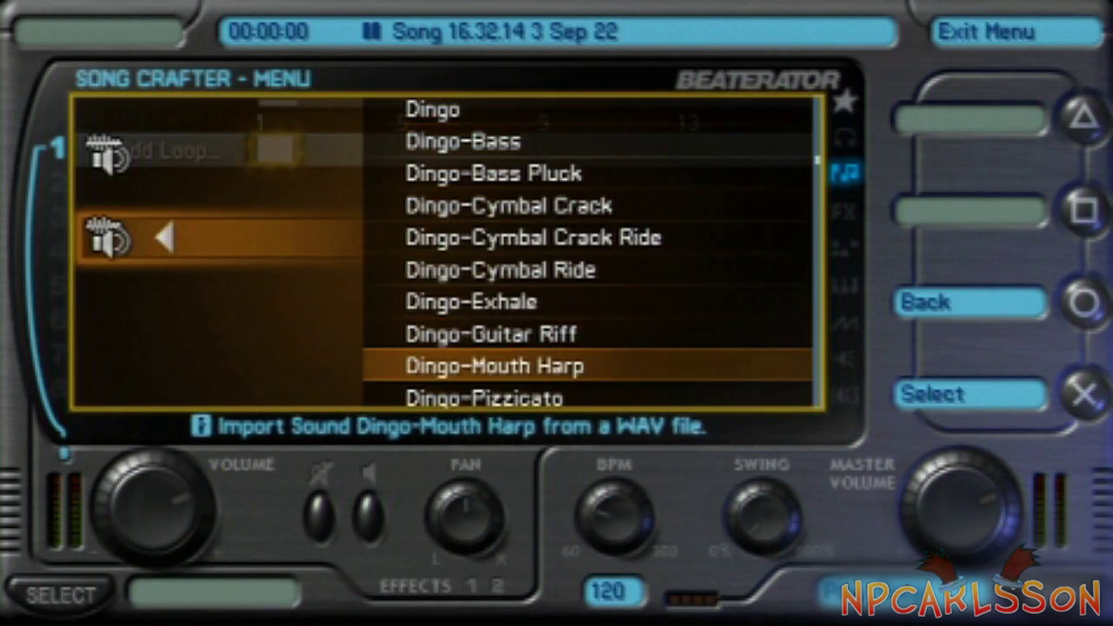
Step: Browse the rest of the WAV import list, from the CB sounds through the S-G, Megalo and Totem sounds
{"action": "key", "text": "Left"}
{"action": "key", "text": "Down"}
{"action": "key", "text": "Down"}
{"action": "key", "text": "Down"}
{"action": "key", "text": "Down"}
{"action": "key", "text": "Down"}
{"action": "key", "text": "Down"}
{"action": "key", "text": "Down"}
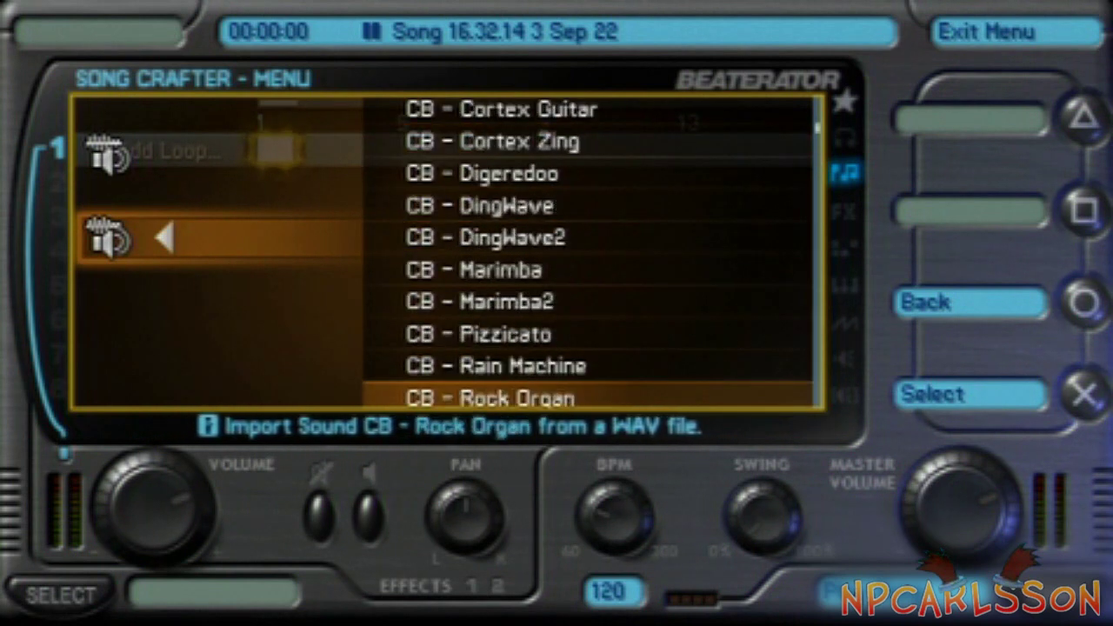
{"action": "key", "text": "Down"}
{"action": "key", "text": "Down"}
{"action": "key", "text": "Down"}
{"action": "key", "text": "Right"}
{"action": "key", "text": "Down"}
{"action": "key", "text": "Down"}
{"action": "key", "text": "Down"}
{"action": "key", "text": "Down"}
{"action": "key", "text": "Down"}
{"action": "key", "text": "Down"}
{"action": "key", "text": "Down"}
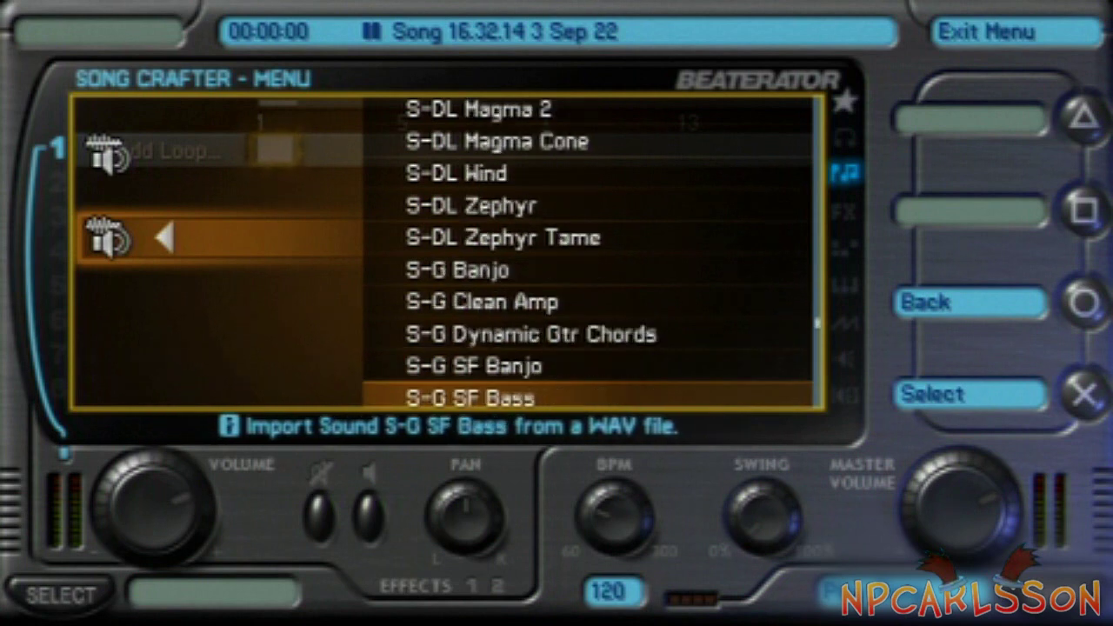
{"action": "key", "text": "Right"}
{"action": "key", "text": "Down"}
{"action": "key", "text": "Down"}
{"action": "key", "text": "Down"}
{"action": "key", "text": "Down"}
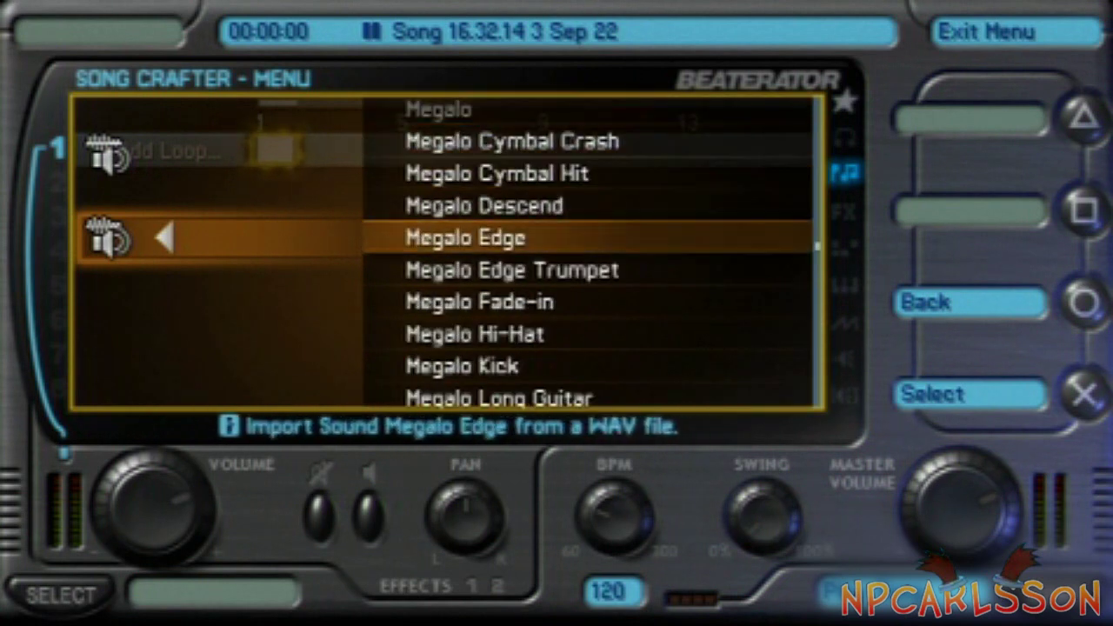
{"action": "key", "text": "Right"}
{"action": "key", "text": "Down"}
{"action": "key", "text": "Down"}
{"action": "key", "text": "Down"}
{"action": "key", "text": "Down"}
{"action": "key", "text": "Down"}
{"action": "key", "text": "Down"}
{"action": "key", "text": "Down"}
{"action": "key", "text": "Down"}
{"action": "key", "text": "Down"}
{"action": "key", "text": "Right"}
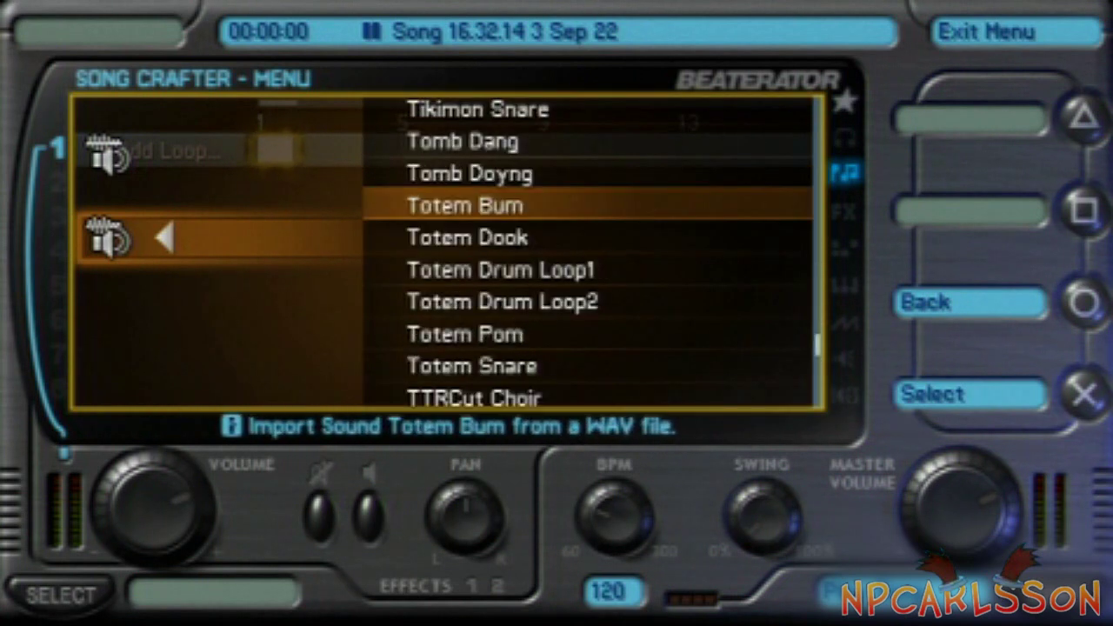
{"action": "key", "text": "Down"}
{"action": "key", "text": "Down"}
{"action": "key", "text": "Down"}
{"action": "key", "text": "Down"}
{"action": "key", "text": "Down"}
{"action": "key", "text": "Down"}
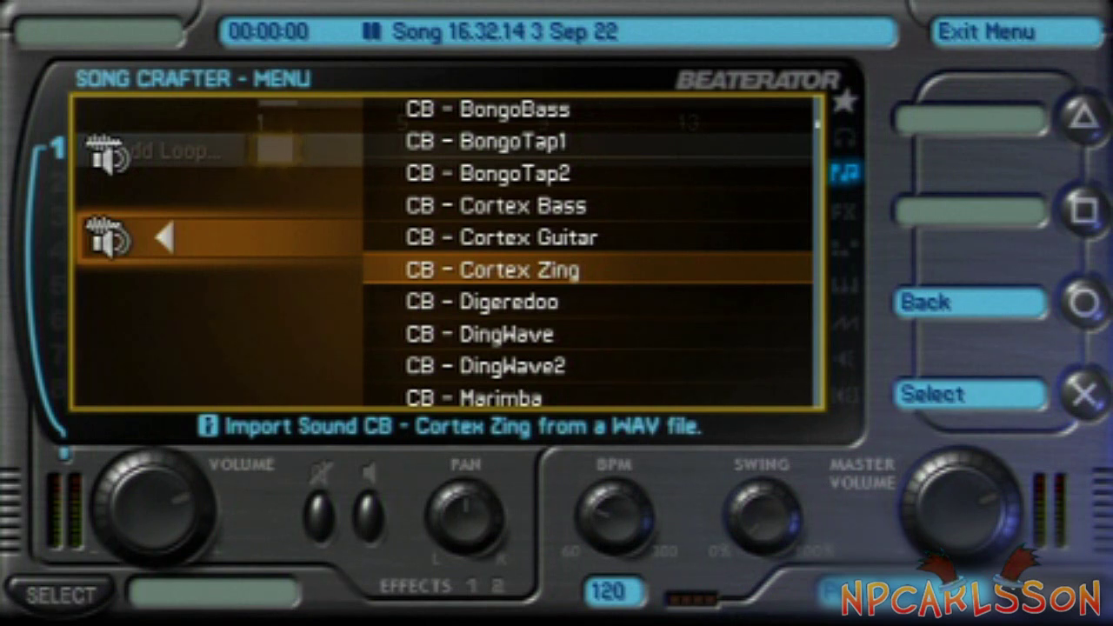
Step: Examine the CB instrument sounds in the WAV import list, from Cortex Guitar down past Rain Machine
{"action": "key", "text": "Up"}
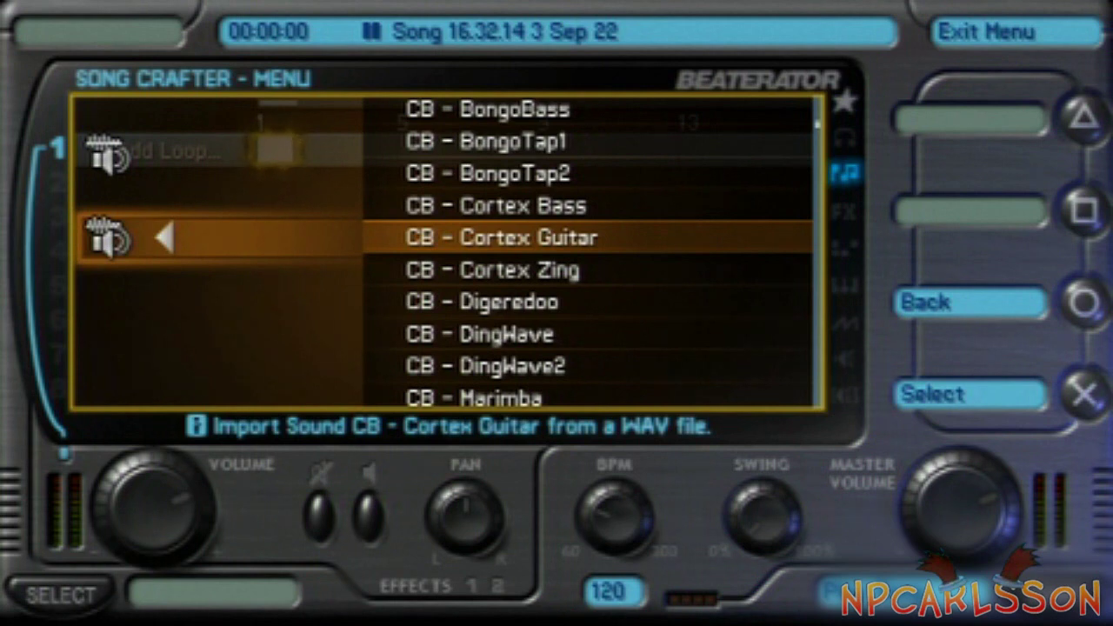
{"action": "key", "text": "Down"}
{"action": "key", "text": "Down"}
{"action": "key", "text": "Down"}
{"action": "key", "text": "Down"}
{"action": "key", "text": "Down"}
{"action": "key", "text": "Down"}
{"action": "key", "text": "Down"}
{"action": "key", "text": "Down"}
{"action": "key", "text": "Down"}
{"action": "key", "text": "Down"}
{"action": "key", "text": "Down"}
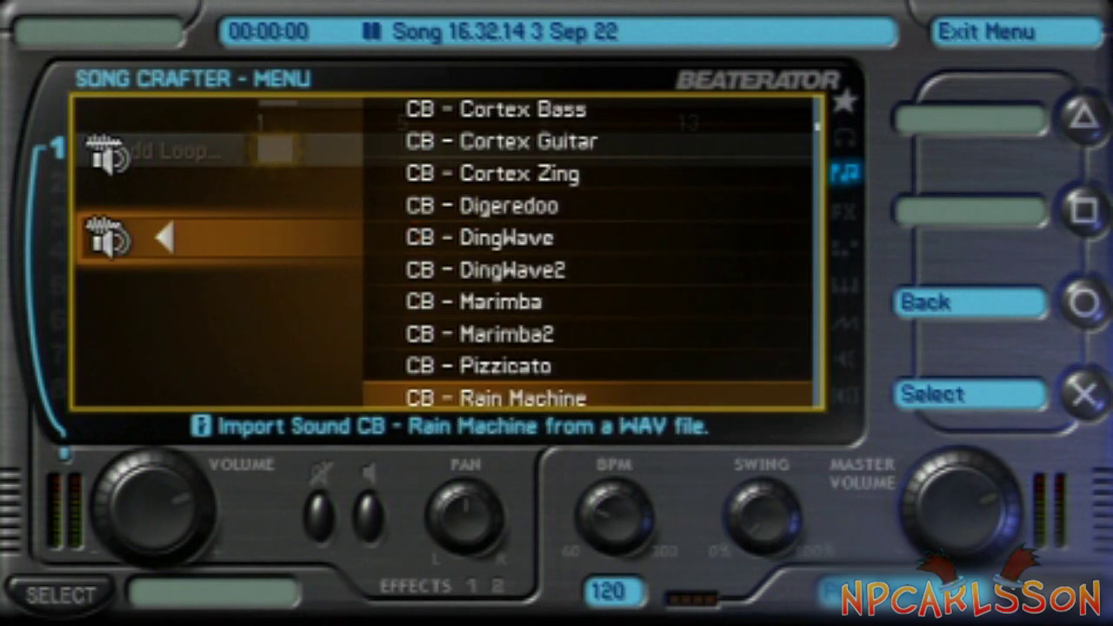
{"action": "key", "text": "Down"}
{"action": "key", "text": "Down"}
{"action": "key", "text": "Down"}
{"action": "key", "text": "Down"}
{"action": "key", "text": "Down"}
{"action": "key", "text": "Down"}
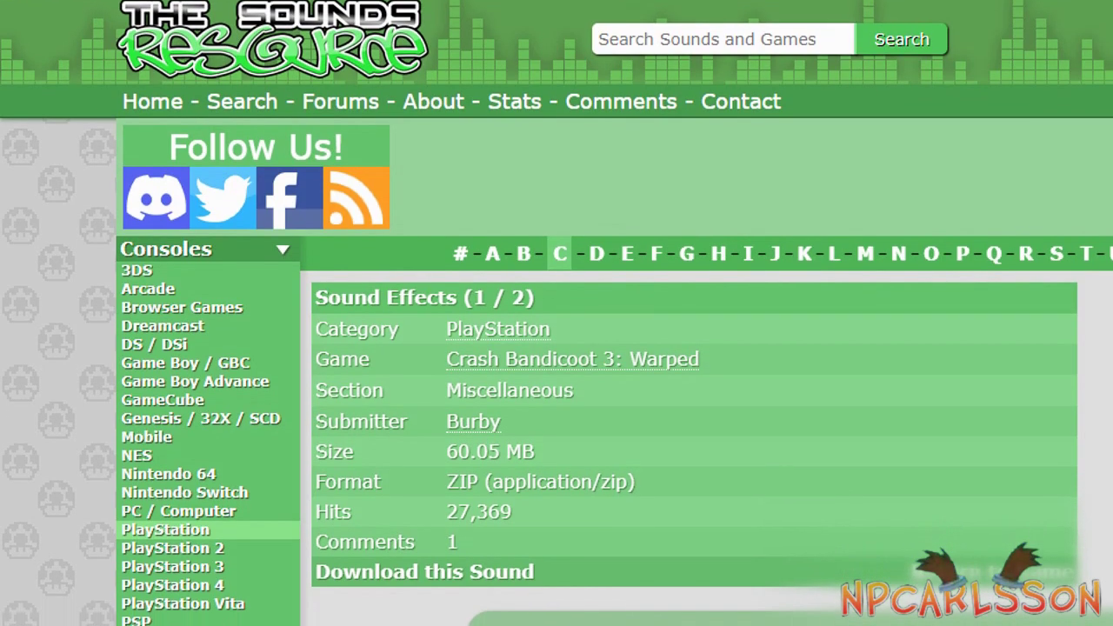
Step: Examine the Crash Bandicoot 3: Warped Sound Effects download page and the WAV files in its ZIP archive
{"action": "scroll", "coordinate": [657, 616], "scroll_direction": "down", "scroll_amount": 1}
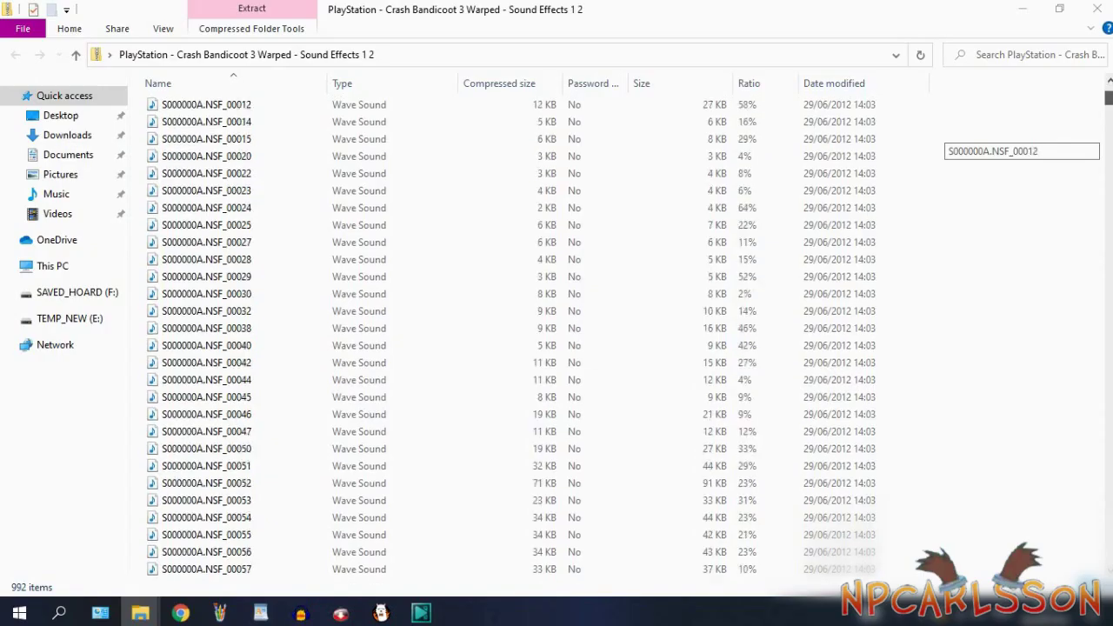
{"action": "left_click_drag", "start_coordinate": [1109, 104], "coordinate": [1108, 139]}
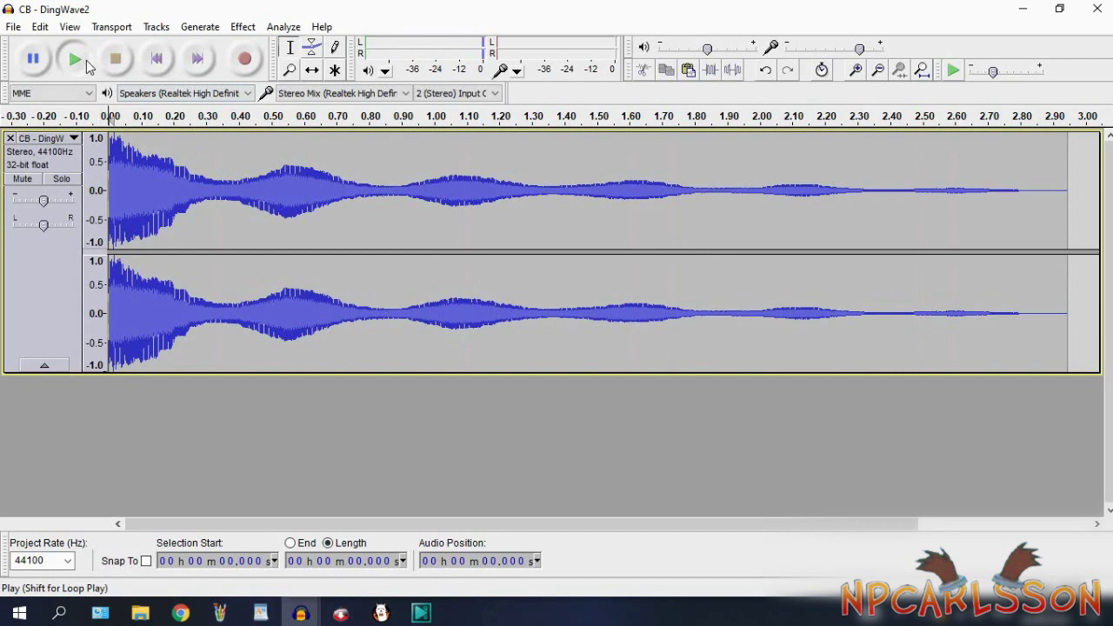
Step: Lower the pitch of the whole CB - DingWave2 sample from E down to C with Change Pitch and play it back
{"action": "left_click", "coordinate": [75, 59]}
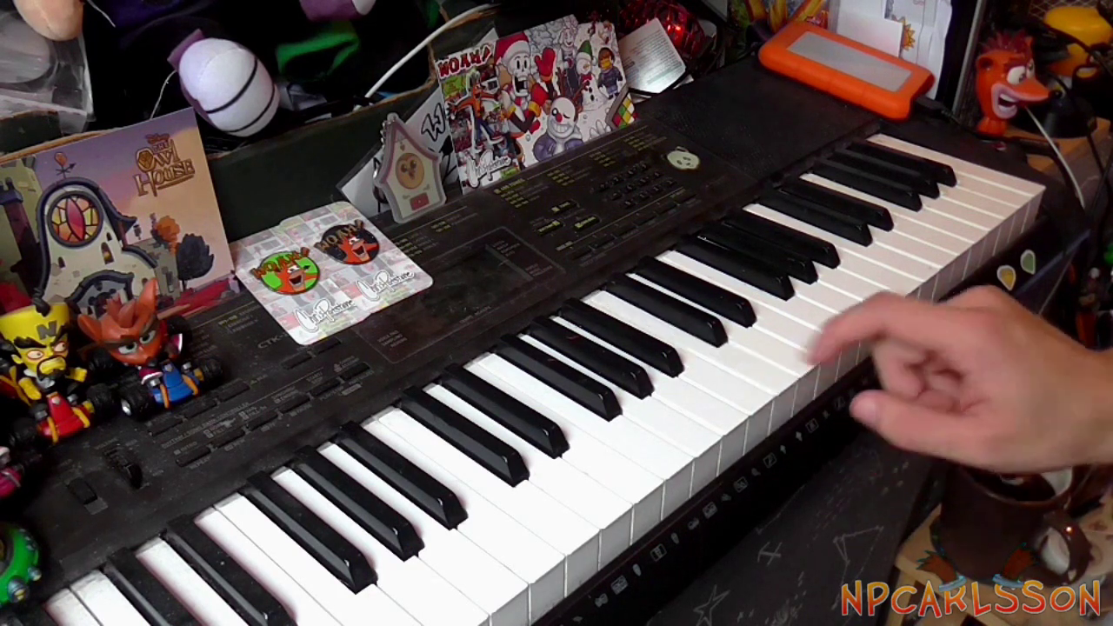
{"action": "left_click", "coordinate": [242, 27]}
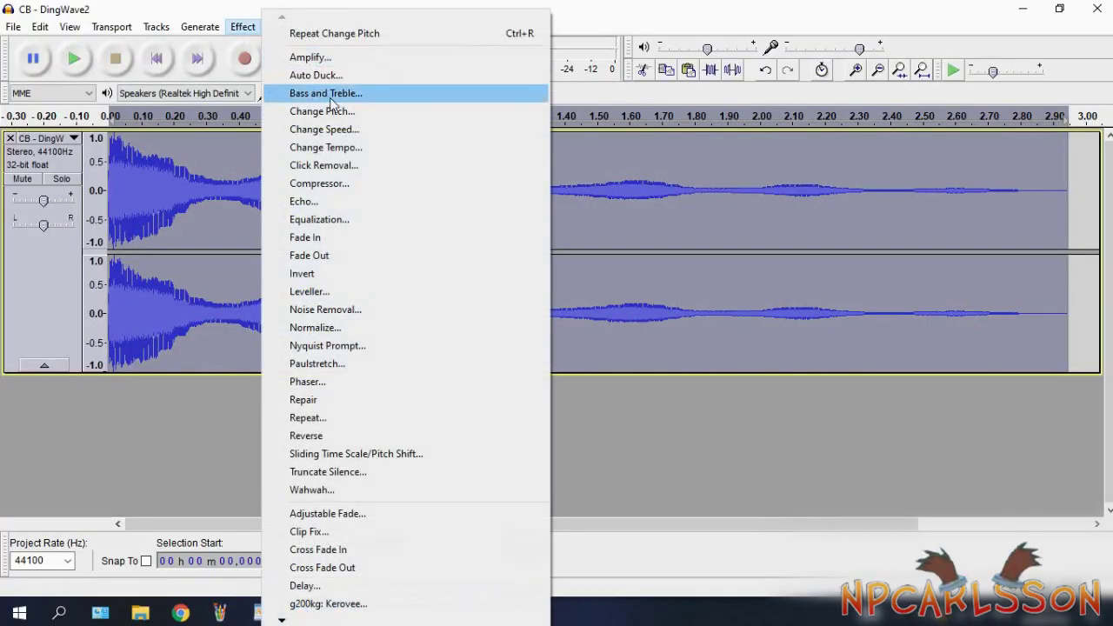
{"action": "left_click", "coordinate": [333, 110]}
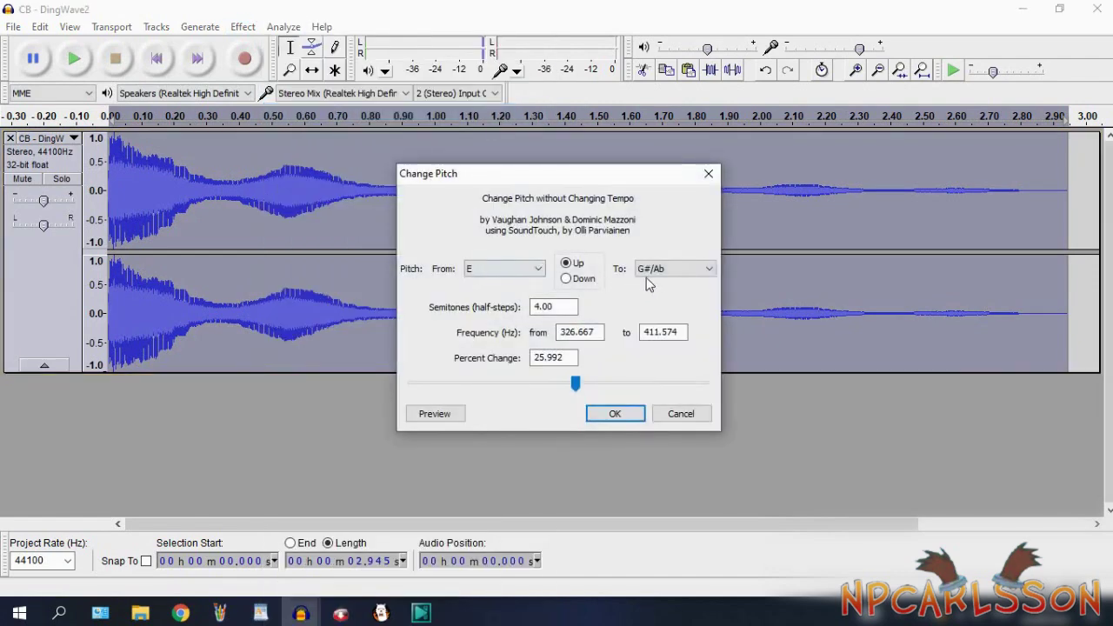
{"action": "left_click", "coordinate": [667, 270]}
{"action": "left_click", "coordinate": [652, 284]}
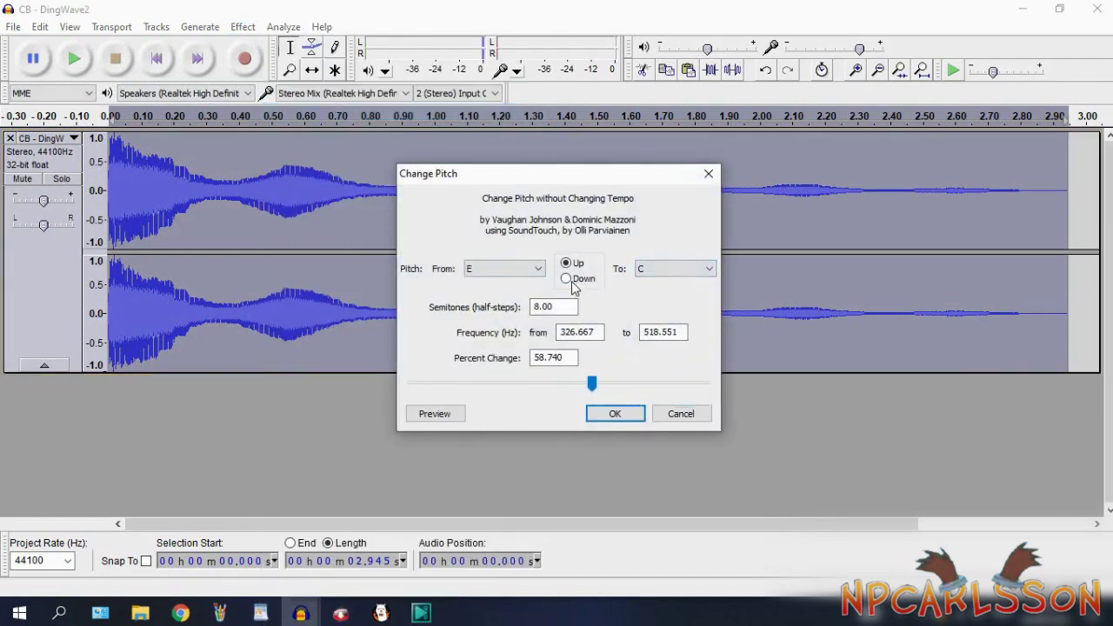
{"action": "left_click", "coordinate": [598, 420]}
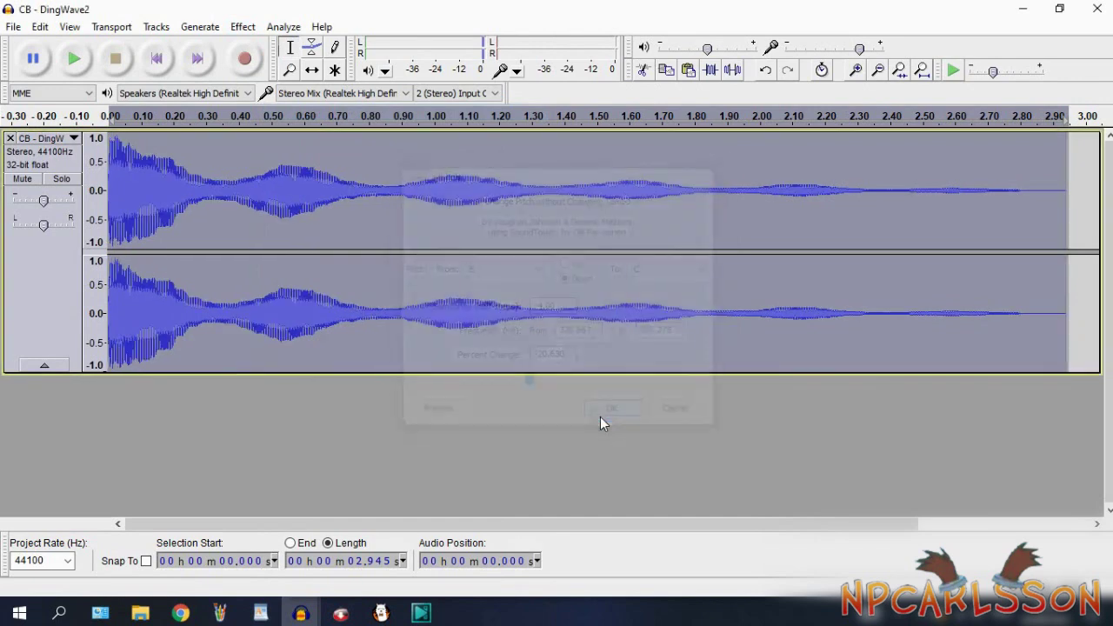
{"action": "left_click", "coordinate": [78, 73]}
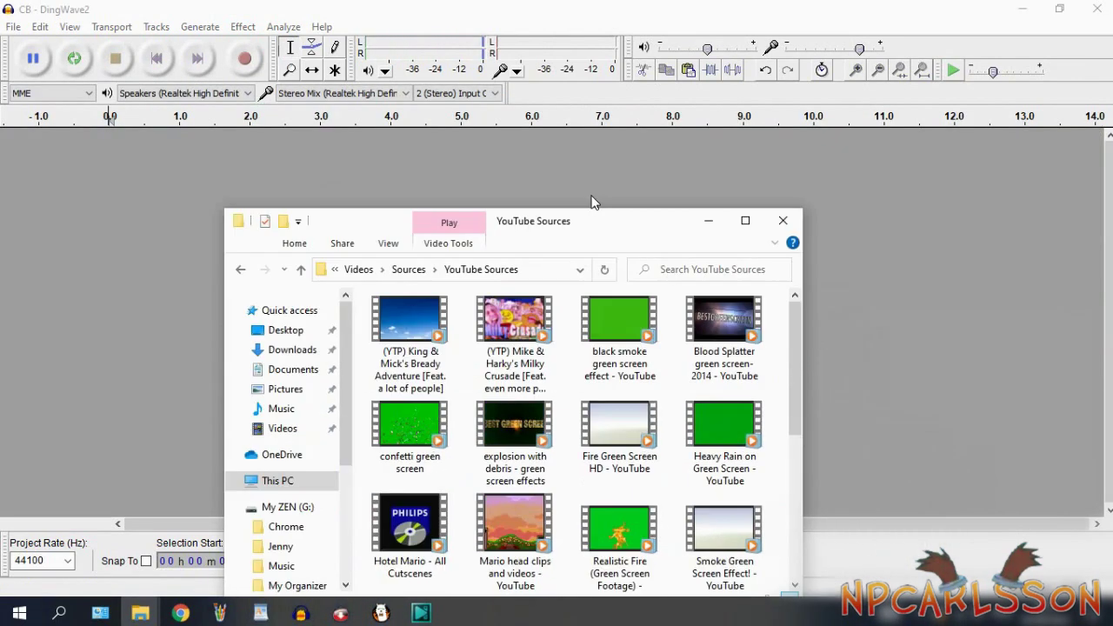
Step: Find the Mario head clips video in the YouTube Sources folder, play it and skip ahead
{"action": "left_click_drag", "start_coordinate": [539, 217], "coordinate": [460, 63]}
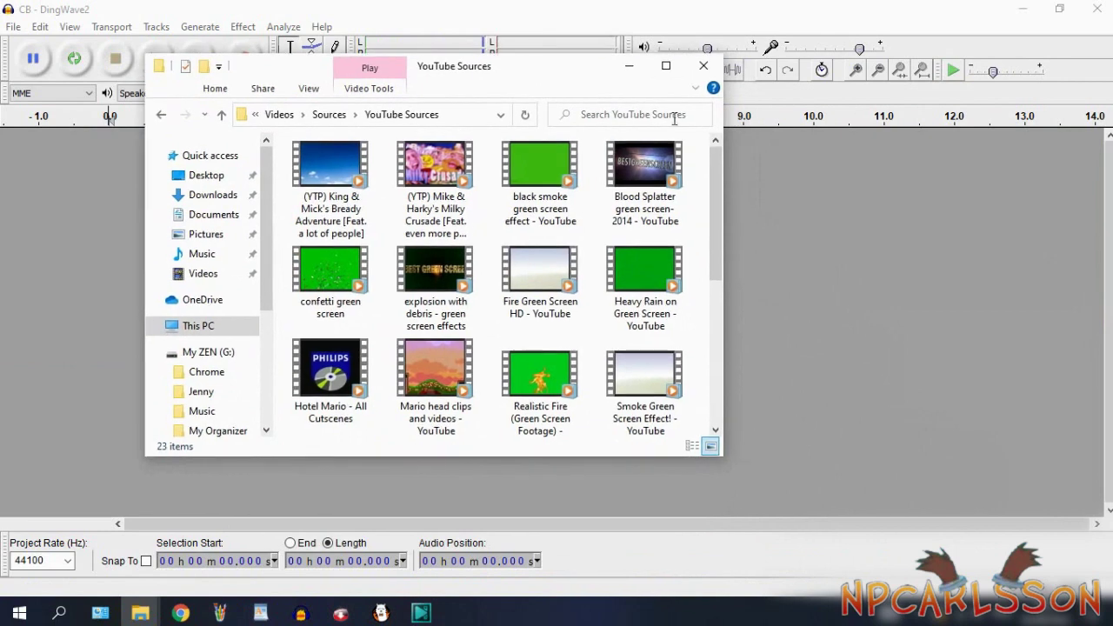
{"action": "left_click_drag", "start_coordinate": [714, 178], "coordinate": [717, 208]}
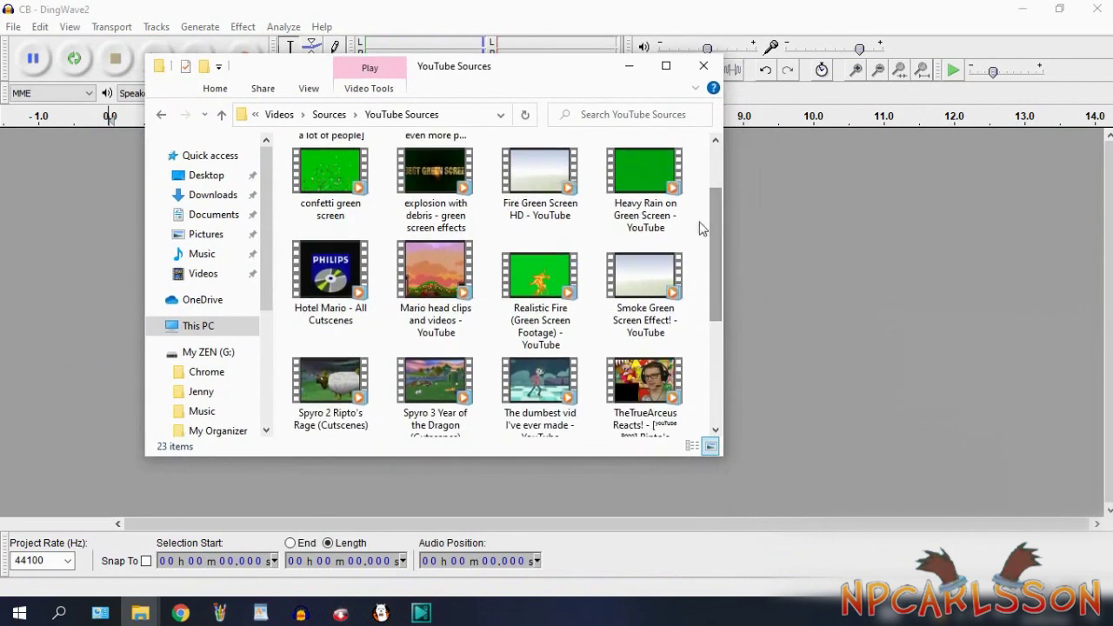
{"action": "double_click", "coordinate": [441, 285]}
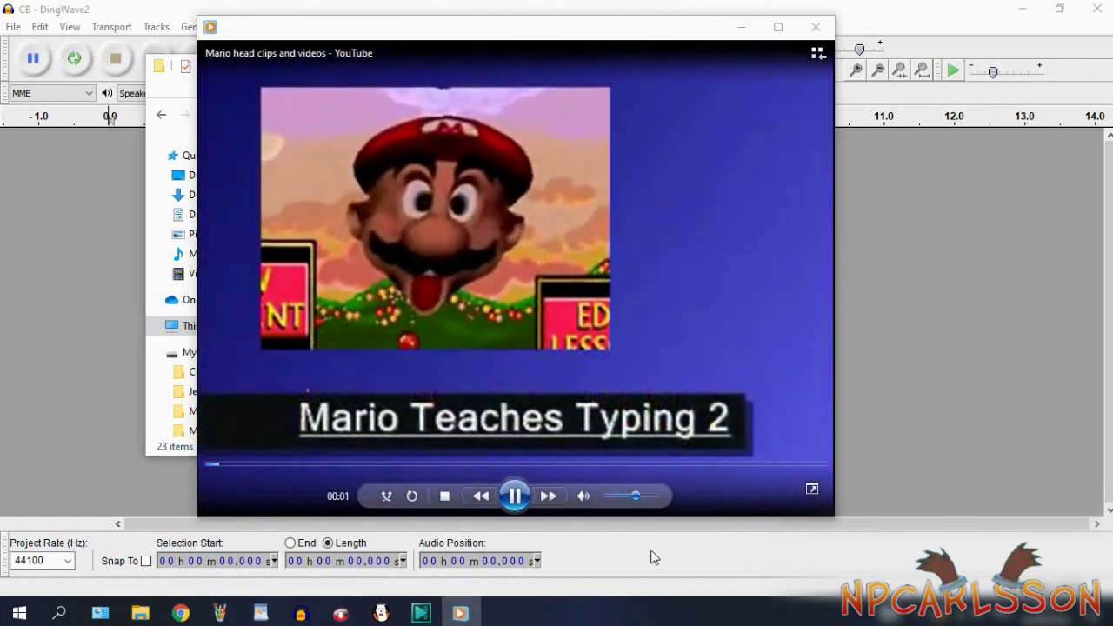
{"action": "left_click", "coordinate": [345, 467]}
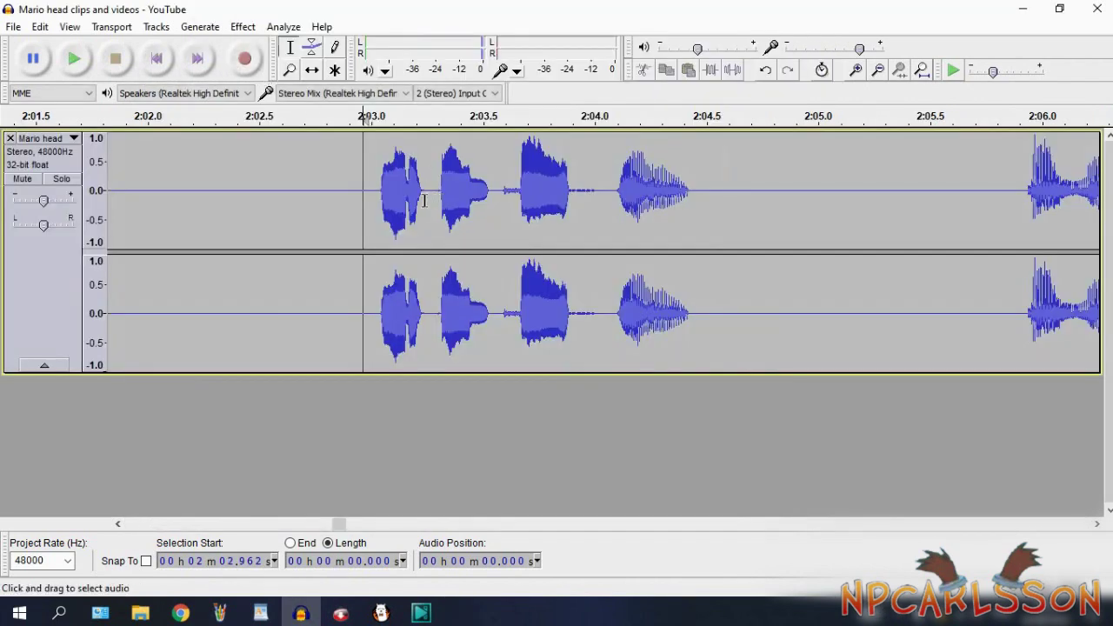
Step: Isolate the about 0.29 s sound starting near 2:03.27 and raise its pitch from B up to C with Change Pitch
{"action": "left_click_drag", "start_coordinate": [453, 212], "coordinate": [497, 217]}
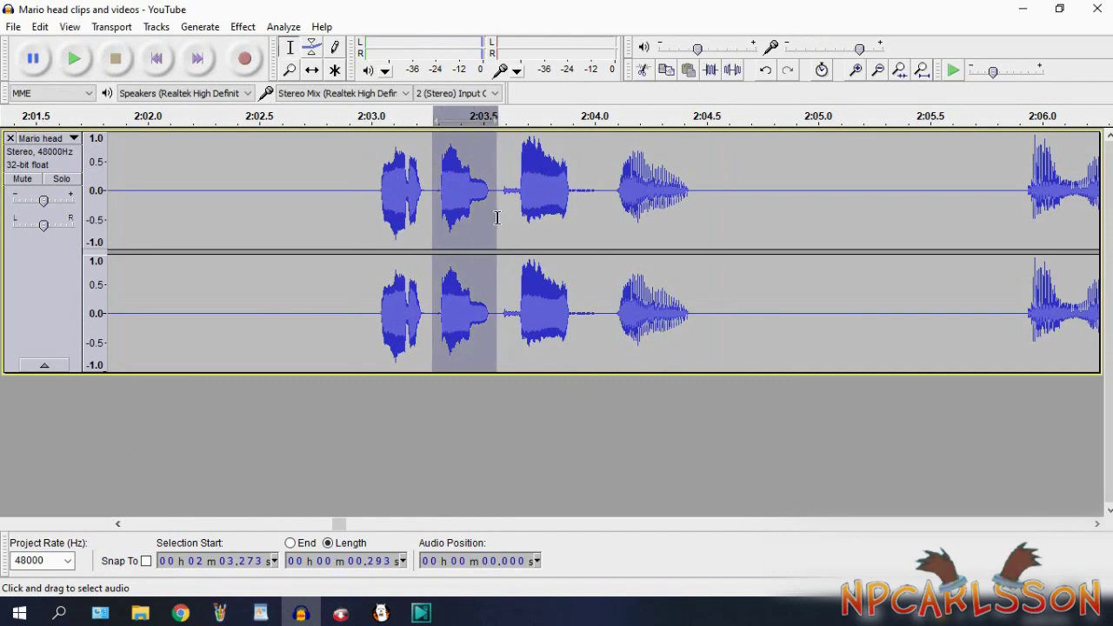
{"action": "left_click", "coordinate": [75, 59]}
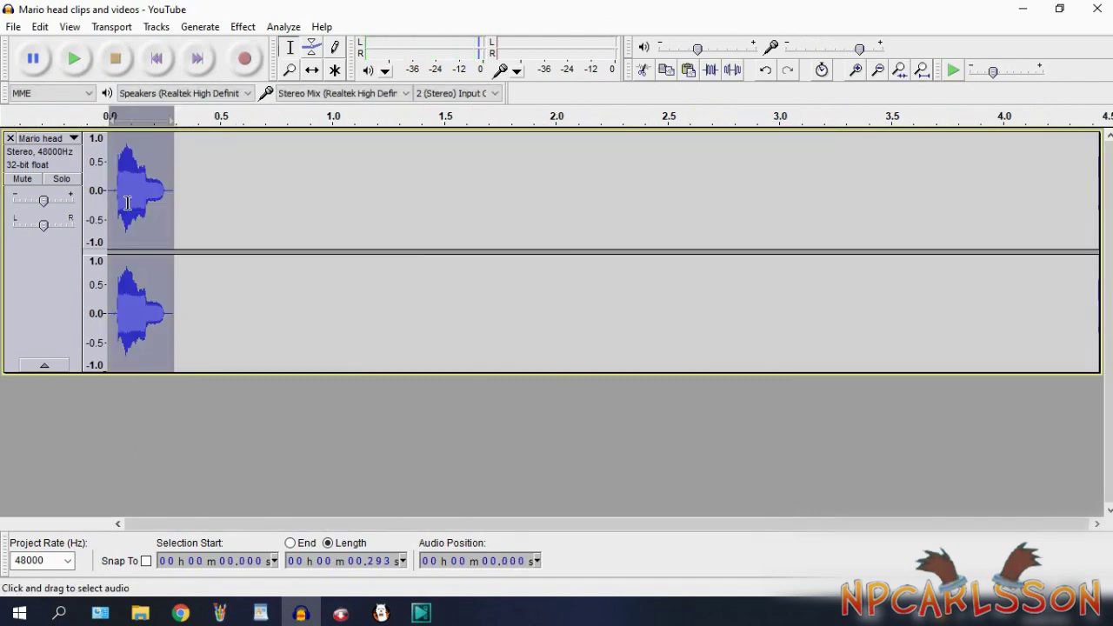
{"action": "left_click", "coordinate": [243, 27]}
{"action": "left_click", "coordinate": [305, 110]}
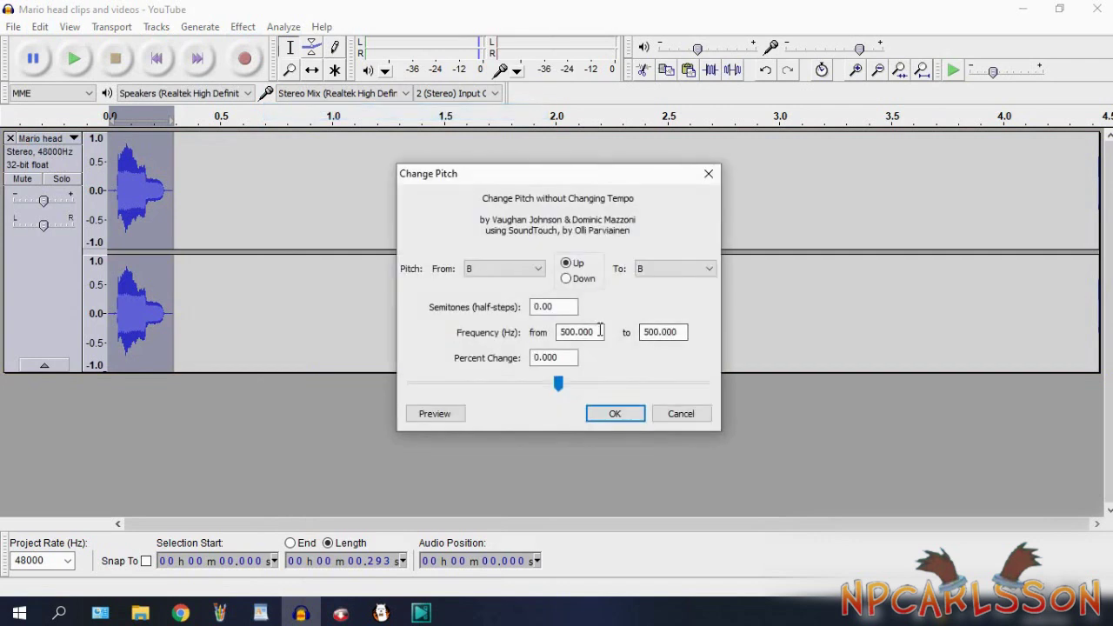
{"action": "left_click", "coordinate": [663, 271]}
{"action": "left_click", "coordinate": [658, 291]}
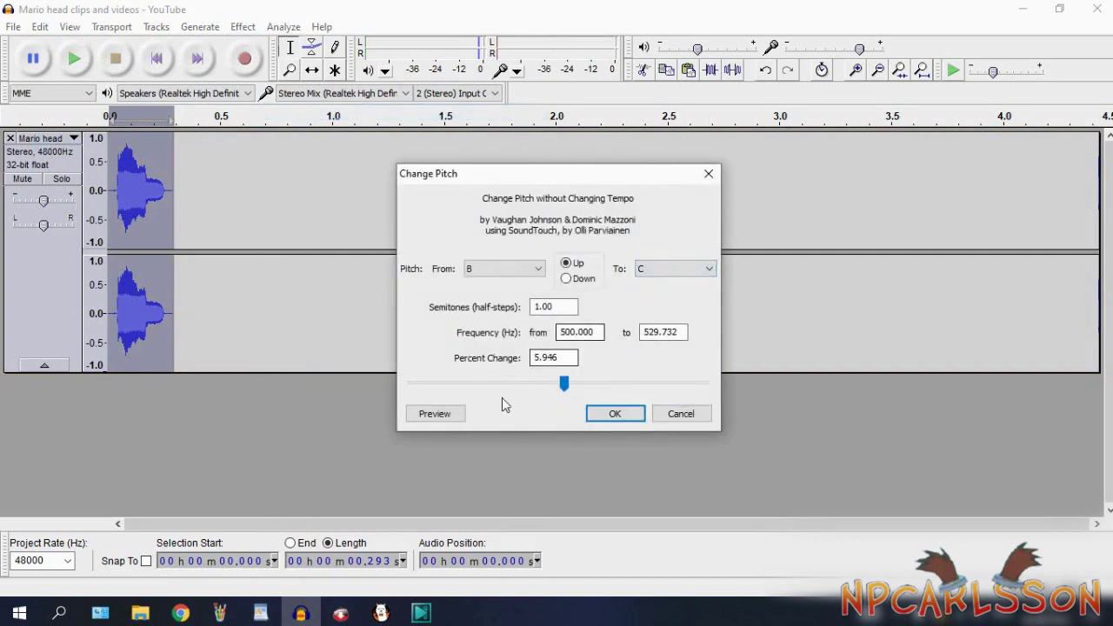
{"action": "left_click", "coordinate": [450, 415]}
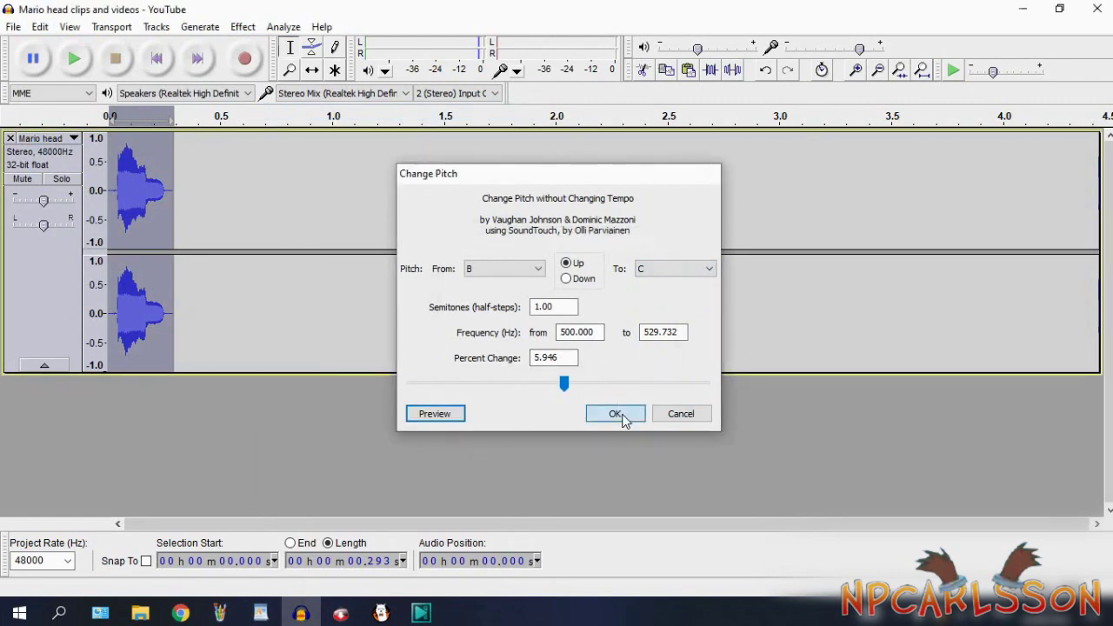
{"action": "left_click", "coordinate": [615, 414]}
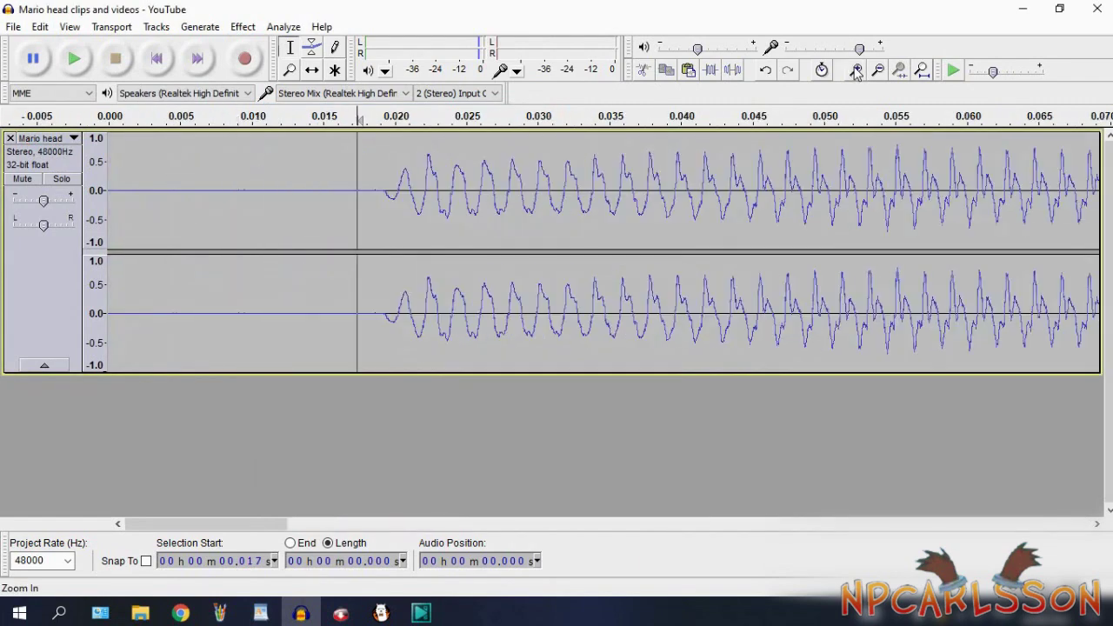
Step: Remove the silence before the Mario sound's onset at about 0.019 s and play back the trimmed clip
{"action": "left_click", "coordinate": [856, 70]}
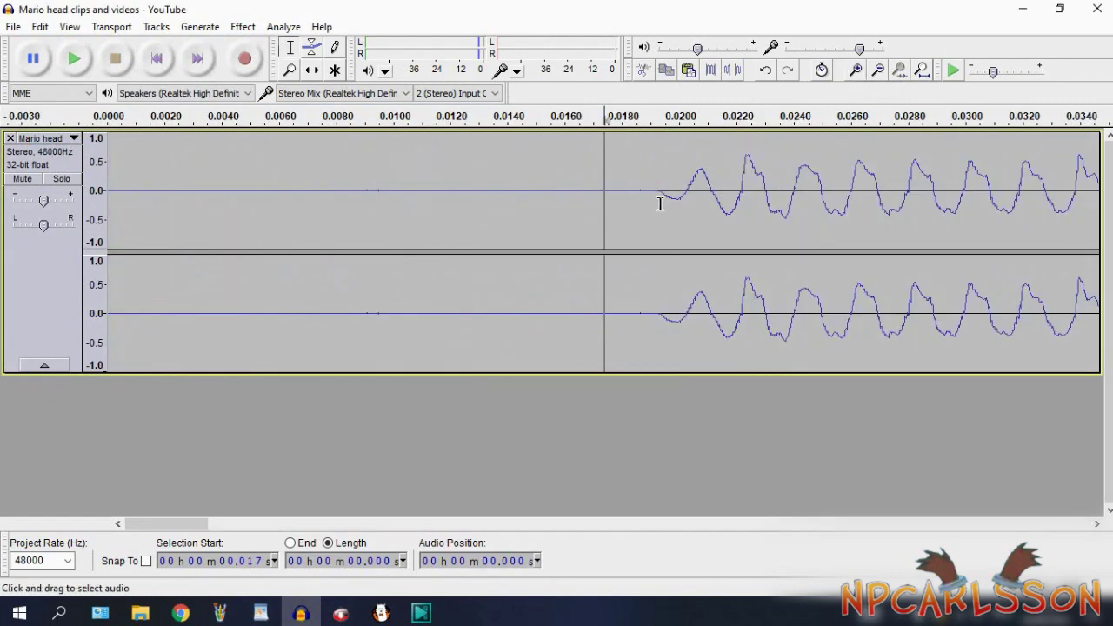
{"action": "left_click_drag", "start_coordinate": [660, 202], "coordinate": [108, 192]}
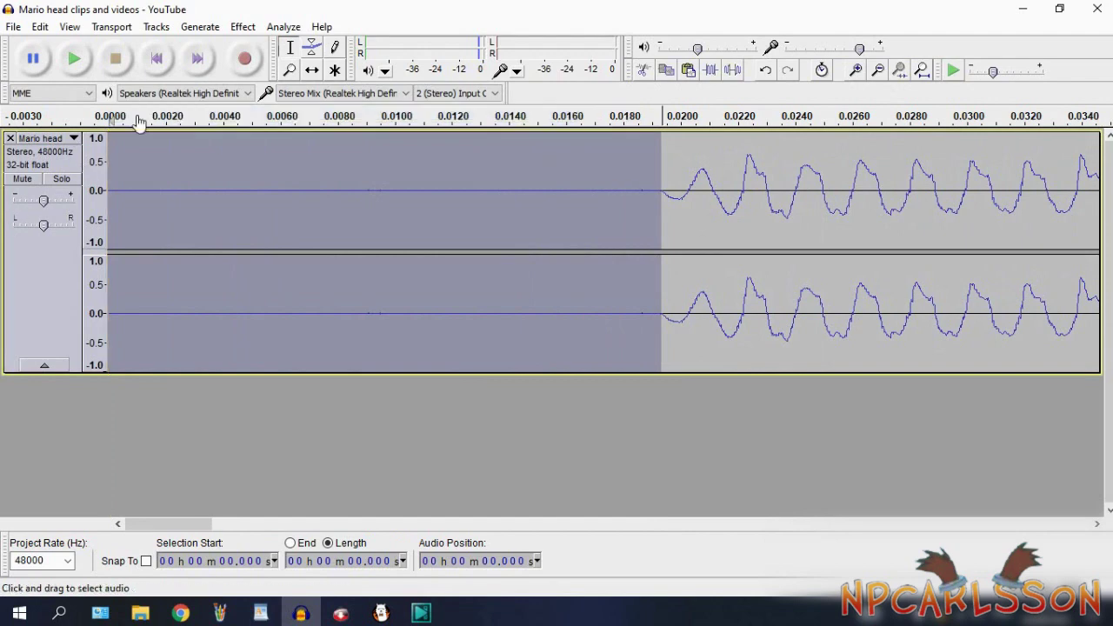
{"action": "left_click", "coordinate": [50, 164]}
{"action": "key", "text": "ctrl+3"}
{"action": "key", "text": "ctrl+3"}
{"action": "key", "text": "ctrl+3"}
{"action": "key", "text": "ctrl+3"}
{"action": "key", "text": "ctrl+3"}
{"action": "left_click", "coordinate": [87, 58]}
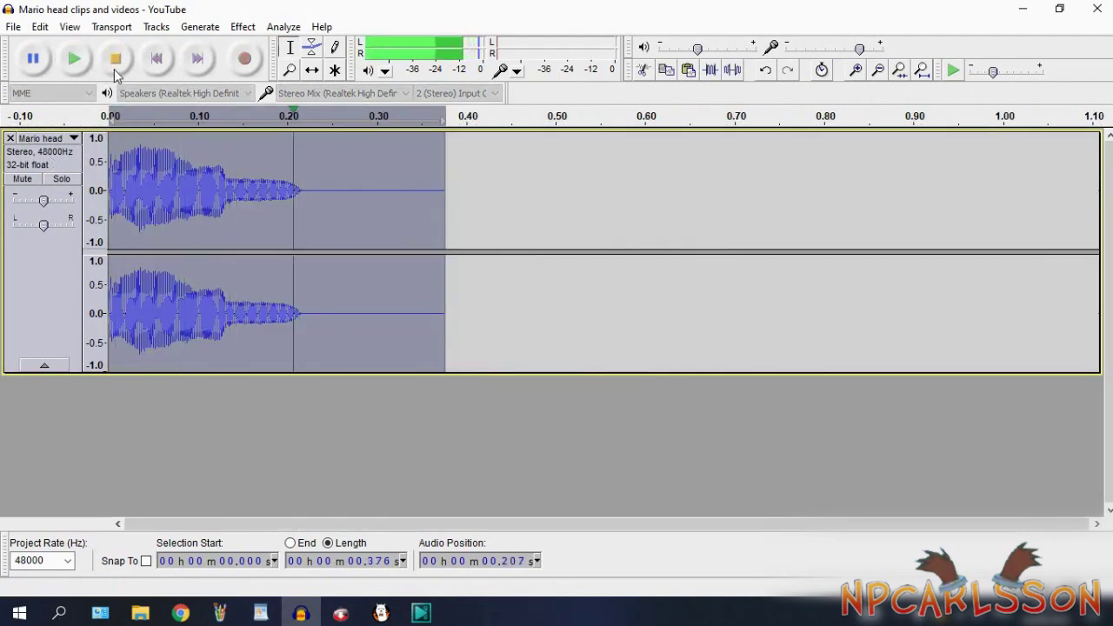
{"action": "left_click", "coordinate": [116, 69]}
{"action": "left_click", "coordinate": [154, 65]}
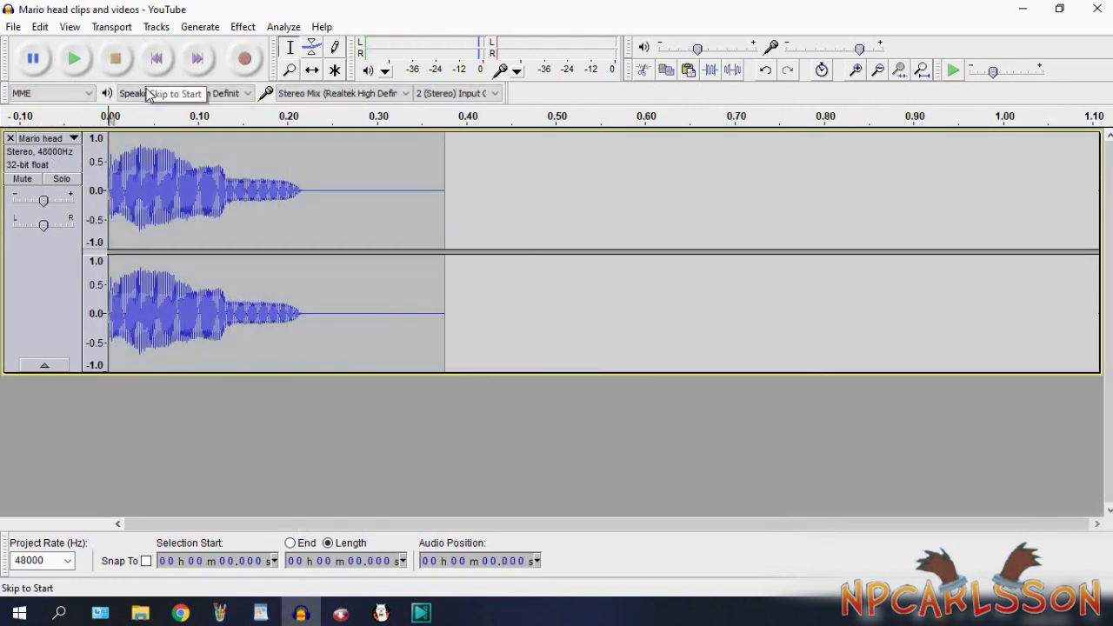
Step: Set the project rate to 44100 Hz
{"action": "left_click", "coordinate": [68, 563]}
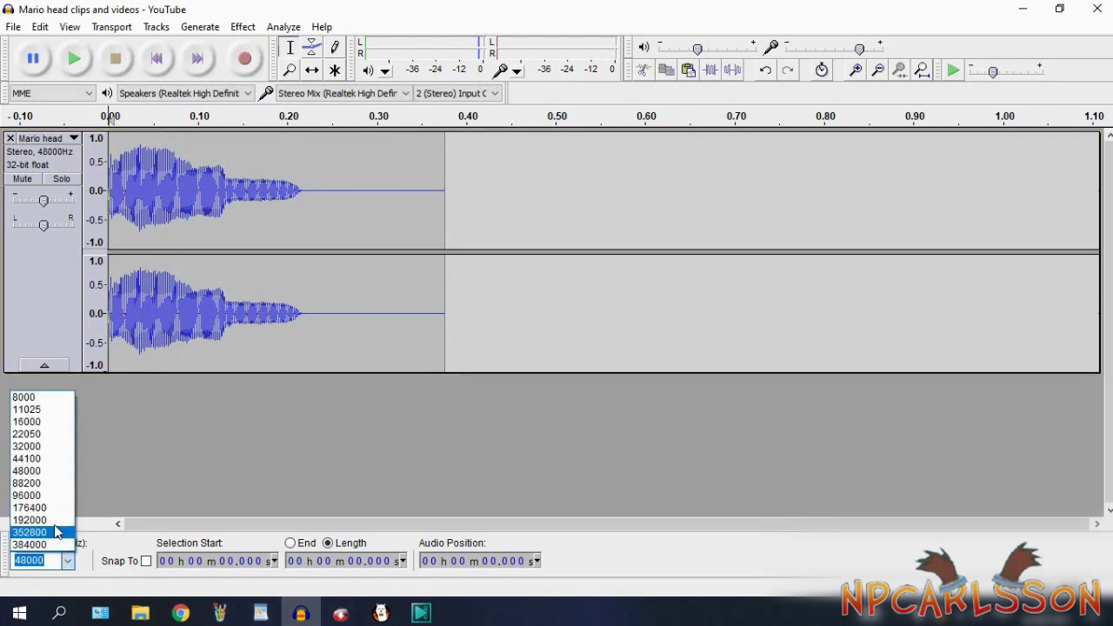
{"action": "left_click", "coordinate": [43, 459]}
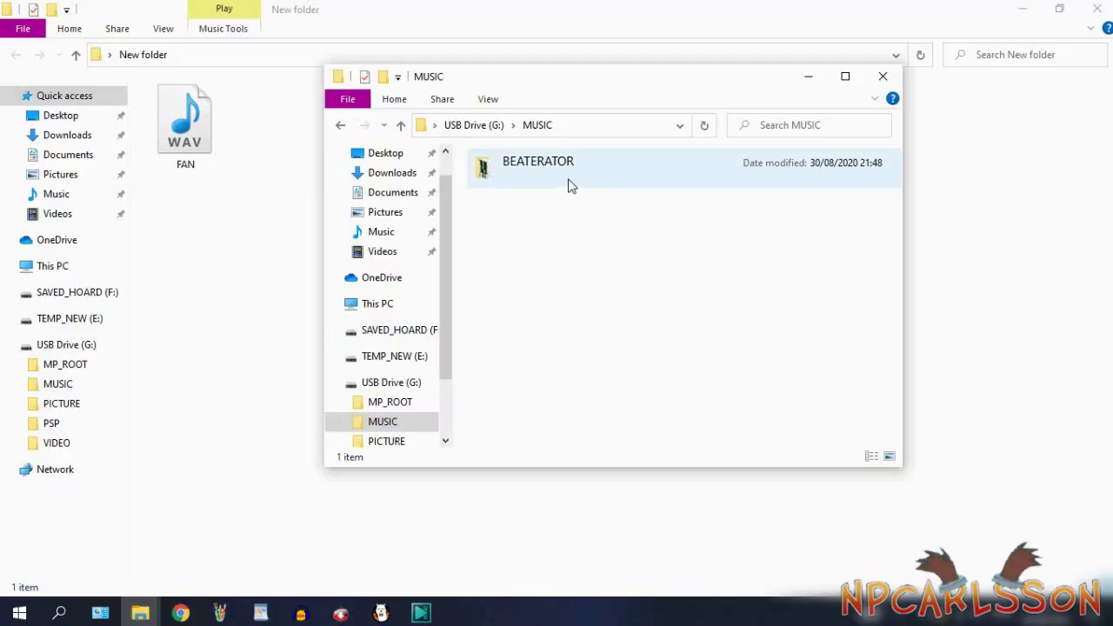
Step: Copy the FAN WAV file from the New folder into MUSIC > BEATERATOR on the USB drive
{"action": "double_click", "coordinate": [568, 181]}
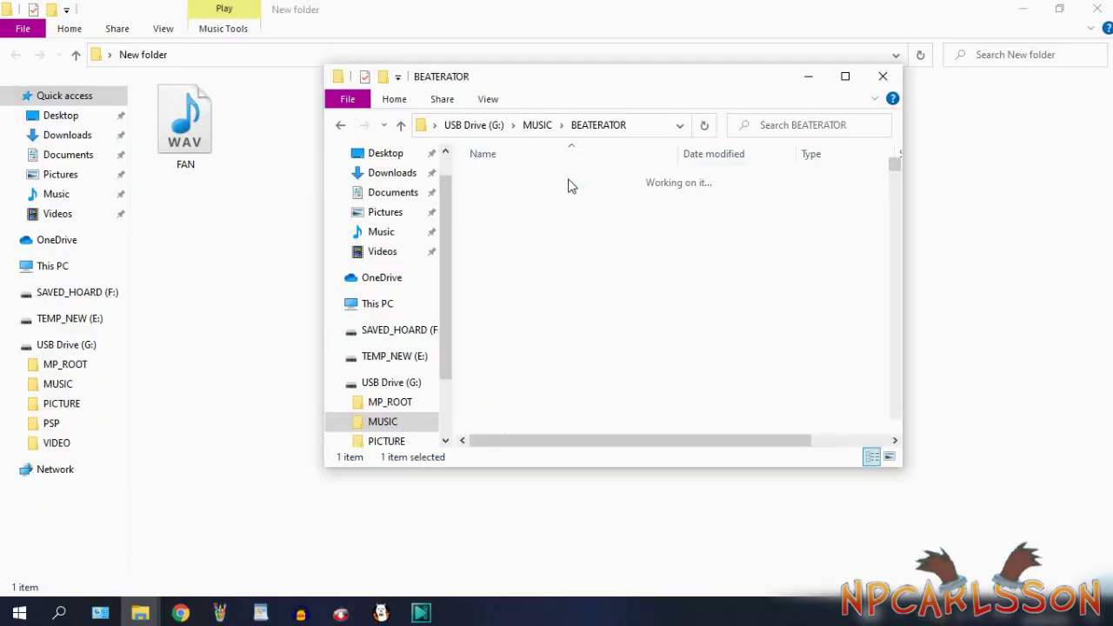
{"action": "left_click_drag", "start_coordinate": [187, 131], "coordinate": [652, 280]}
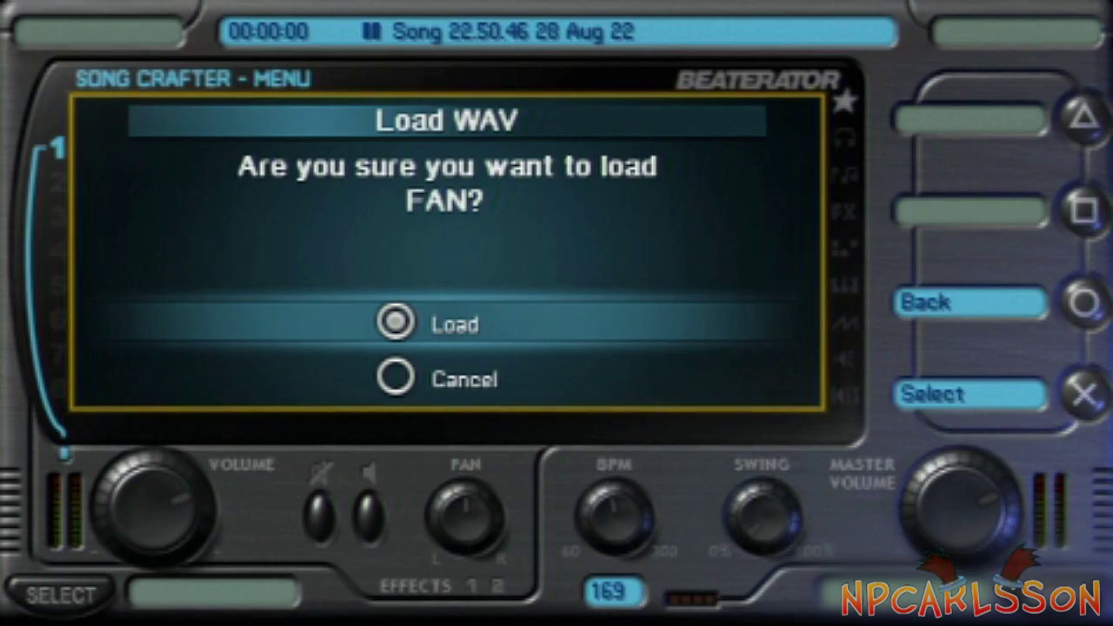
Step: Switch to Beaterator, load the FAN WAV into the Melody Crafter and step through the notes around C4
{"action": "key", "text": "Return"}
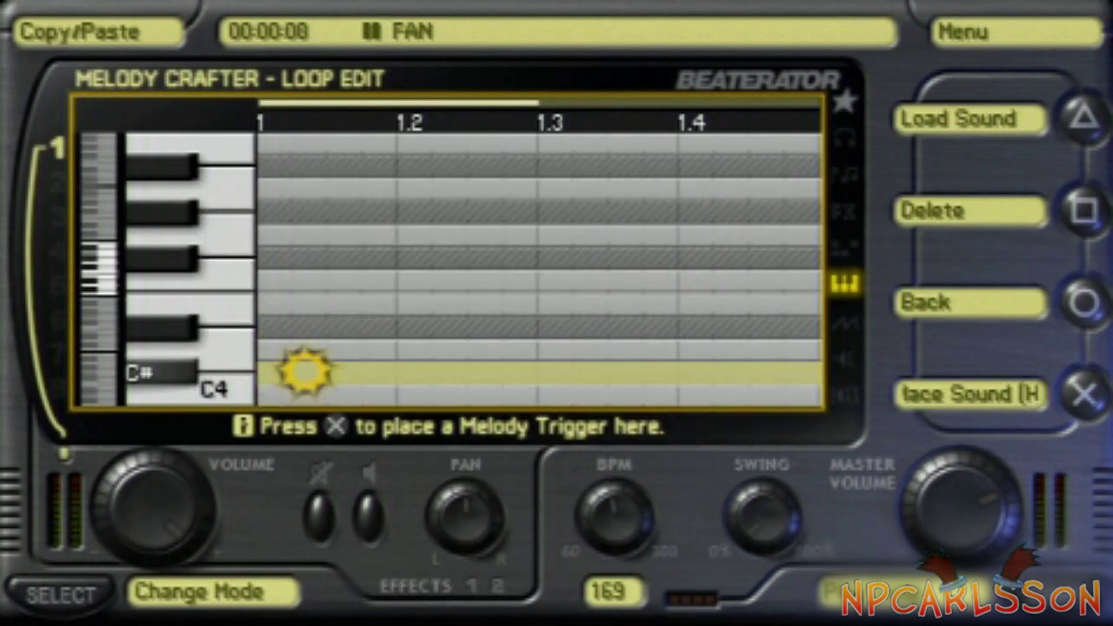
{"action": "key", "text": "Down"}
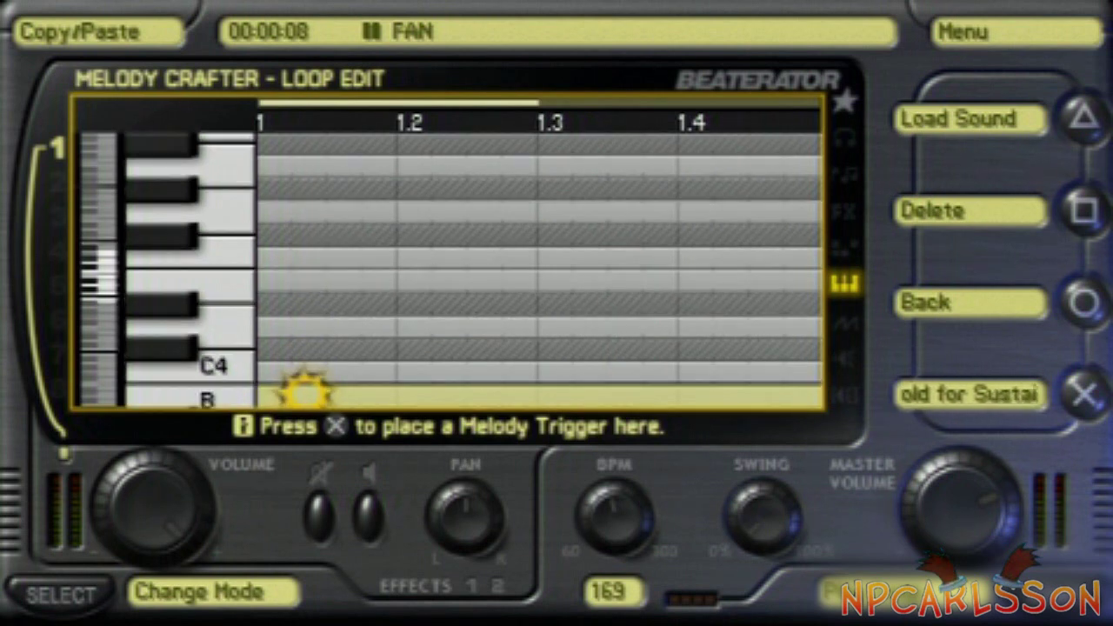
{"action": "key", "text": "Up"}
{"action": "key", "text": "Up"}
{"action": "key", "text": "Up"}
{"action": "key", "text": "Down"}
{"action": "key", "text": "Down"}
{"action": "key", "text": "Down"}
{"action": "key", "text": "Down"}
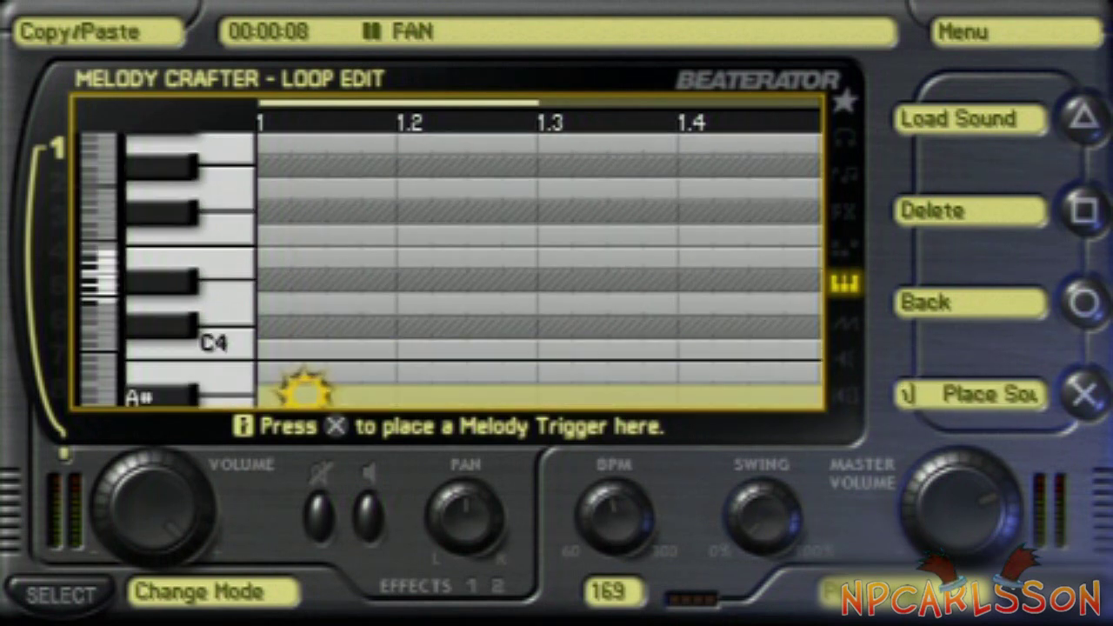
{"action": "key", "text": "Down"}
Step: Place two F# melody triggers in beat 1 and one D trigger at 1.2
{"action": "key", "text": "Up"}
{"action": "key", "text": "Up"}
{"action": "key", "text": "Up"}
{"action": "key", "text": "Up"}
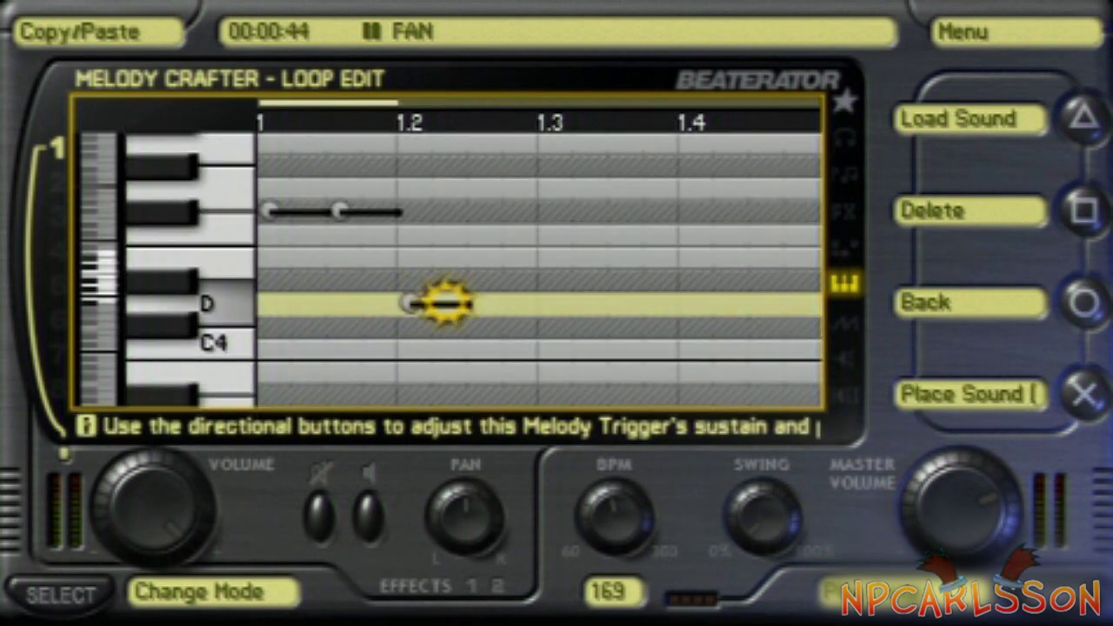
Step: Add two sustained B triggers following the D note, each about one beat long, and play the FAN loop
{"action": "key", "text": "Down"}
{"action": "key", "text": "Down"}
{"action": "key", "text": "Down"}
{"action": "key", "text": "Right"}
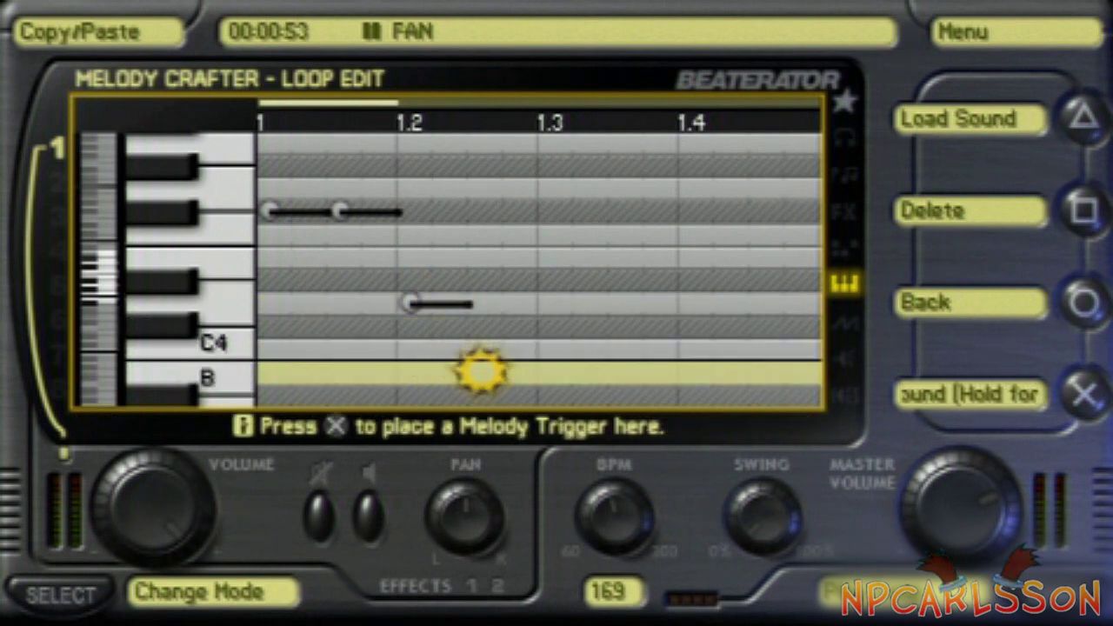
{"action": "key", "text": "x"}
{"action": "key", "text": "Right"}
{"action": "key", "text": "Right"}
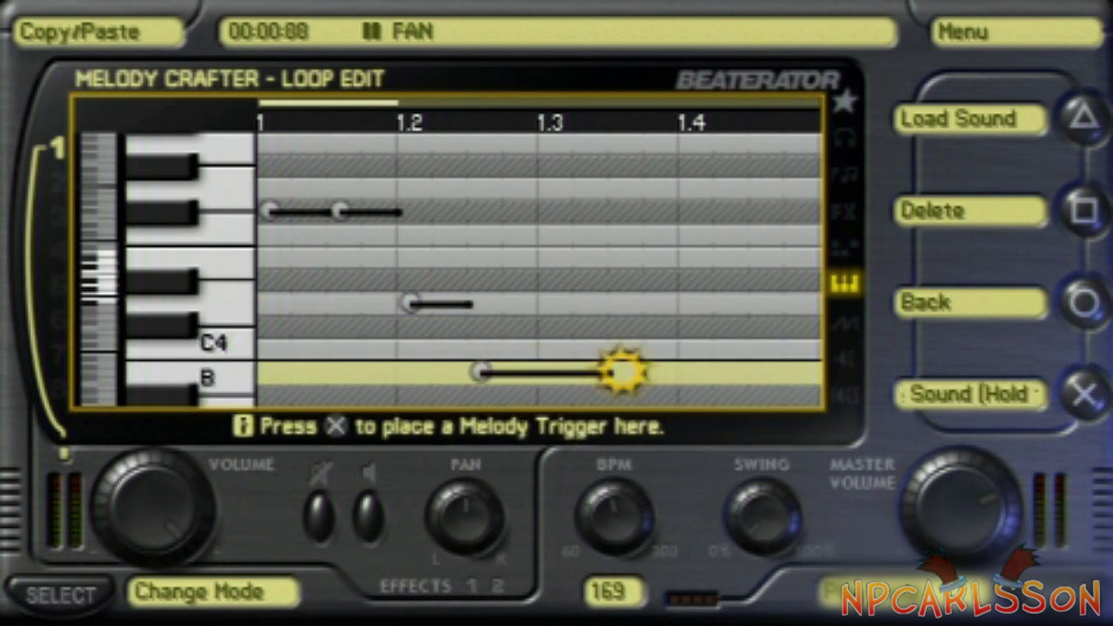
{"action": "key", "text": "x"}
{"action": "key", "text": "Right"}
{"action": "key", "text": "Right"}
{"action": "key", "text": "x"}
{"action": "key", "text": "space"}
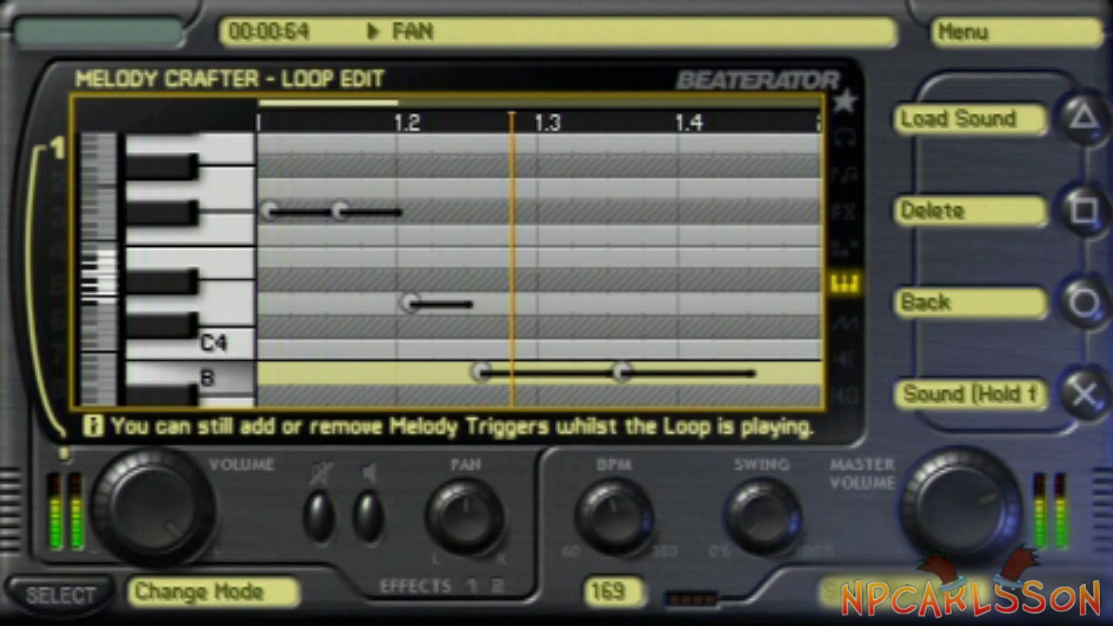
{"action": "key", "text": "space"}
Step: Fill bars 1 to 12 of the song with the FAN loop and the 2-bar drum loop, and play the song
{"action": "key", "text": "Up"}
{"action": "key", "text": "Up"}
{"action": "key", "text": "Up"}
{"action": "key", "text": "Up"}
{"action": "key", "text": "Up"}
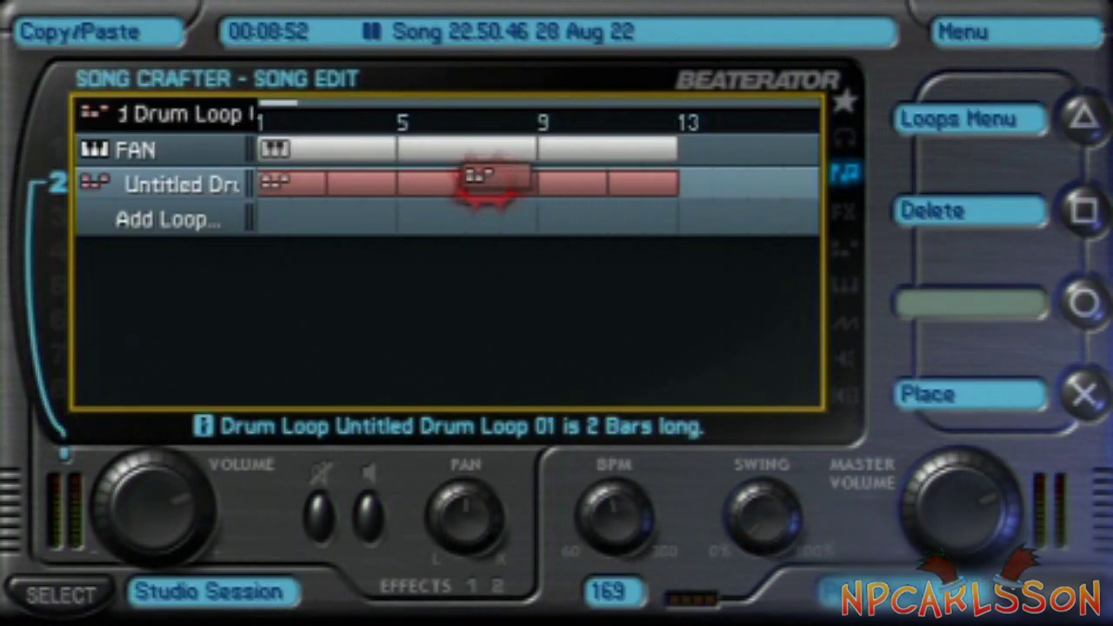
{"action": "key", "text": "space"}
{"action": "key", "text": "Down"}
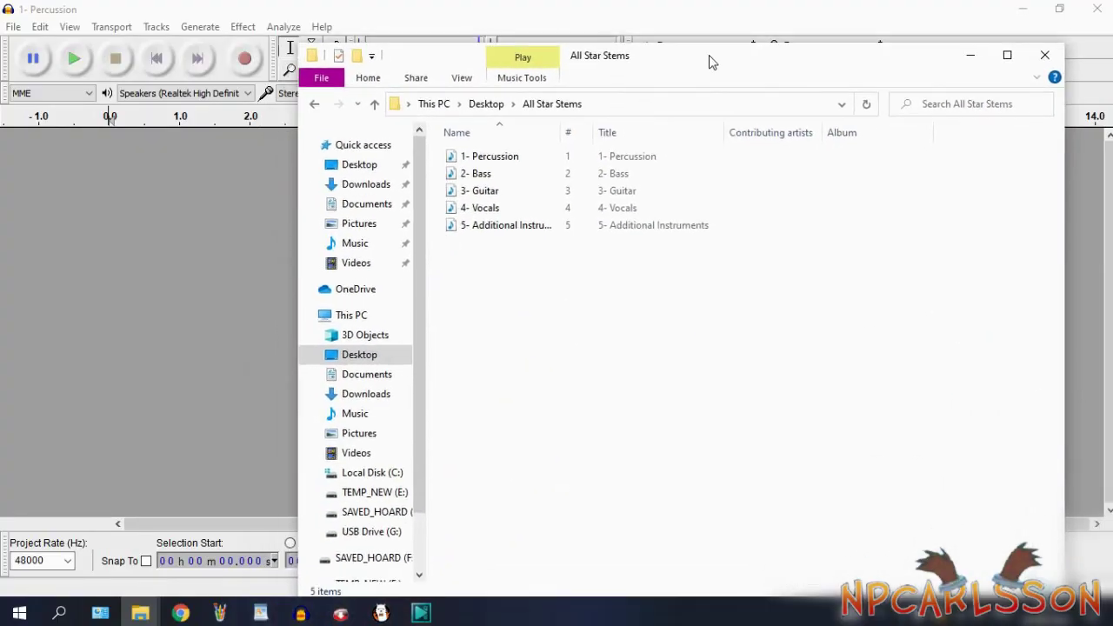
Step: Switch to the All Star Stems folder and import the 1- Percussion stem into Audacity
{"action": "left_click_drag", "start_coordinate": [708, 62], "coordinate": [720, 56]}
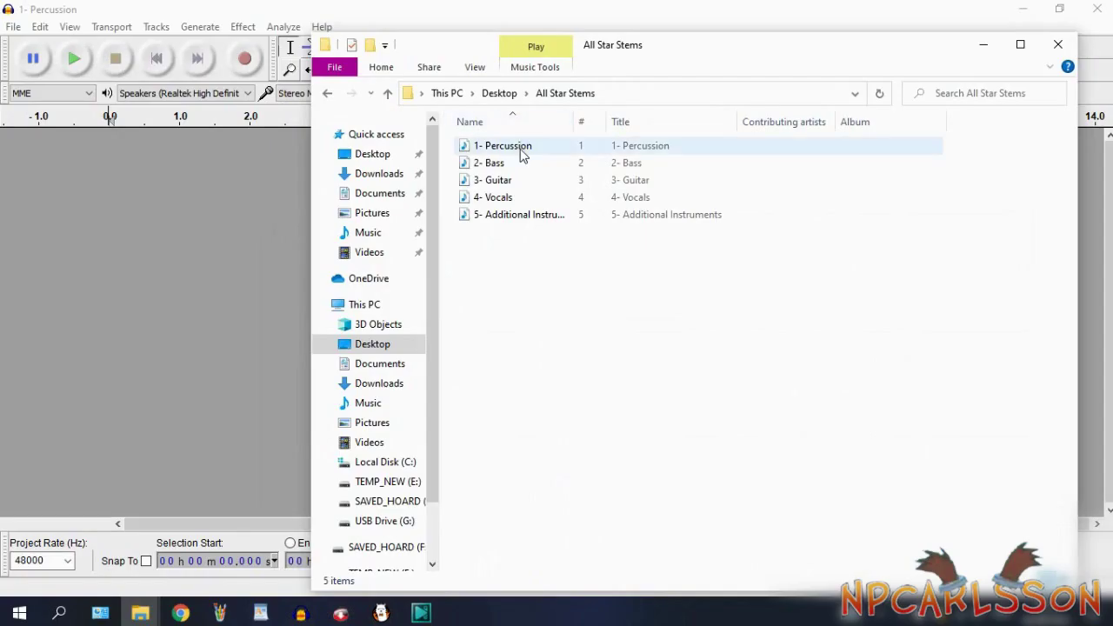
{"action": "left_click", "coordinate": [521, 149]}
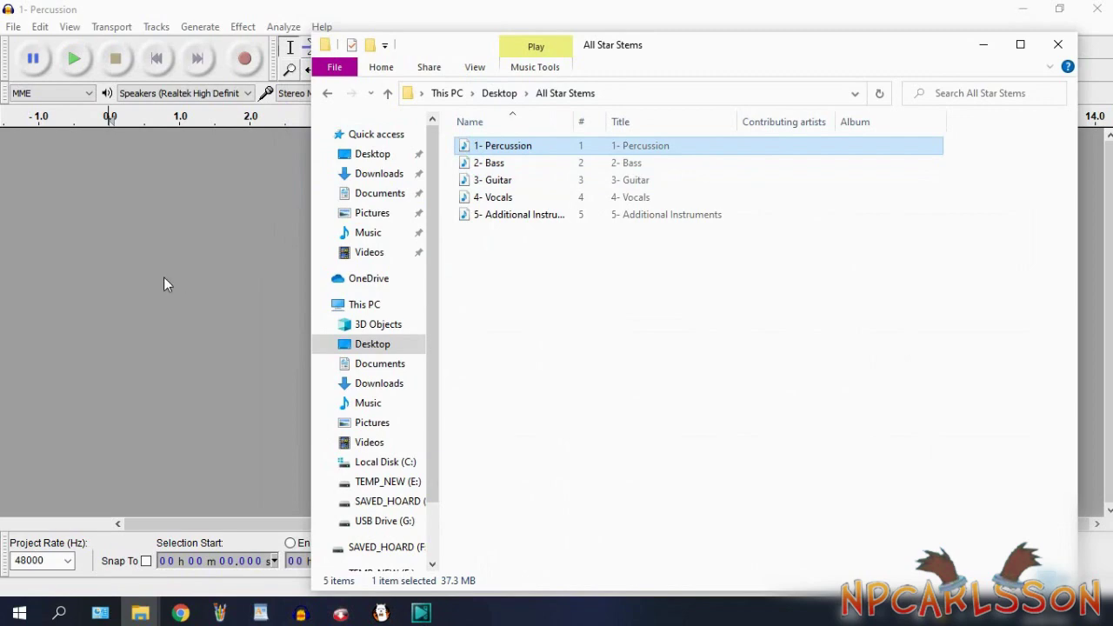
{"action": "left_click_drag", "start_coordinate": [164, 276], "coordinate": [163, 277]}
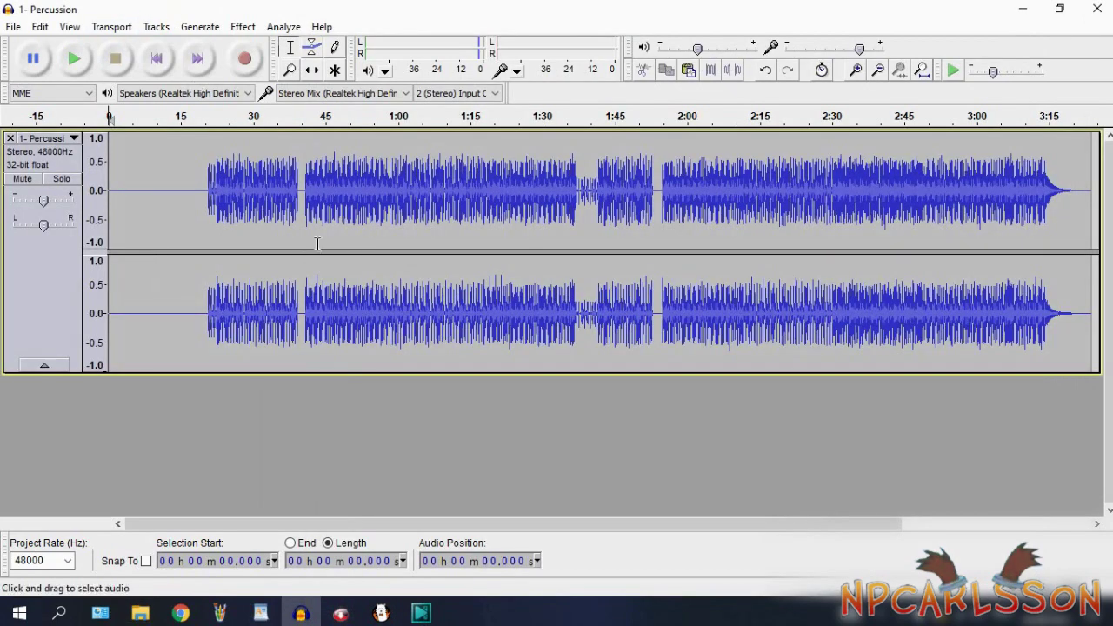
Step: Select the about 2.32 s drum pattern starting near 25.42 s and play it back
{"action": "left_click", "coordinate": [206, 215]}
{"action": "left_click", "coordinate": [856, 69]}
{"action": "left_click", "coordinate": [855, 70]}
{"action": "left_click", "coordinate": [856, 70]}
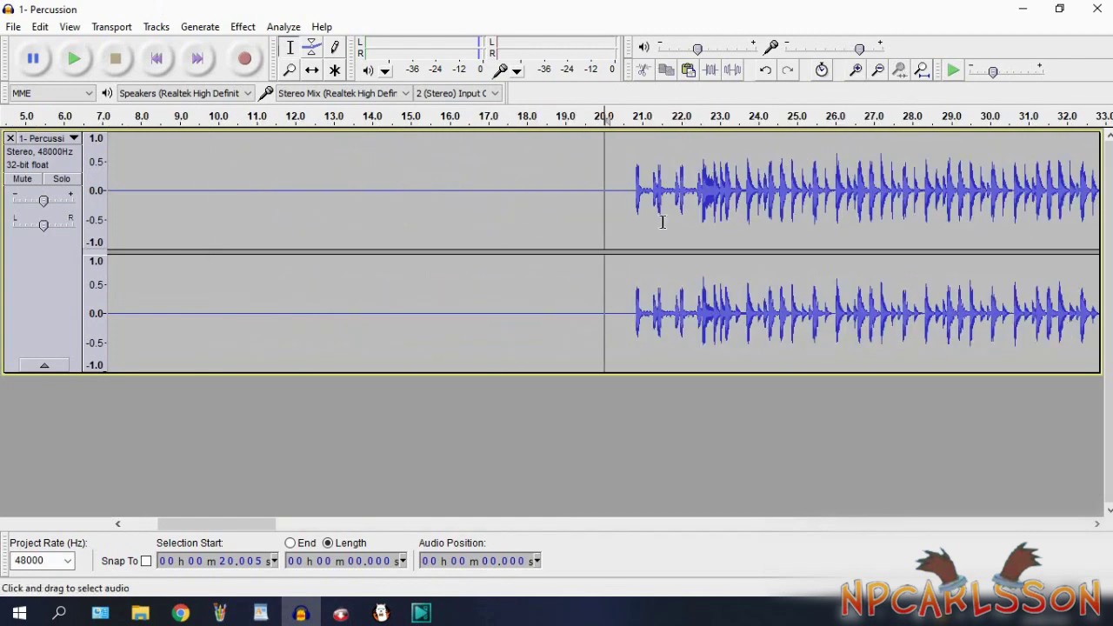
{"action": "left_click", "coordinate": [241, 219]}
{"action": "left_click_drag", "start_coordinate": [243, 213], "coordinate": [599, 213]}
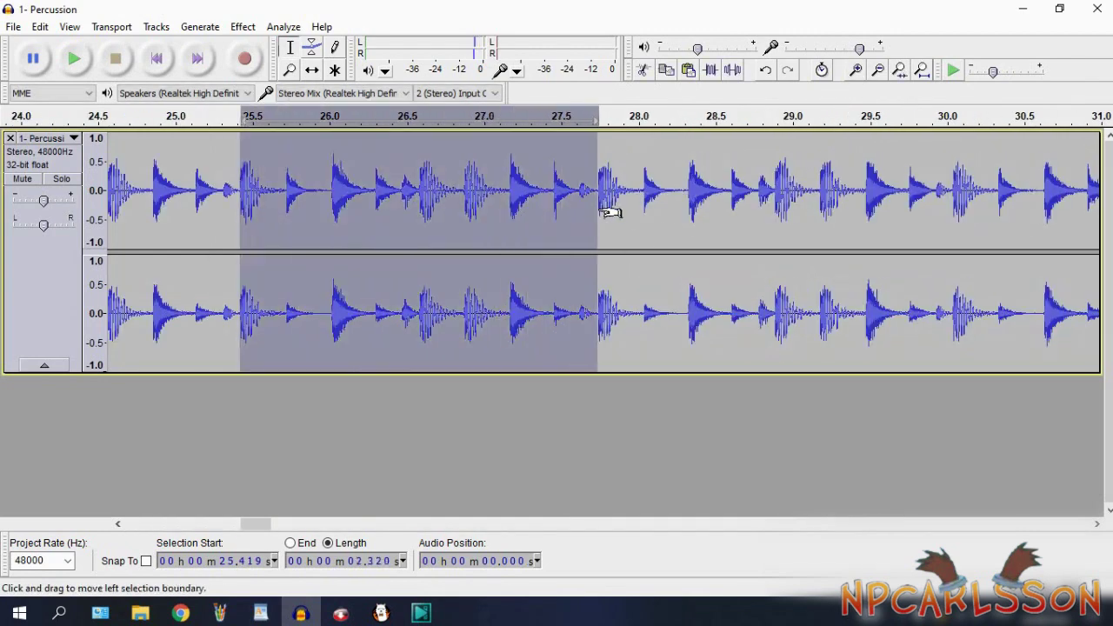
{"action": "left_click", "coordinate": [74, 59]}
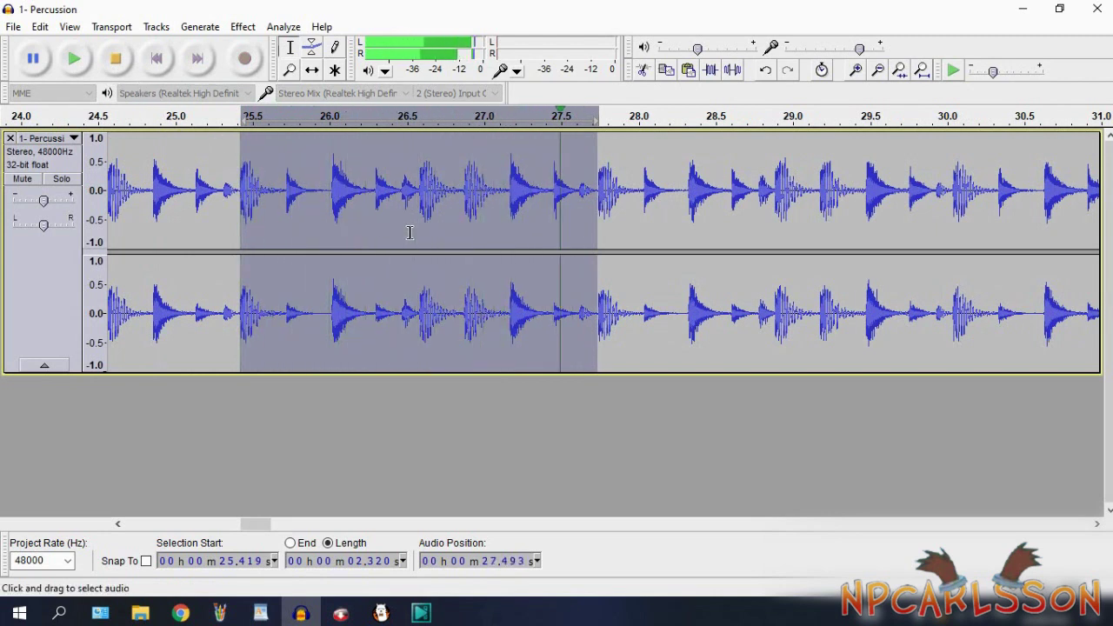
{"action": "left_click", "coordinate": [117, 68]}
Step: Select the whole first drum section, about 18.84 s long, starting near 20.77 s
{"action": "left_click", "coordinate": [877, 69]}
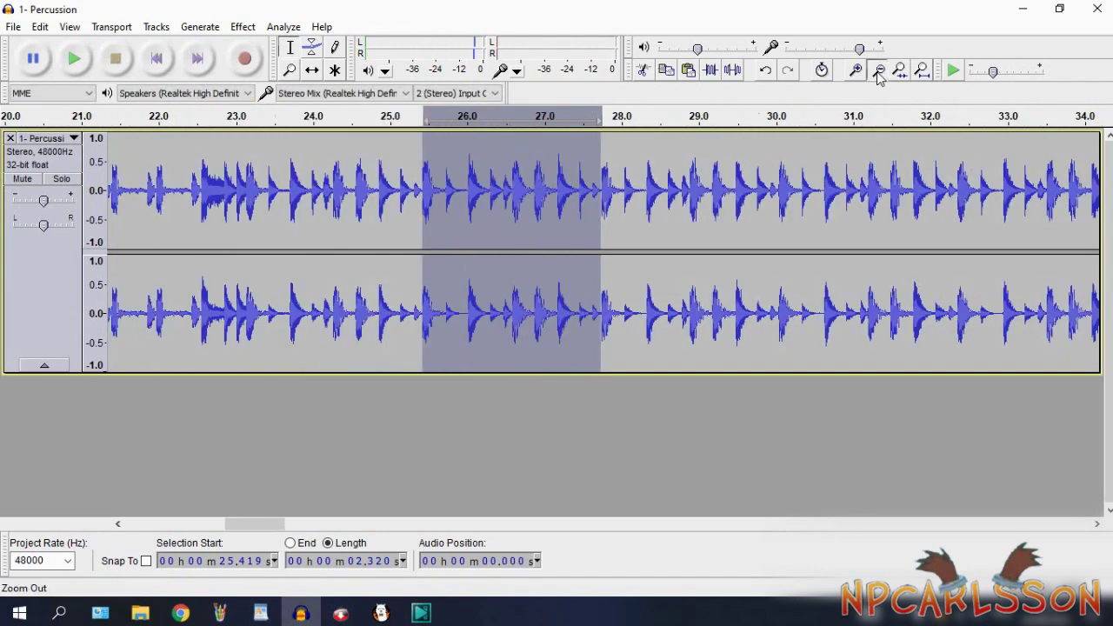
{"action": "left_click", "coordinate": [877, 70]}
{"action": "left_click", "coordinate": [367, 209]}
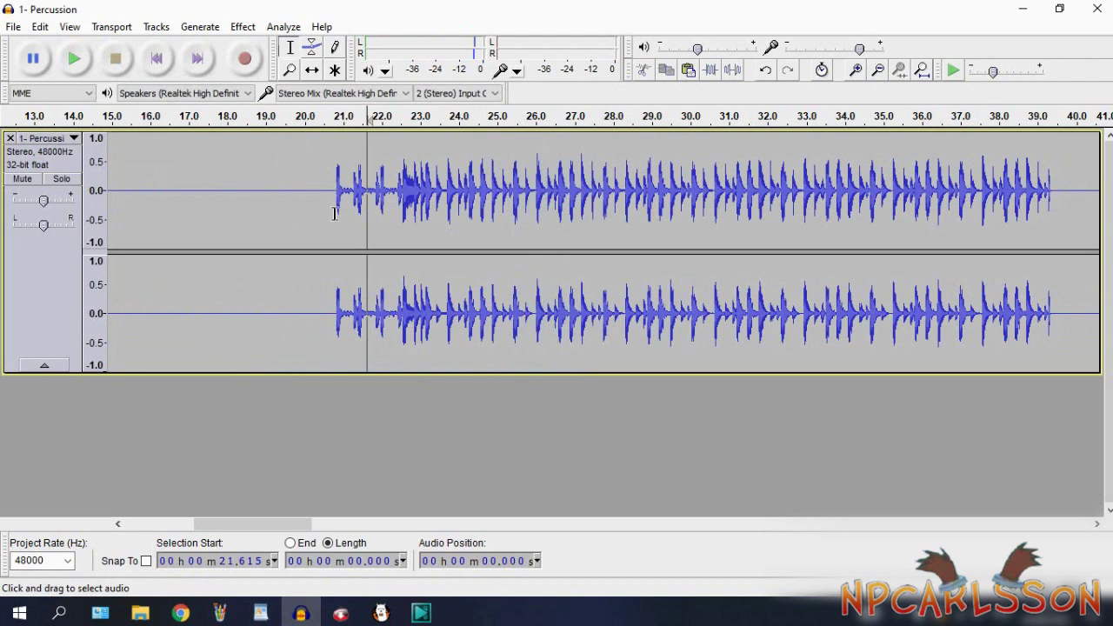
{"action": "left_click_drag", "start_coordinate": [334, 213], "coordinate": [1061, 219]}
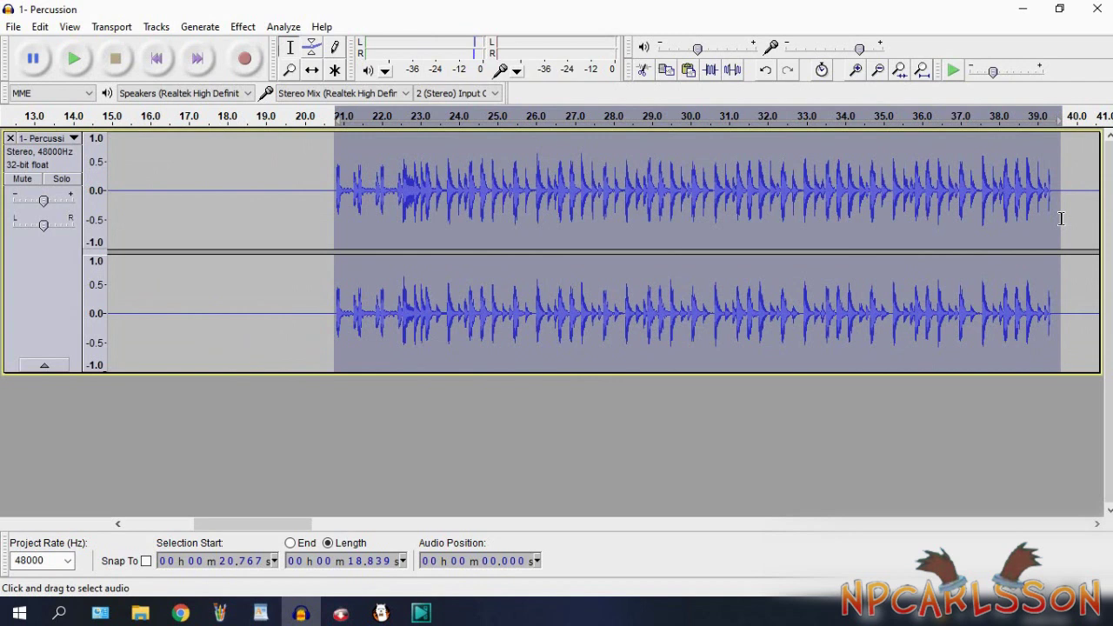
Step: Select the first drum hit, about 0.47 s long from near 20.82 s, and play it back
{"action": "left_click", "coordinate": [341, 171]}
{"action": "left_click", "coordinate": [856, 69]}
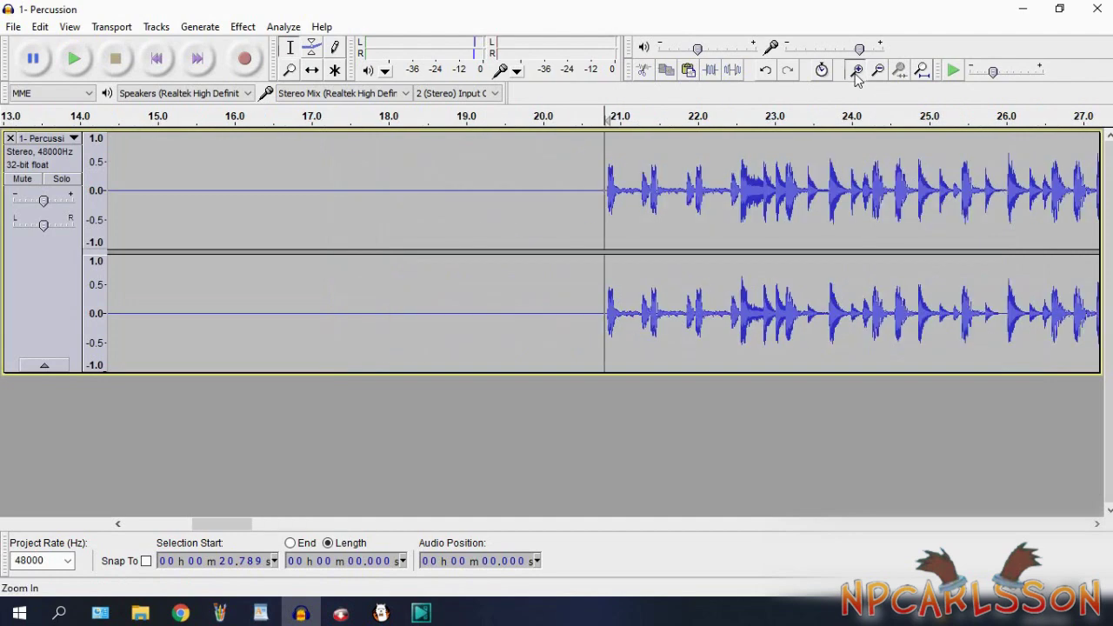
{"action": "left_click", "coordinate": [856, 70]}
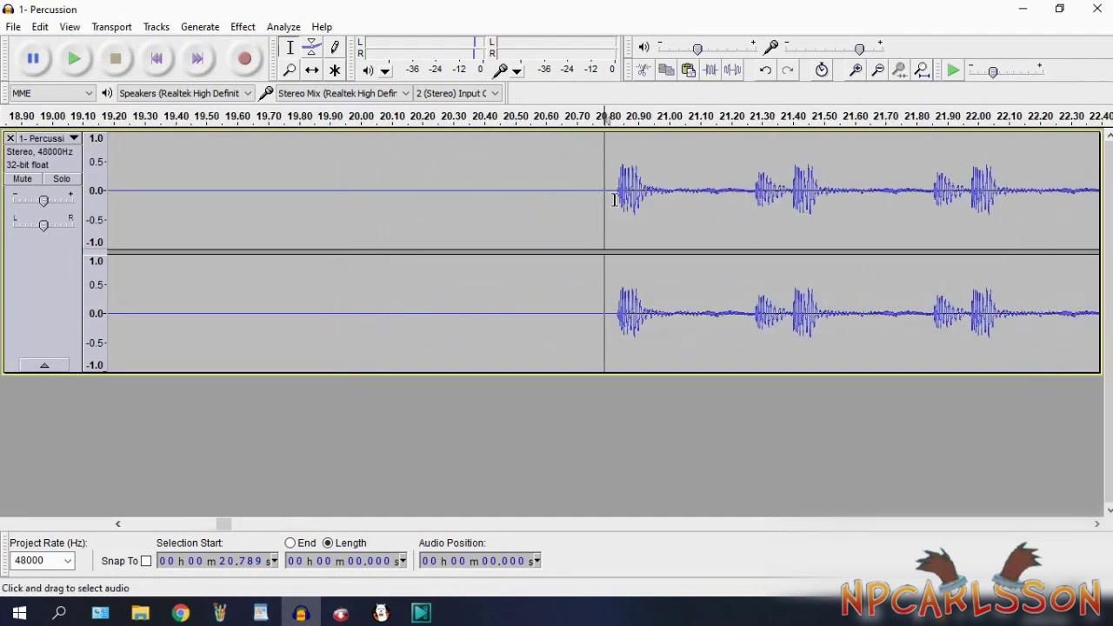
{"action": "left_click_drag", "start_coordinate": [613, 204], "coordinate": [759, 213]}
{"action": "left_click", "coordinate": [86, 64]}
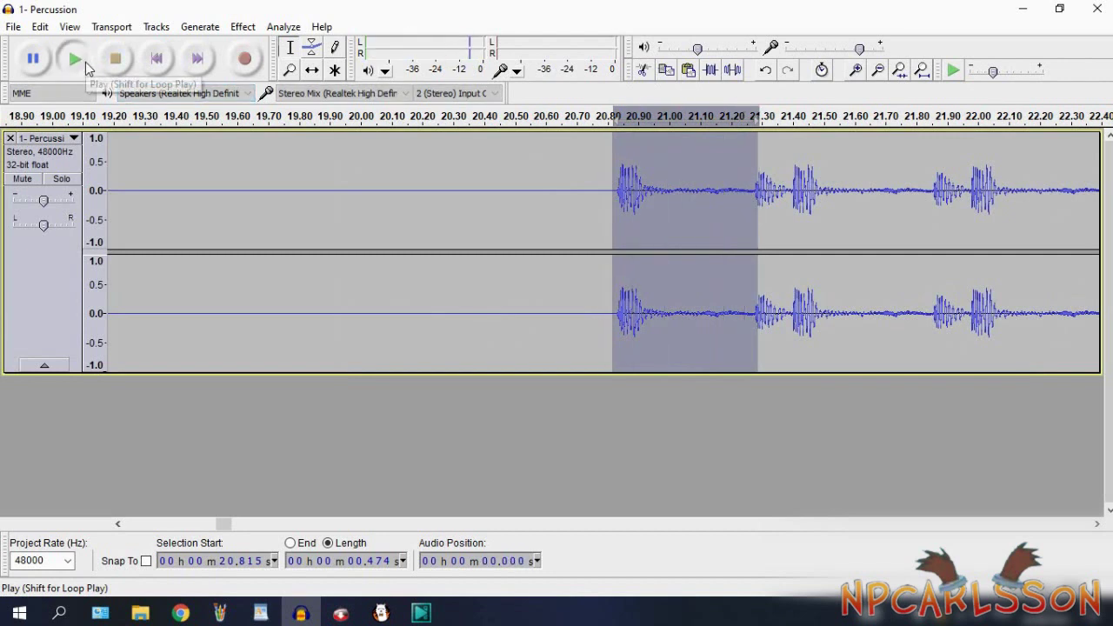
{"action": "left_click", "coordinate": [82, 64]}
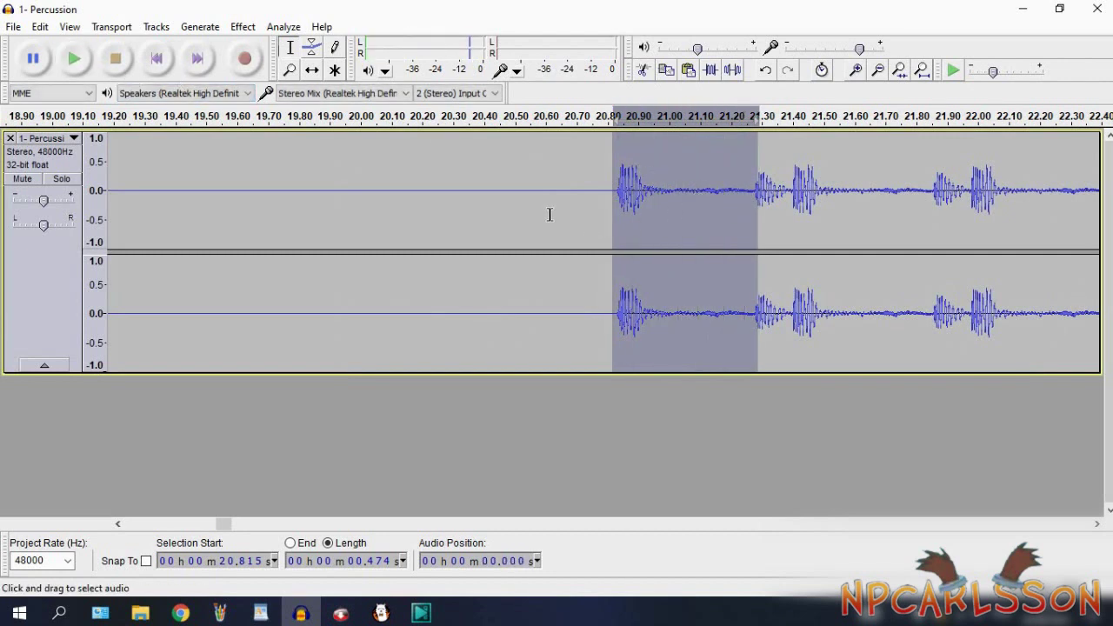
Step: Copy the about 0.466 s first drum hit starting near 20.826 s and replace the track's audio with it
{"action": "left_click", "coordinate": [550, 214]}
{"action": "left_click_drag", "start_coordinate": [614, 201], "coordinate": [758, 210]}
{"action": "left_click", "coordinate": [39, 27]}
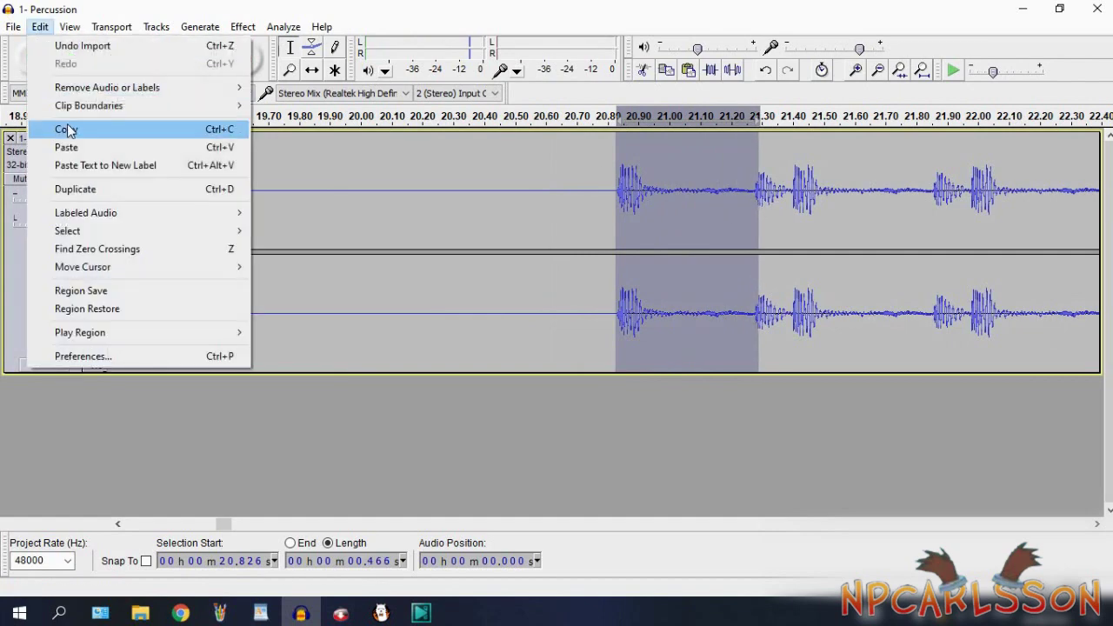
{"action": "left_click", "coordinate": [70, 129]}
{"action": "left_click", "coordinate": [55, 149]}
{"action": "left_click", "coordinate": [40, 27]}
{"action": "left_click", "coordinate": [75, 147]}
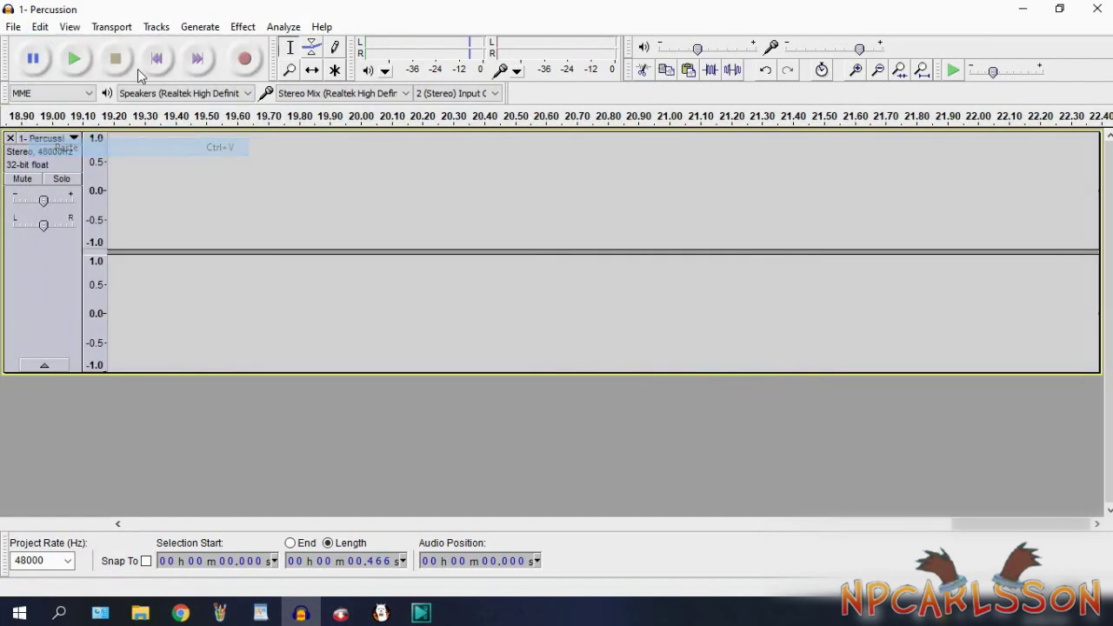
Step: Trim the silence before the hit's onset at about 0.008 s and the start of the next hit at the clip's end
{"action": "left_click", "coordinate": [856, 70]}
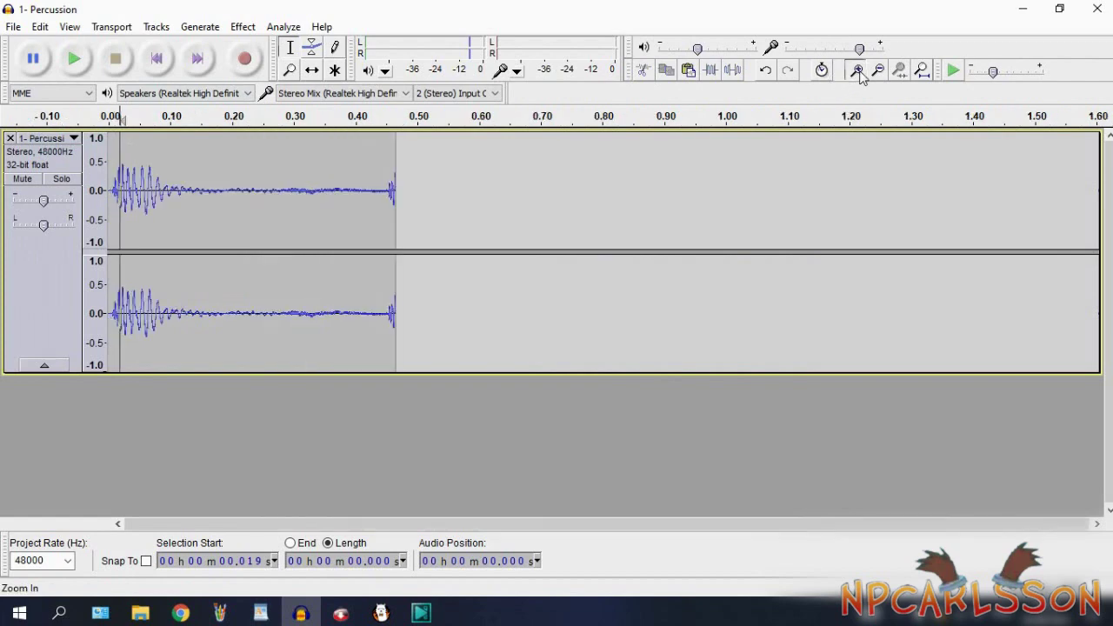
{"action": "left_click", "coordinate": [857, 70]}
{"action": "left_click", "coordinate": [857, 69]}
{"action": "left_click", "coordinate": [856, 70]}
{"action": "left_click", "coordinate": [856, 70]}
{"action": "left_click", "coordinate": [856, 70]}
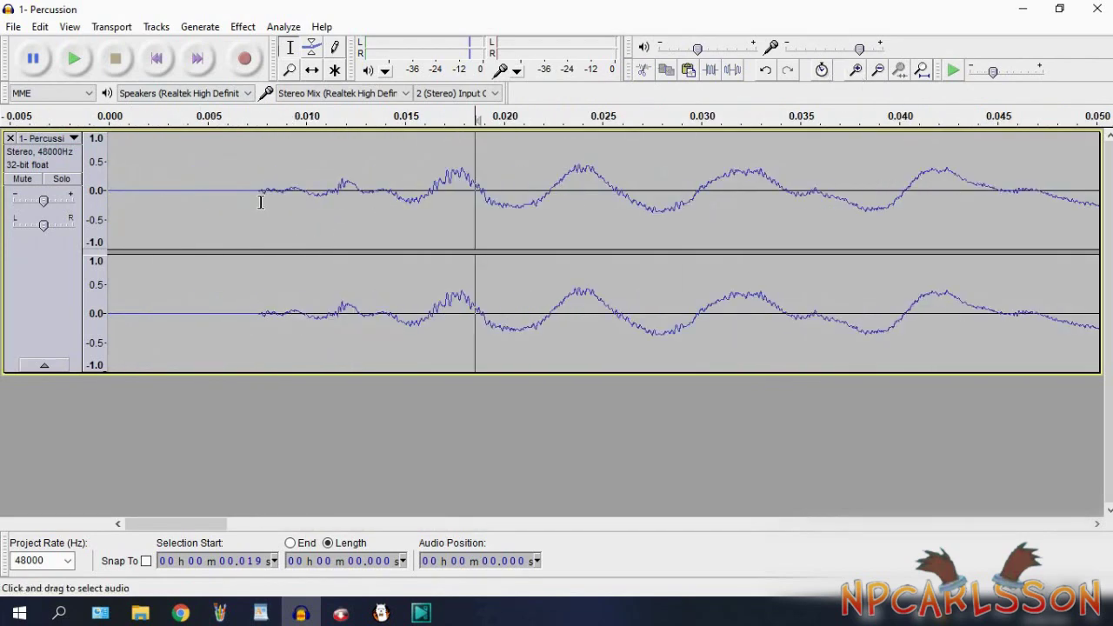
{"action": "left_click_drag", "start_coordinate": [260, 202], "coordinate": [109, 201]}
{"action": "key", "text": "End"}
{"action": "key", "text": "ctrl+3"}
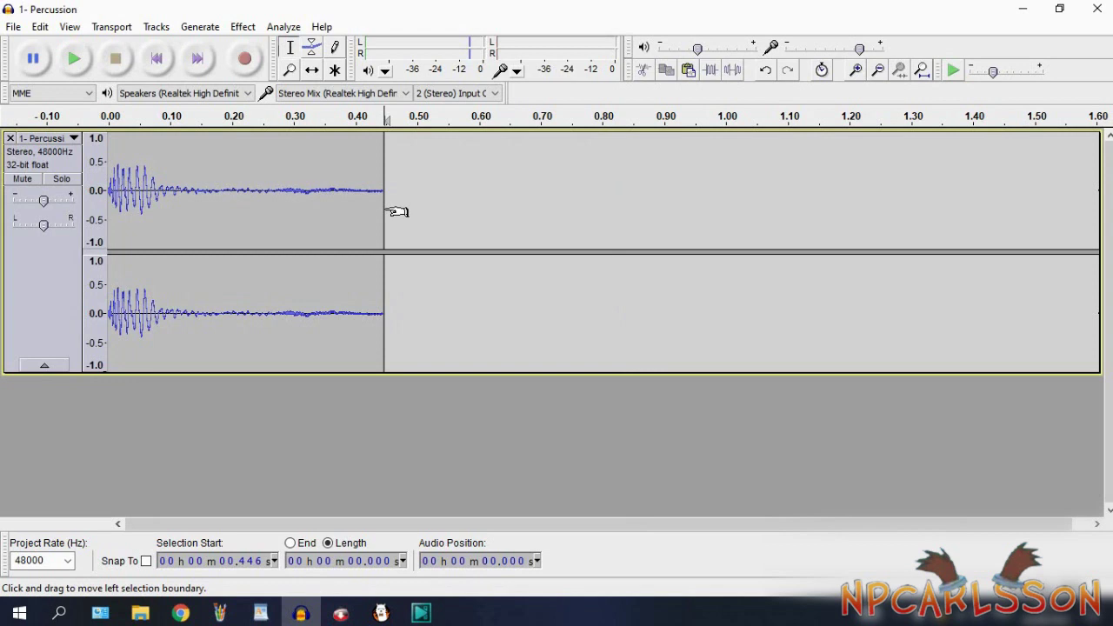
Step: Try stretching the tail from about 0.106 s with Sliding Time Scale/Pitch Shift at -75% final tempo change, and play it
{"action": "left_click_drag", "start_coordinate": [387, 212], "coordinate": [174, 215]}
{"action": "left_click", "coordinate": [243, 27]}
{"action": "left_click", "coordinate": [396, 450]}
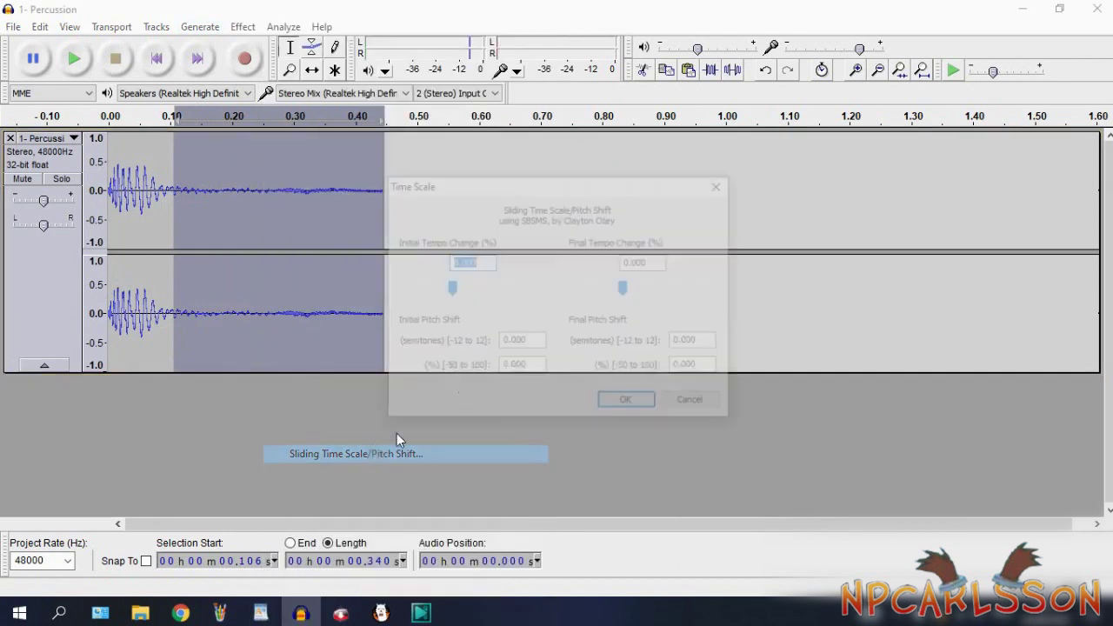
{"action": "left_click_drag", "start_coordinate": [626, 288], "coordinate": [582, 288]}
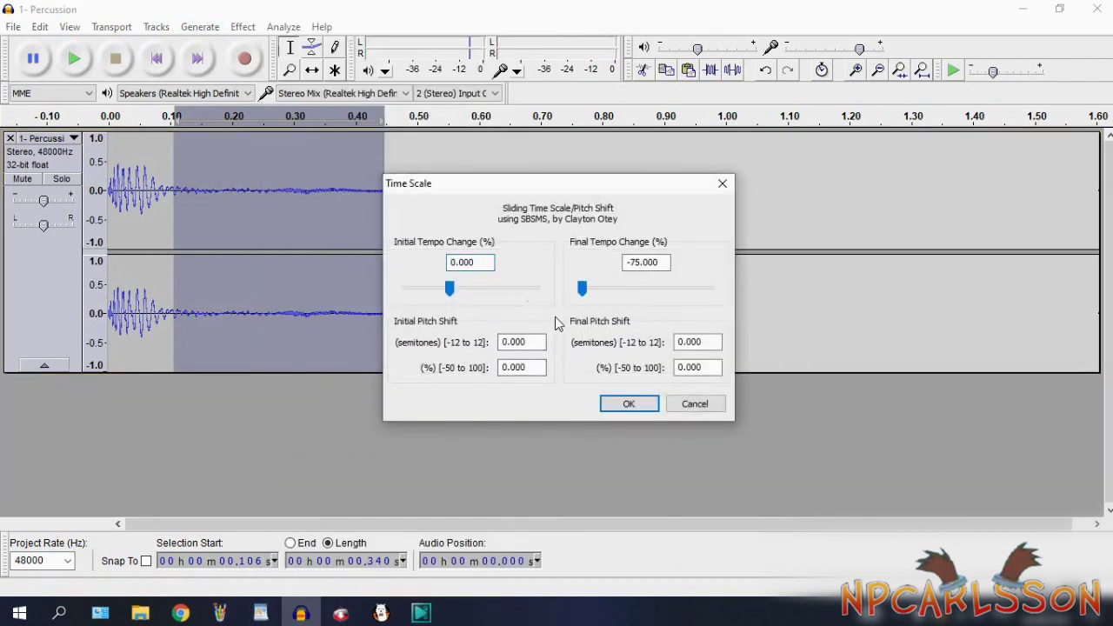
{"action": "left_click", "coordinate": [634, 407]}
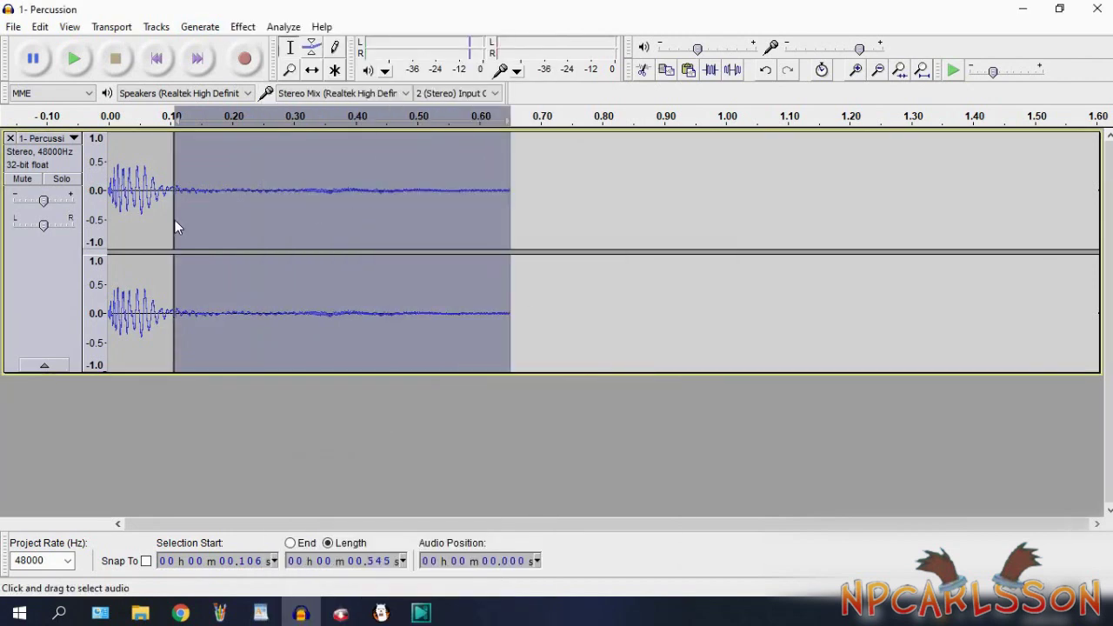
{"action": "left_click", "coordinate": [155, 70]}
{"action": "left_click", "coordinate": [83, 62]}
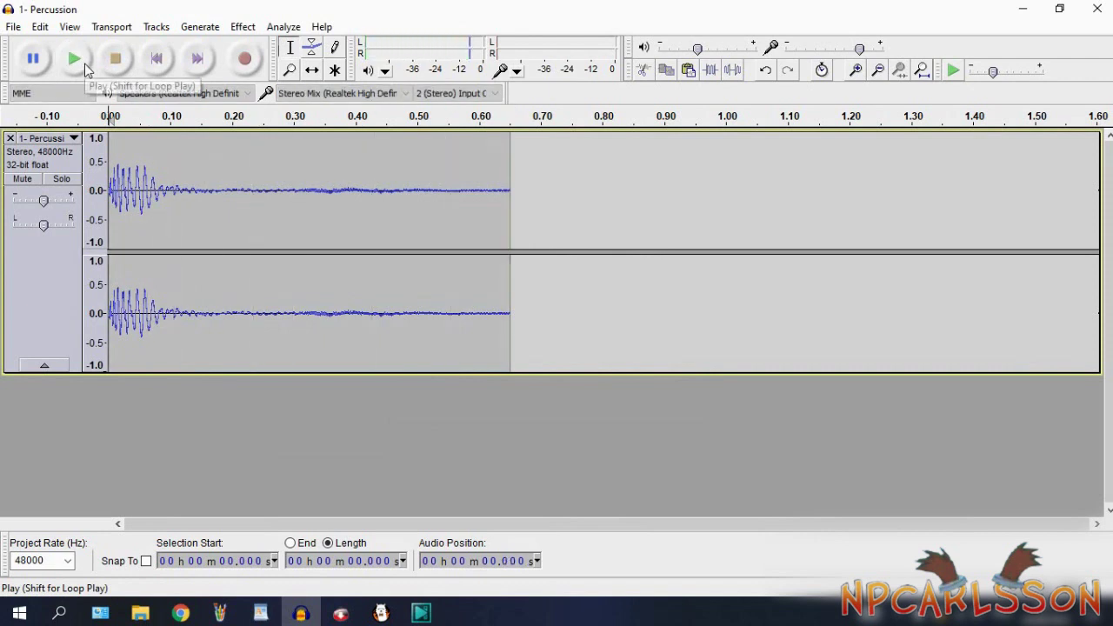
Step: Undo the time stretch of the drum hit's tail and play the clip from the start
{"action": "left_click_drag", "start_coordinate": [174, 200], "coordinate": [526, 186]}
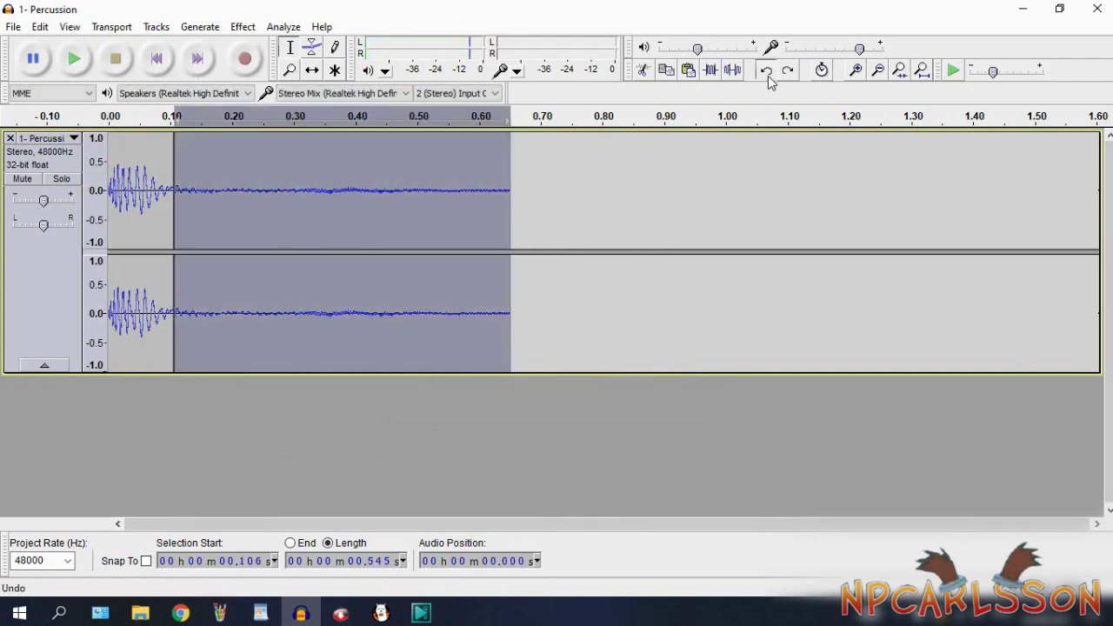
{"action": "left_click", "coordinate": [765, 70]}
{"action": "left_click", "coordinate": [156, 59]}
{"action": "key", "text": "space"}
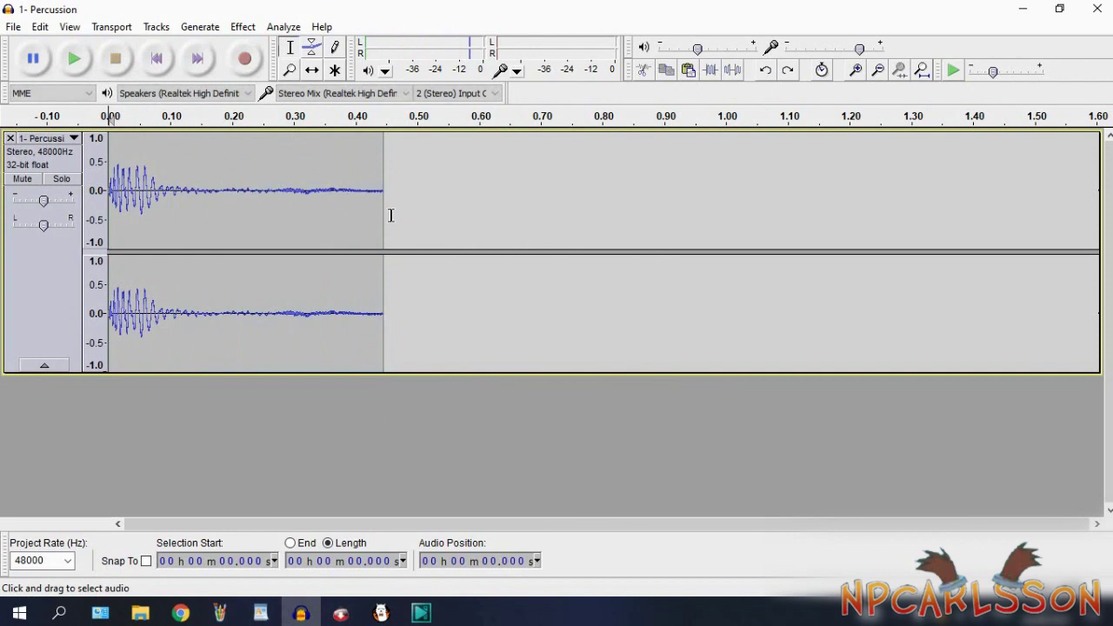
Step: Play the drum hit's tail from about 0.344 s to the clip's end and stretch it with Sliding Time Scale/Pitch Shift
{"action": "left_click_drag", "start_coordinate": [383, 205], "coordinate": [322, 209]}
{"action": "left_click", "coordinate": [74, 59]}
{"action": "left_click", "coordinate": [240, 27]}
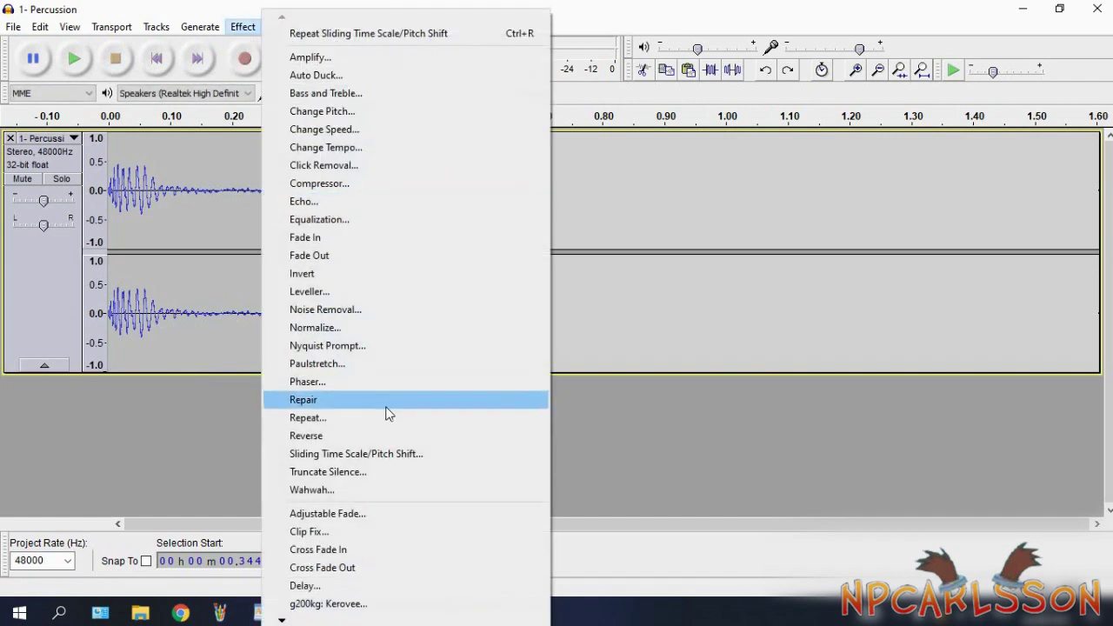
{"action": "left_click", "coordinate": [385, 455]}
{"action": "left_click", "coordinate": [628, 405]}
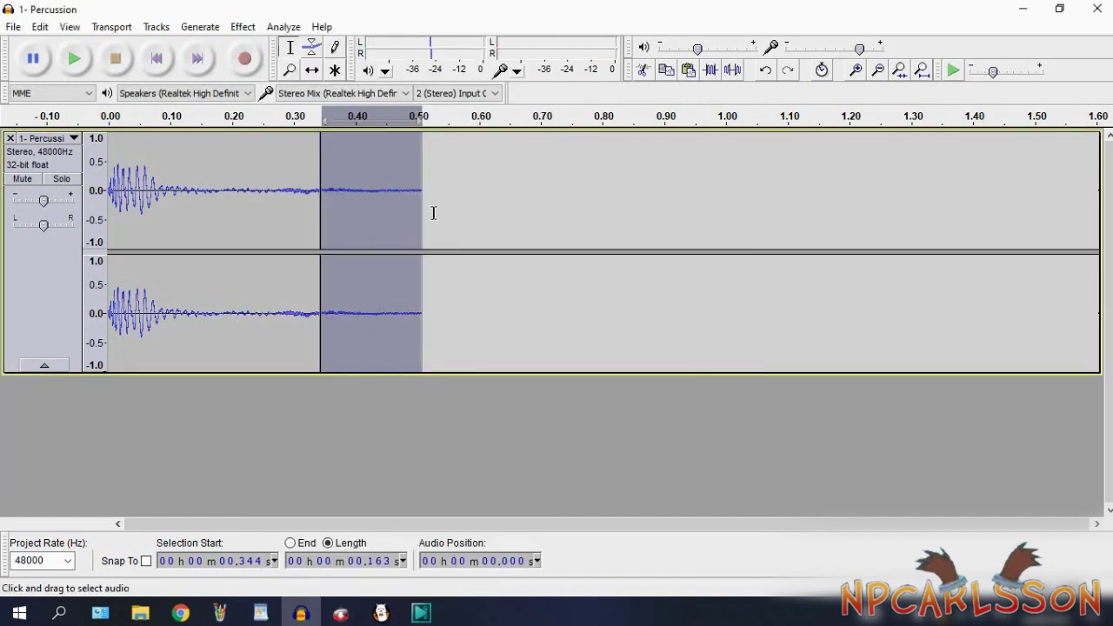
Step: Fade out the stretched tail of the drum hit and play the clip from the start
{"action": "left_click", "coordinate": [242, 27]}
{"action": "left_click", "coordinate": [345, 256]}
{"action": "left_click", "coordinate": [152, 61]}
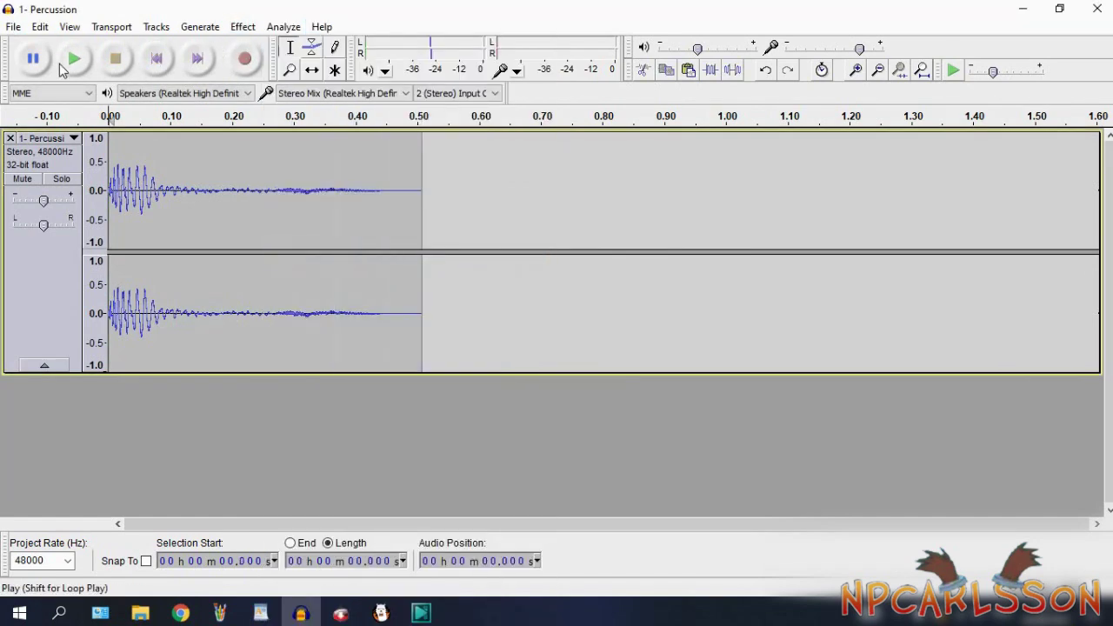
{"action": "left_click", "coordinate": [71, 63]}
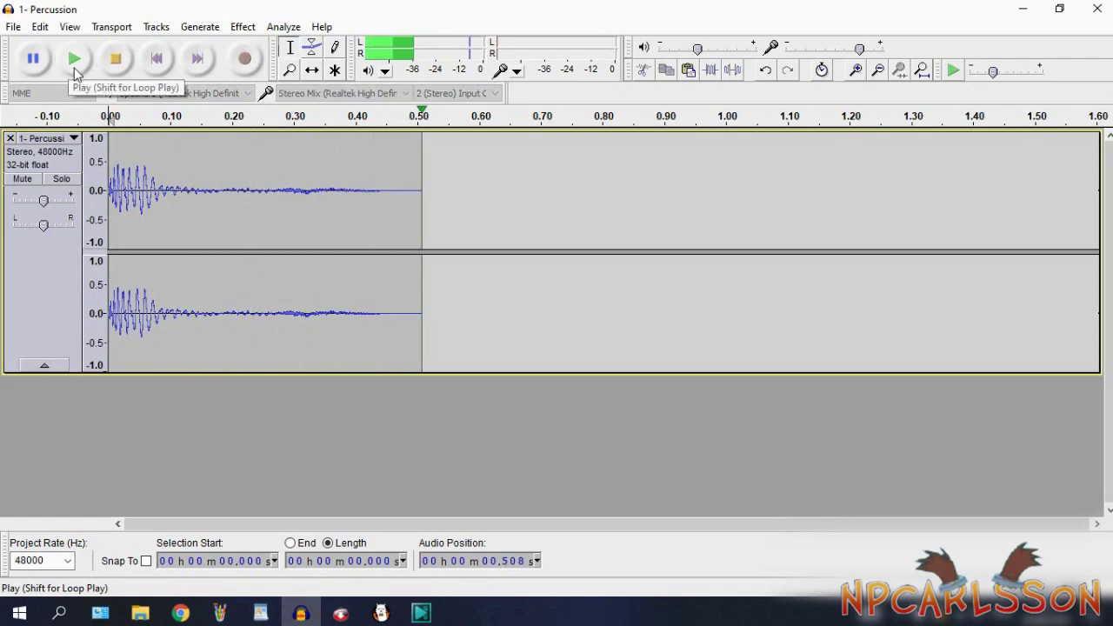
Step: Set the project rate to 44100 Hz and export the drum hit as a WAV file named Smash - Beat1
{"action": "left_click", "coordinate": [67, 561]}
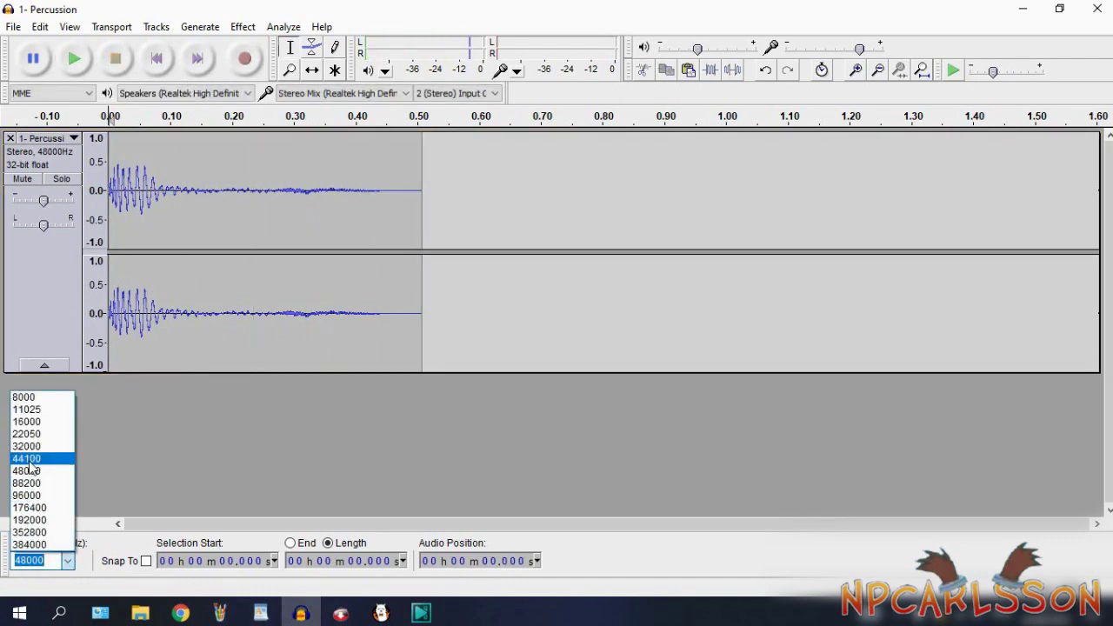
{"action": "left_click", "coordinate": [27, 458]}
{"action": "key", "text": "ctrl+shift+e"}
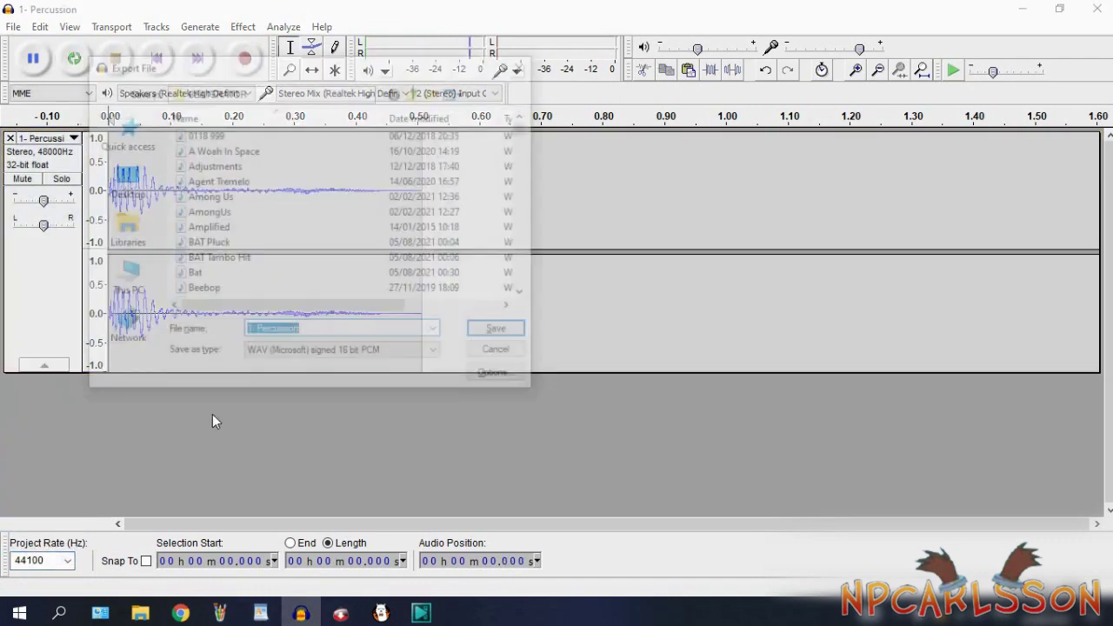
{"action": "type", "text": "Smash - Be"}
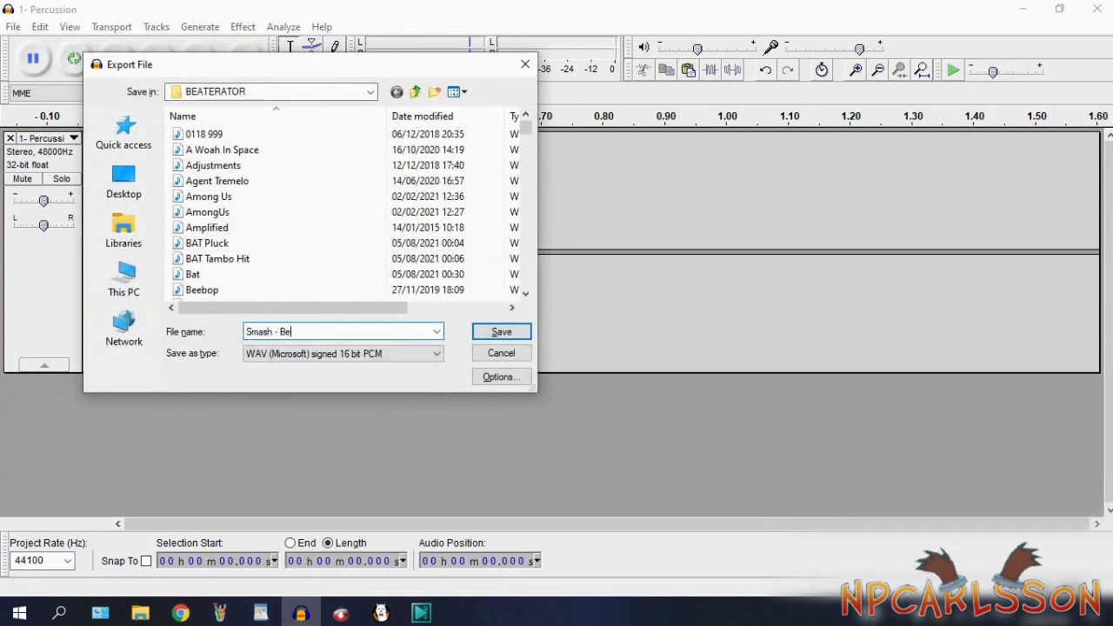
{"action": "type", "text": "at1"}
{"action": "key", "text": "Return"}
Step: Export the second, about 0.121 s drum hit as a WAV file named Smash - Beat2 in the BEATERATOR folder
{"action": "key", "text": "ctrl+f"}
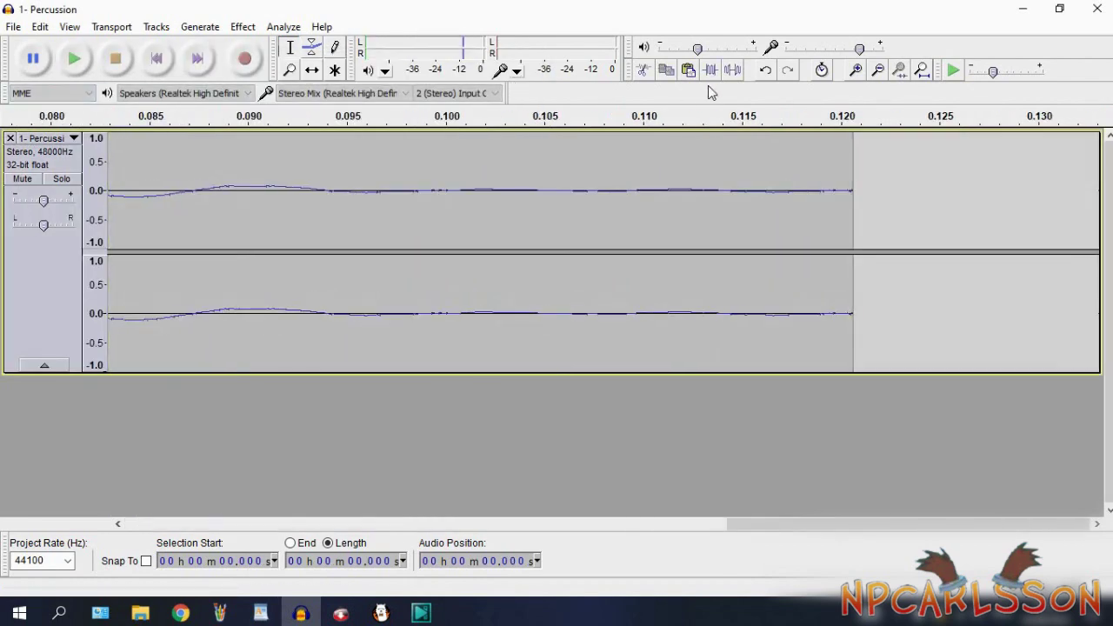
{"action": "key", "text": "ctrl+shift+e"}
{"action": "type", "text": "Smas"}
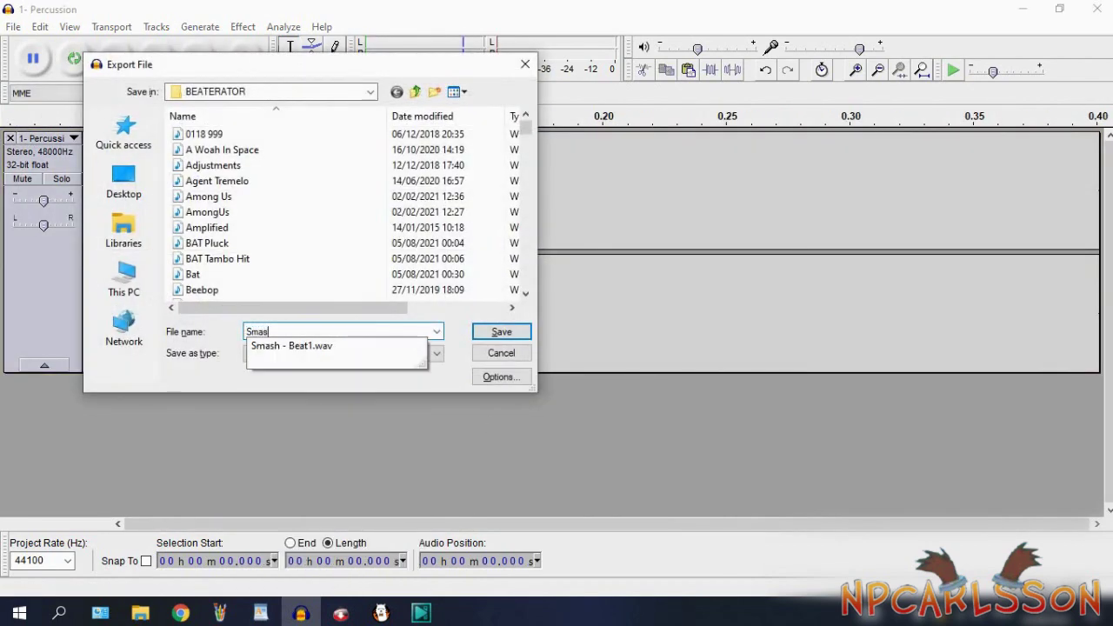
{"action": "type", "text": "h - Beat1"}
{"action": "key", "text": "Return"}
{"action": "key", "text": "Return"}
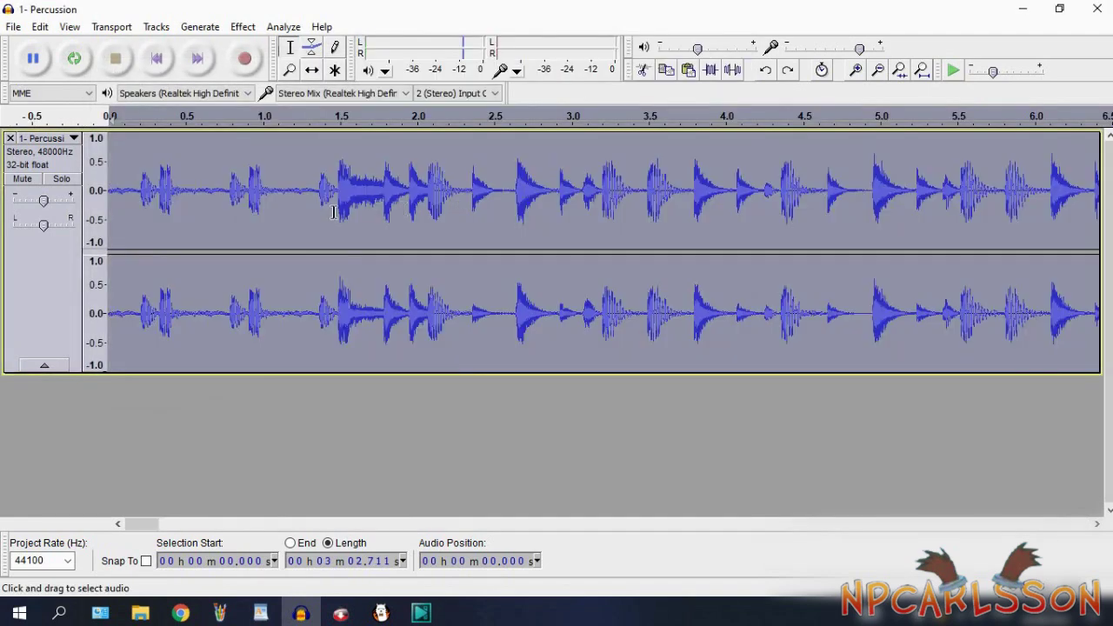
Step: Play the percussion track from about 1.287 s to listen for the next hit to isolate
{"action": "left_click", "coordinate": [307, 208]}
{"action": "left_click", "coordinate": [74, 58]}
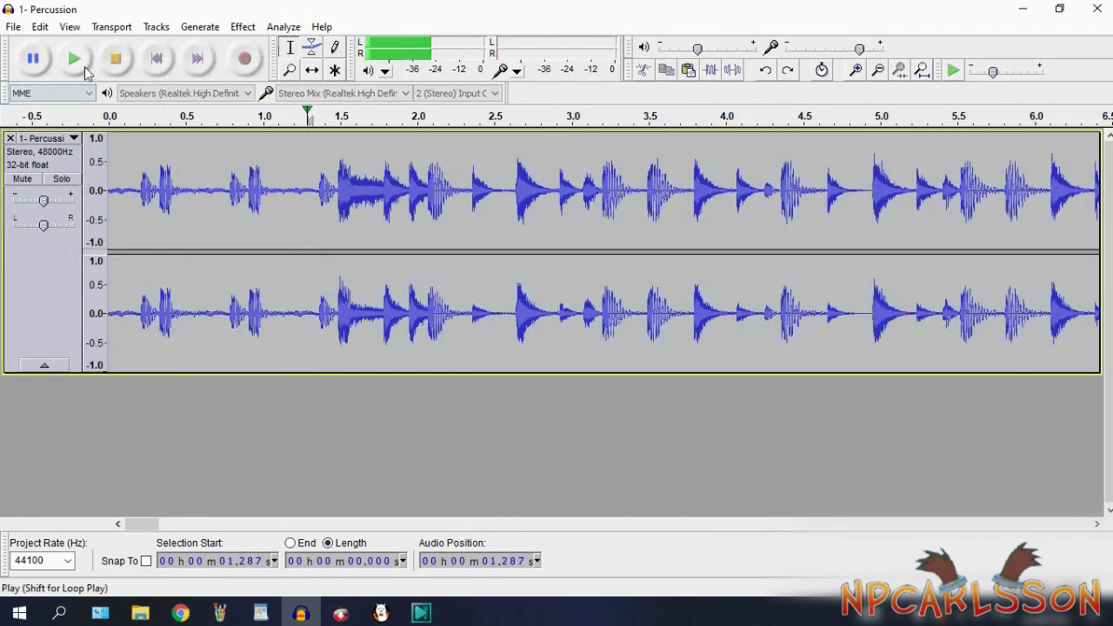
{"action": "left_click", "coordinate": [115, 58]}
Step: Stretch the isolated cymbal's tail from about 0.147 s to the clip's end with Sliding Time Scale/Pitch Shift
{"action": "left_click_drag", "start_coordinate": [844, 223], "coordinate": [472, 224]}
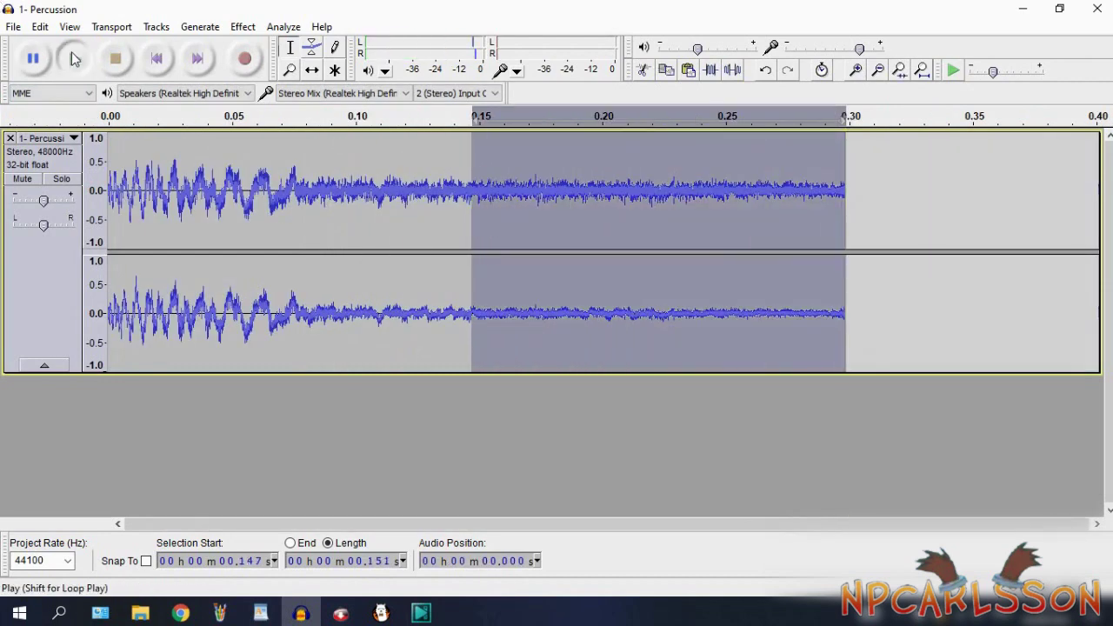
{"action": "left_click", "coordinate": [74, 58]}
{"action": "left_click", "coordinate": [242, 26]}
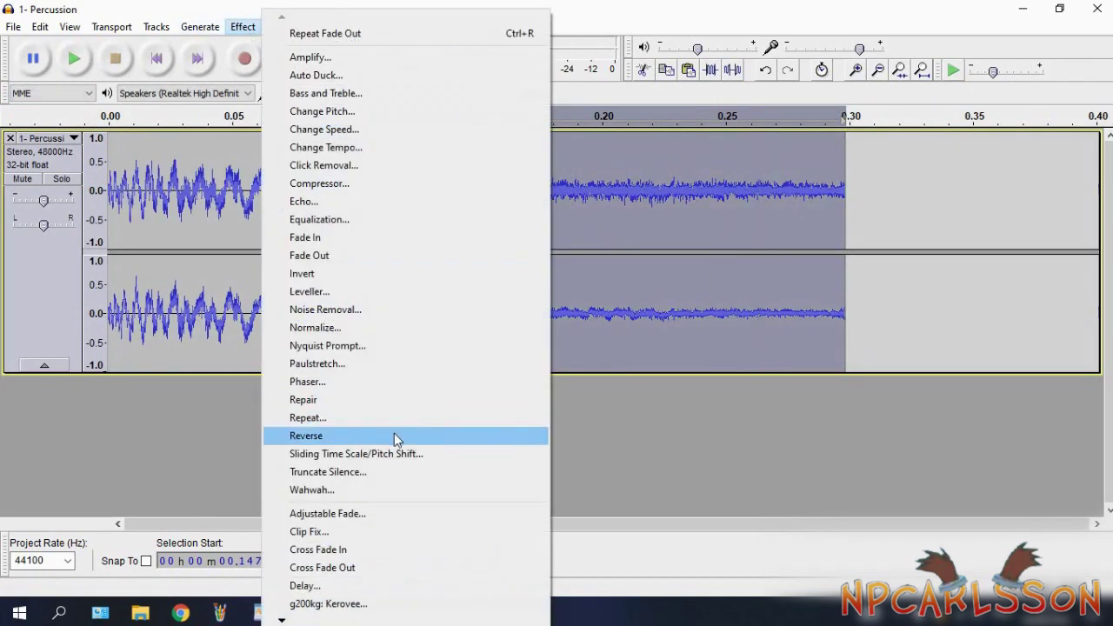
{"action": "left_click", "coordinate": [394, 452]}
{"action": "left_click", "coordinate": [645, 405]}
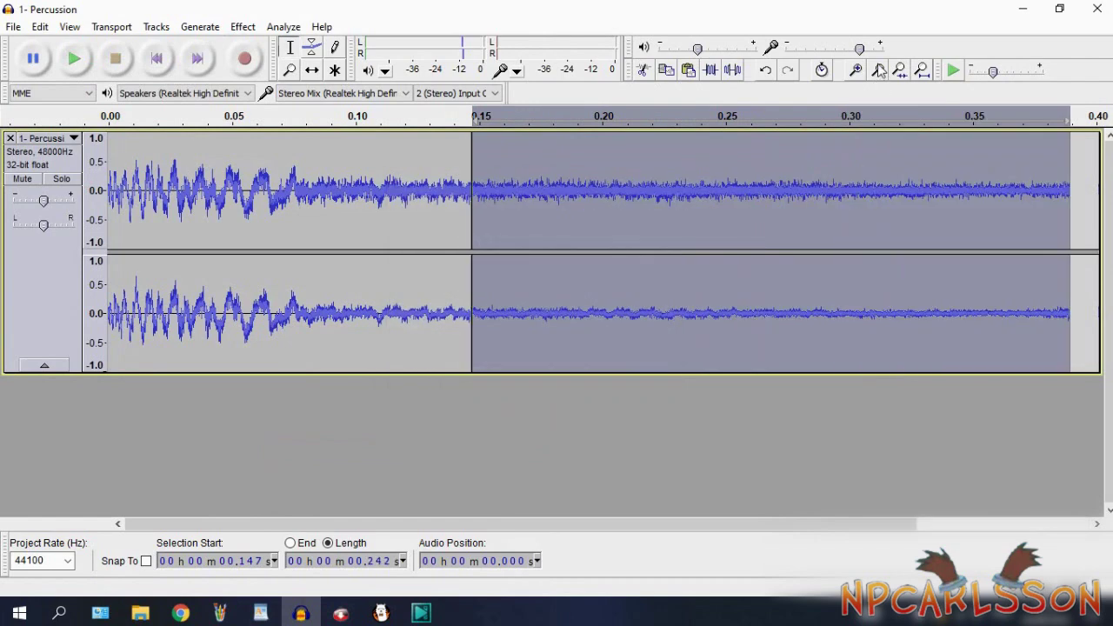
Step: Fade out the end of the cymbal clip from about 0.327 s
{"action": "left_click", "coordinate": [877, 70]}
{"action": "left_click", "coordinate": [294, 228]}
{"action": "left_click", "coordinate": [243, 26]}
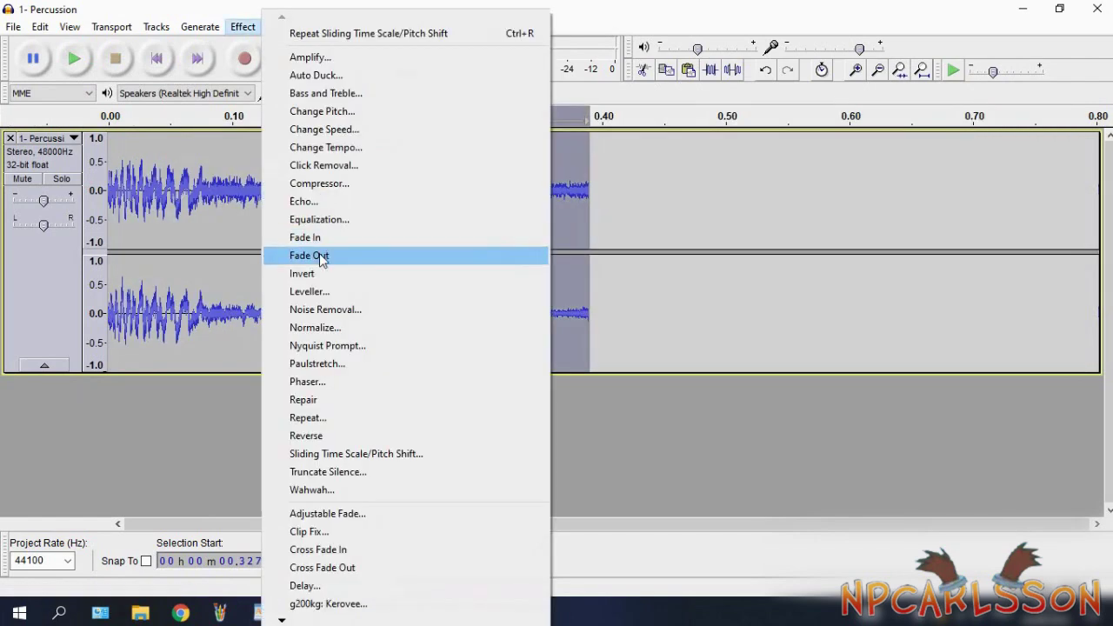
{"action": "left_click", "coordinate": [319, 183]}
Step: Play the cymbal clip from the start and export it as a WAV file named Smash - Cymbal Crash
{"action": "left_click", "coordinate": [157, 58]}
{"action": "left_click", "coordinate": [78, 68]}
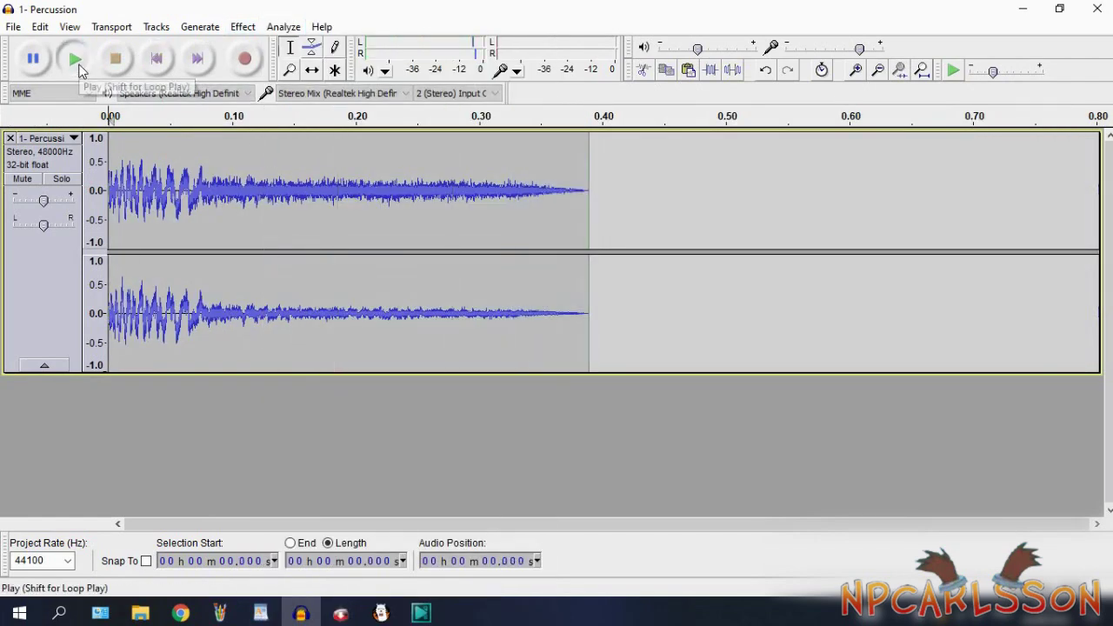
{"action": "left_click", "coordinate": [78, 69]}
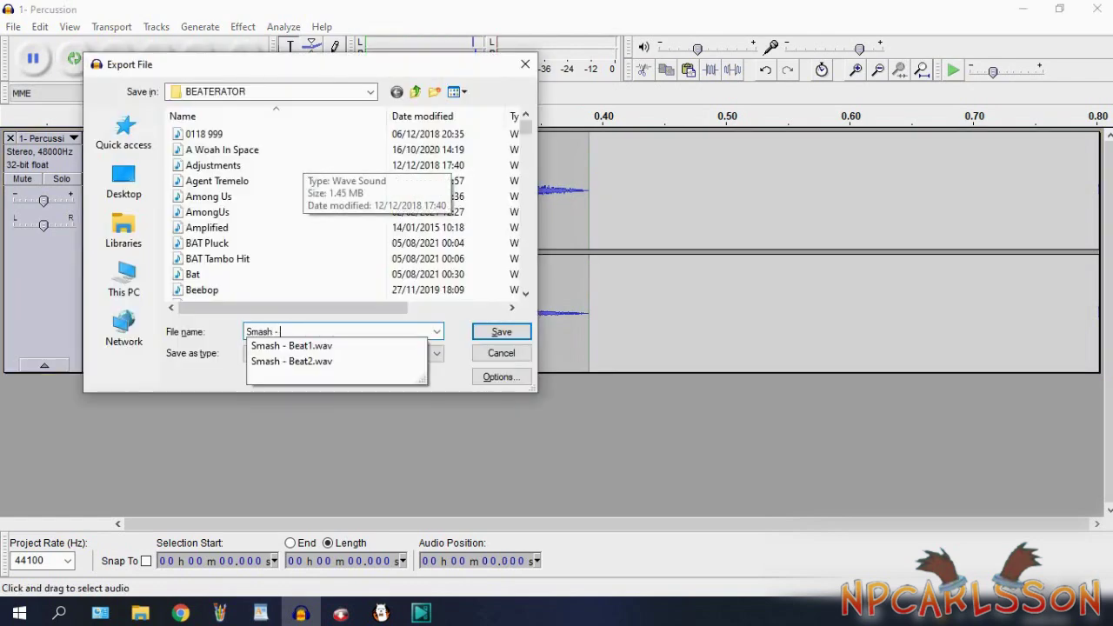
{"action": "type", "text": "Cymbal"}
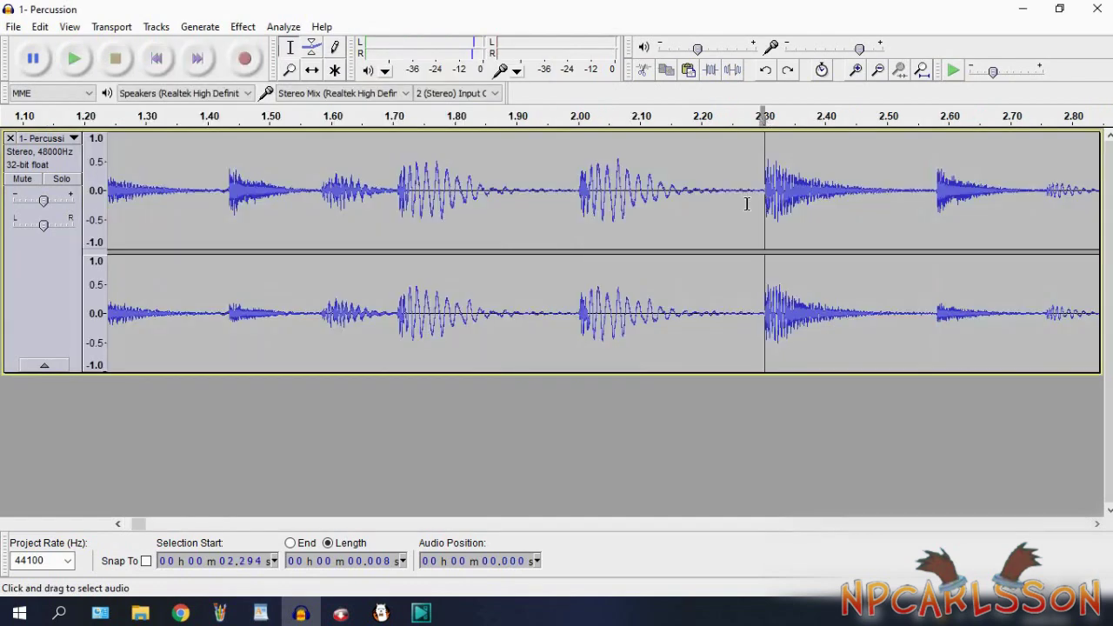
Step: Select the about 0.301 s drum hit starting near 2.001 s and play it
{"action": "left_click_drag", "start_coordinate": [762, 202], "coordinate": [578, 213]}
{"action": "left_click", "coordinate": [74, 58]}
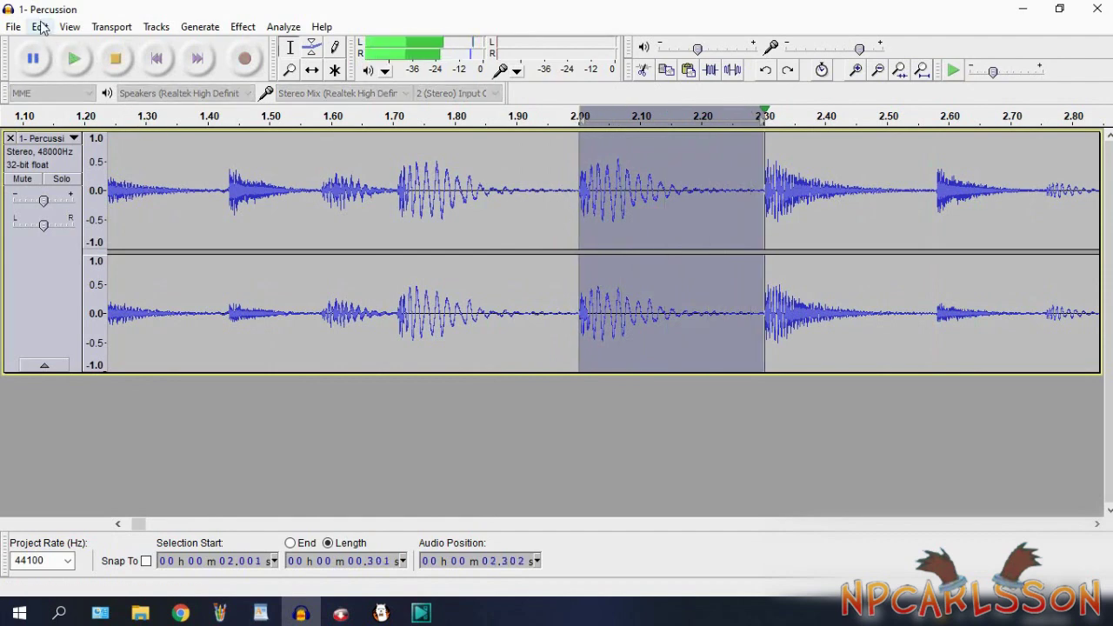
{"action": "left_click", "coordinate": [40, 27]}
{"action": "left_click", "coordinate": [40, 27]}
{"action": "left_click", "coordinate": [40, 27]}
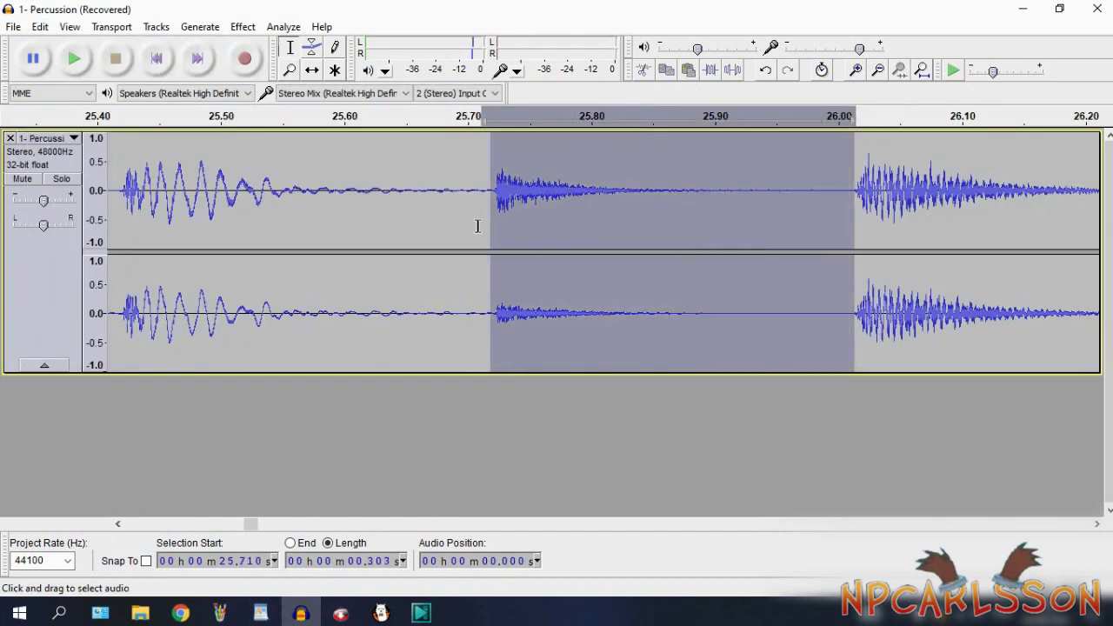
Step: Narrow the selection to the about 0.291 s hit starting at its onset near 25.722 s
{"action": "left_click_drag", "start_coordinate": [477, 226], "coordinate": [494, 226]}
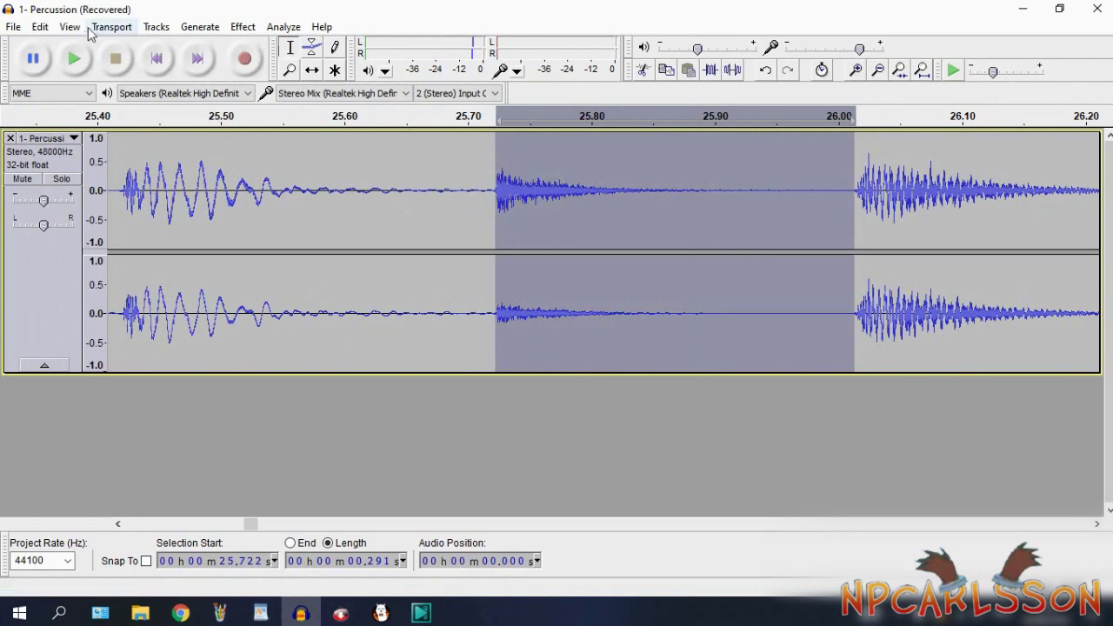
{"action": "left_click", "coordinate": [82, 50]}
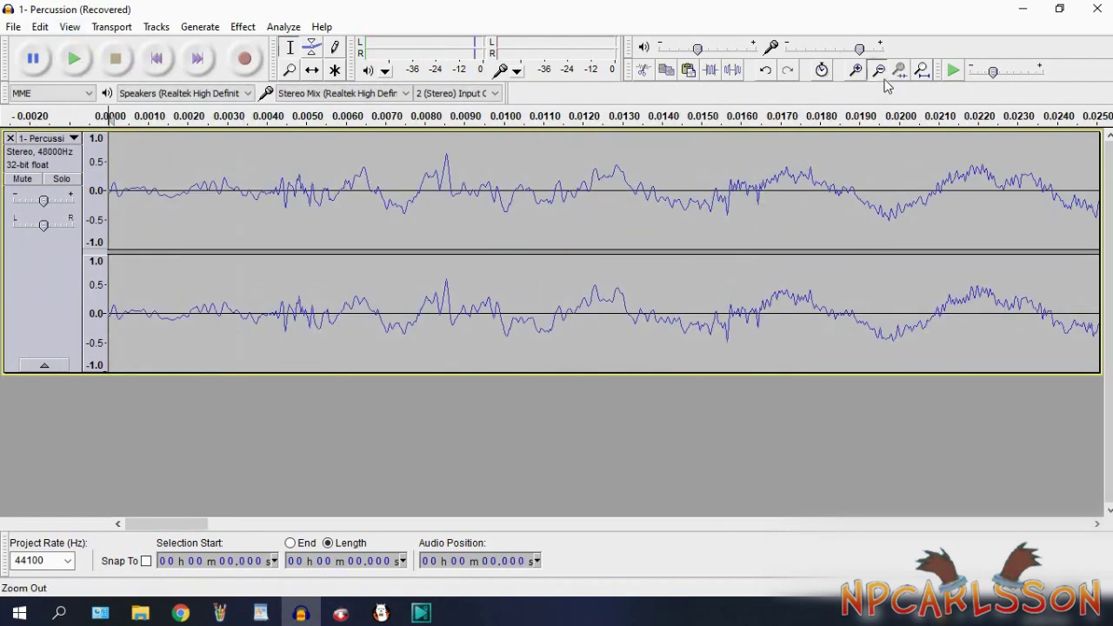
Step: Play the isolated drum hit clip, about 0.28 s long, from the start
{"action": "left_click", "coordinate": [880, 73]}
{"action": "left_click", "coordinate": [880, 73]}
{"action": "left_click", "coordinate": [880, 73]}
{"action": "left_click", "coordinate": [880, 73]}
{"action": "left_click", "coordinate": [880, 73]}
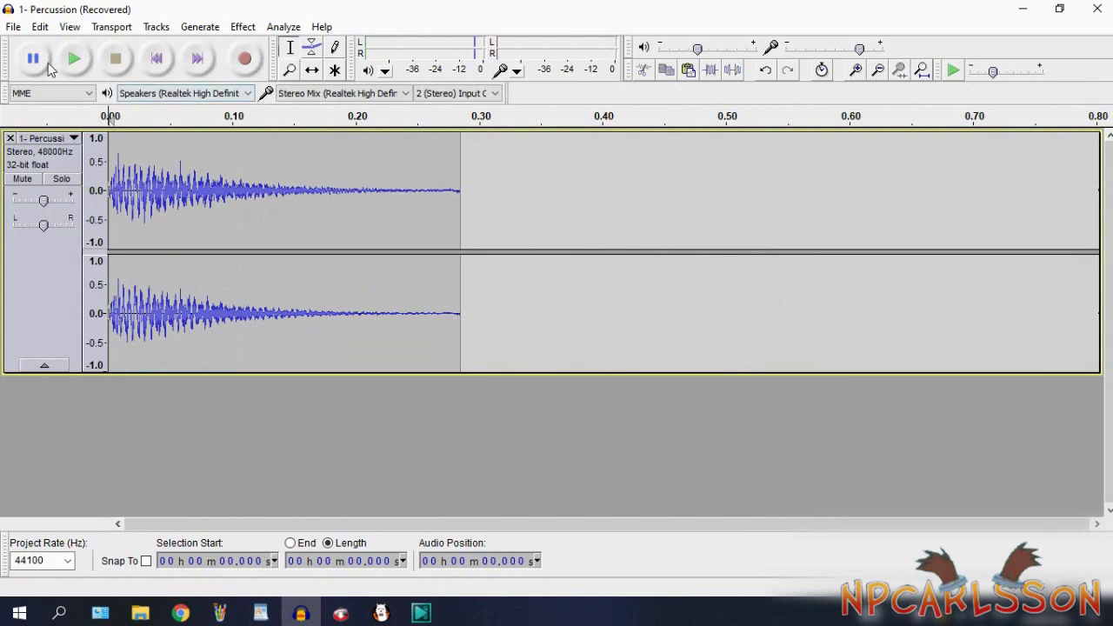
{"action": "left_click", "coordinate": [74, 59]}
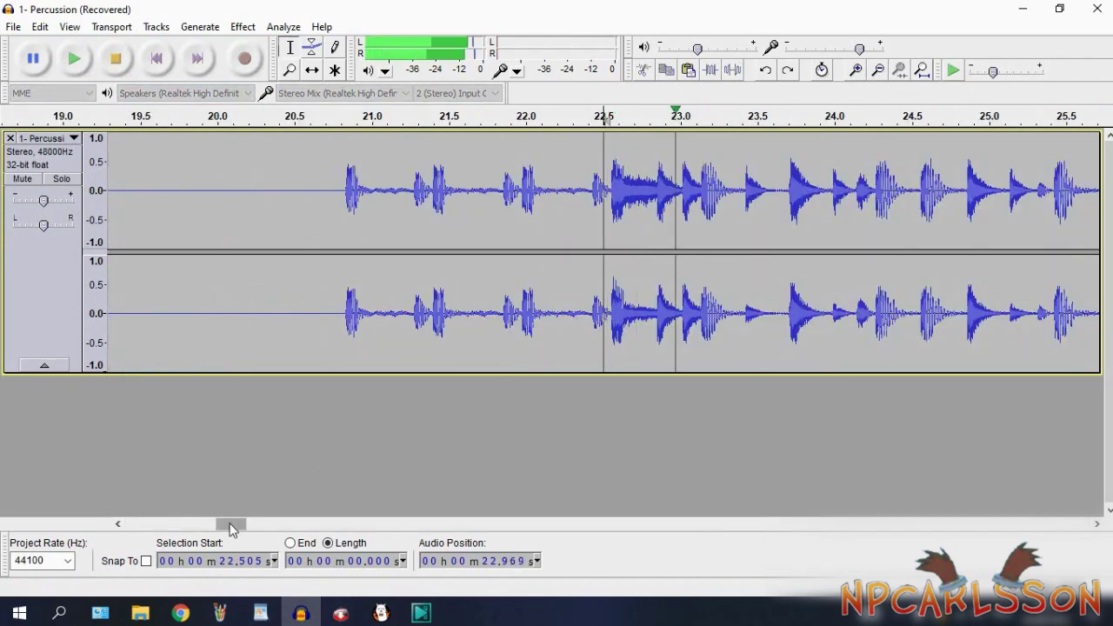
Step: Stop playback of the stem and select the about 0.106 s quiet hit starting near 25.313 s
{"action": "left_click_drag", "start_coordinate": [231, 525], "coordinate": [249, 533]}
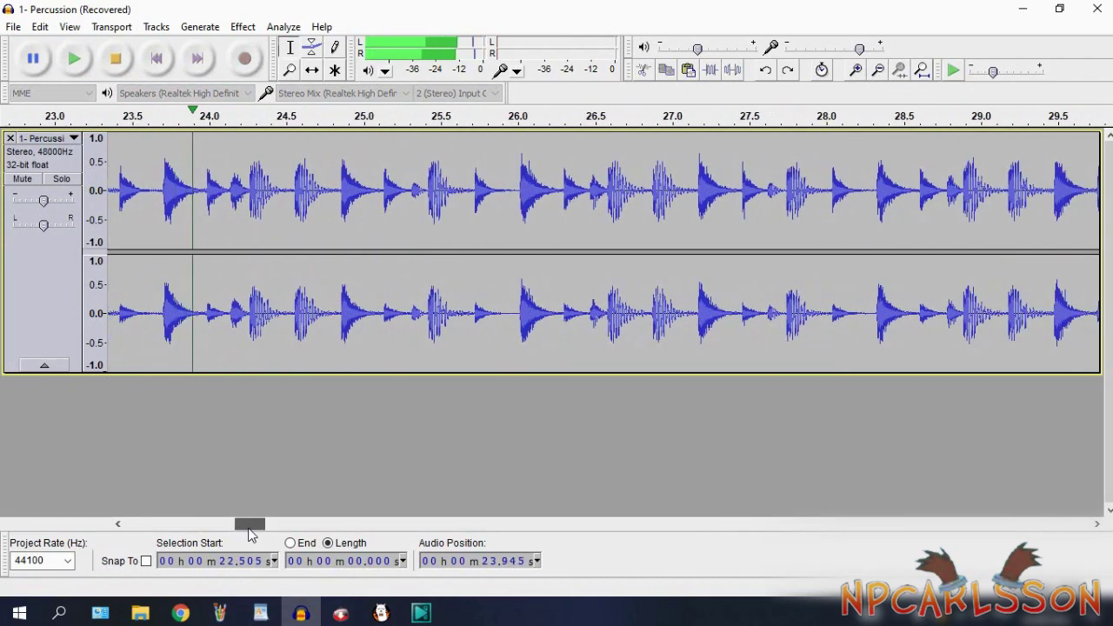
{"action": "left_click", "coordinate": [120, 62]}
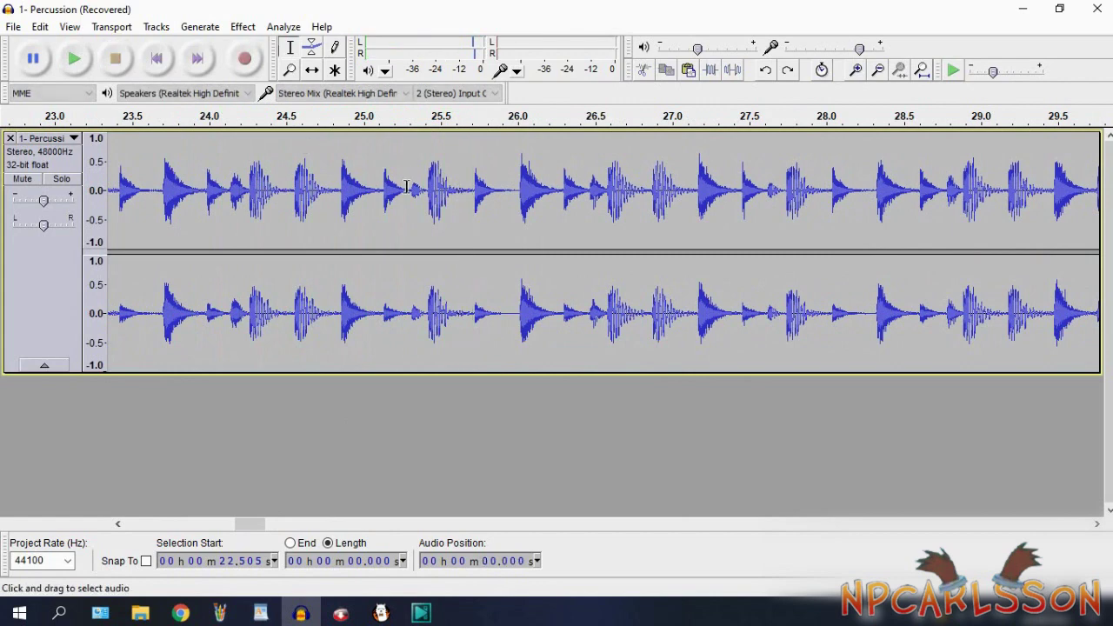
{"action": "left_click", "coordinate": [859, 75]}
{"action": "left_click", "coordinate": [859, 75]}
{"action": "left_click", "coordinate": [858, 76]}
{"action": "left_click", "coordinate": [857, 77]}
{"action": "left_click_drag", "start_coordinate": [813, 198], "coordinate": [552, 221]}
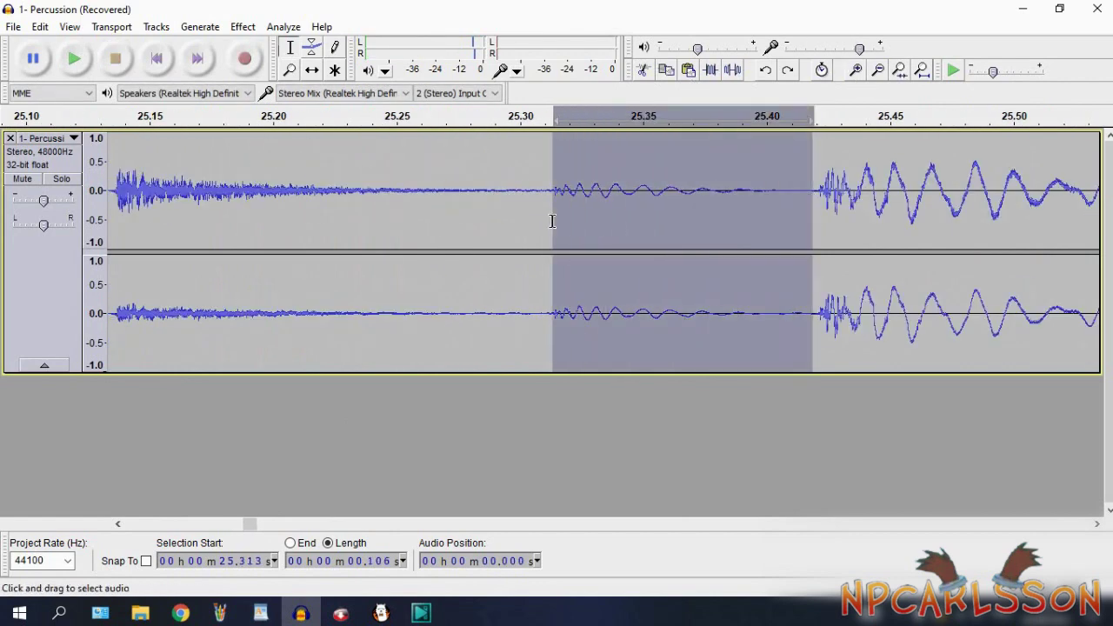
Step: Paste the copied quiet hit at about 20.610 s, before the first drum hit, and play it
{"action": "left_click", "coordinate": [193, 198]}
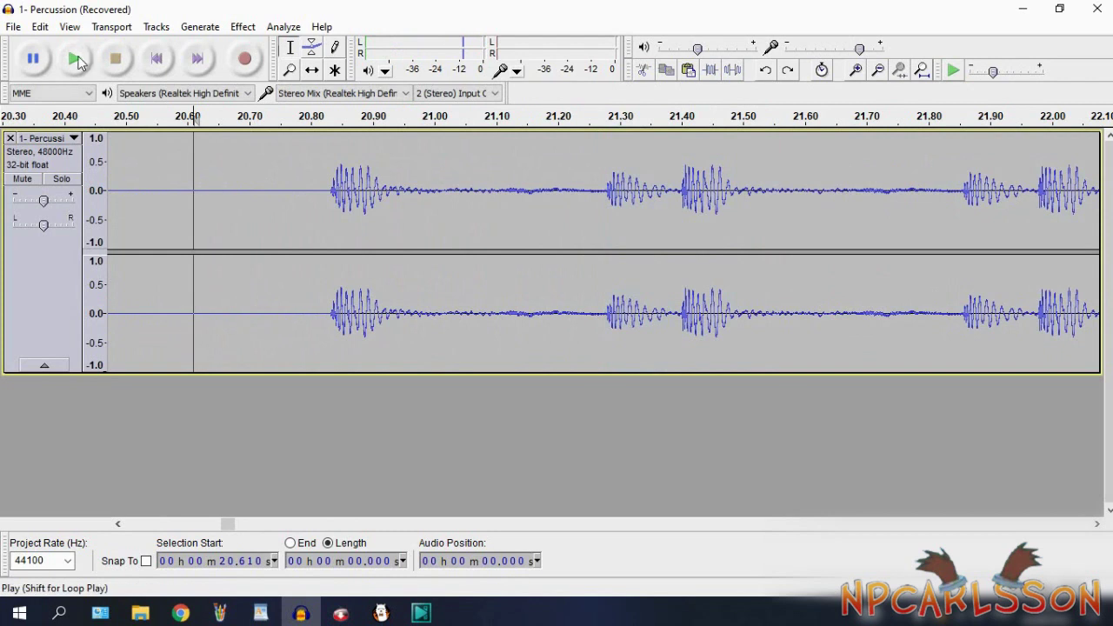
{"action": "left_click", "coordinate": [40, 27]}
{"action": "left_click", "coordinate": [74, 147]}
{"action": "key", "text": "space"}
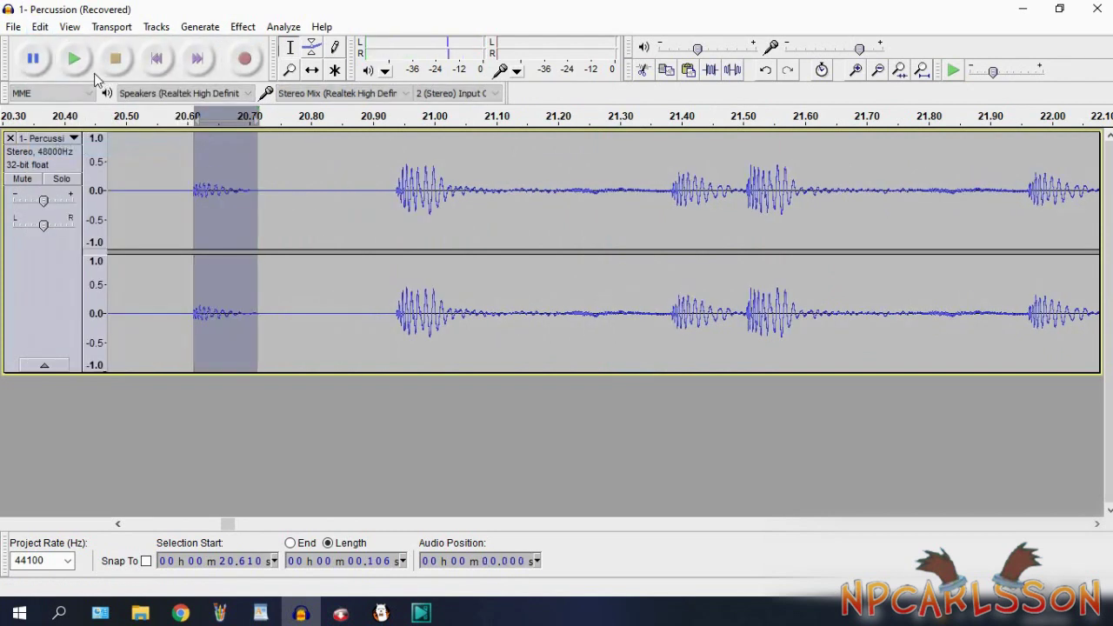
{"action": "key", "text": "space"}
Step: Play the about 0.121 s drum hit starting near 21.383 s for comparison and undo the paste of the quiet hit
{"action": "left_click_drag", "start_coordinate": [671, 204], "coordinate": [743, 223]}
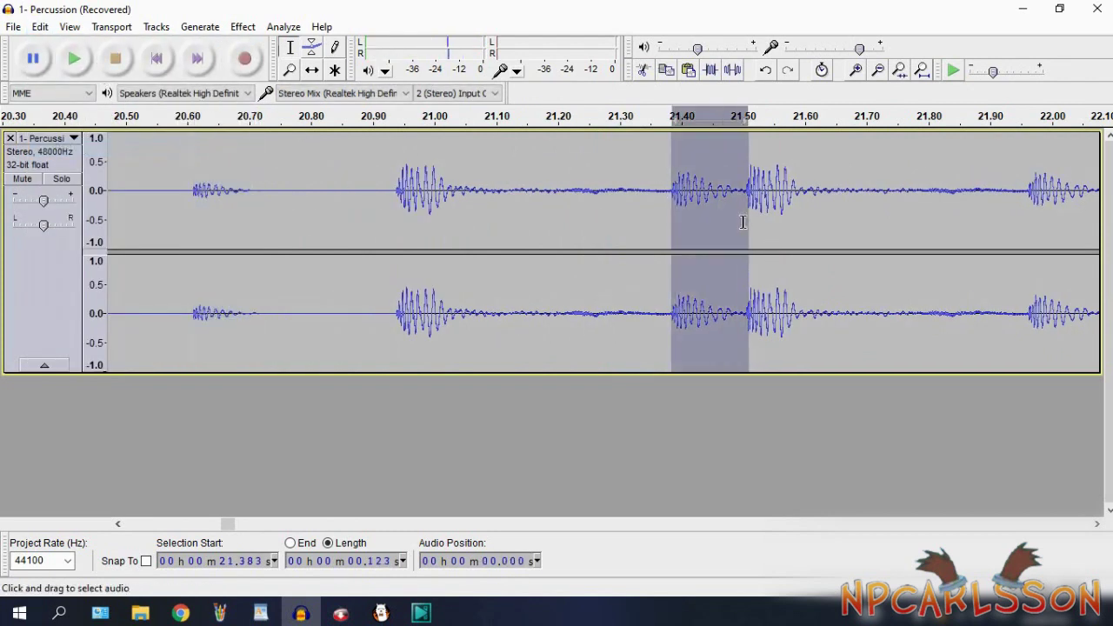
{"action": "left_click", "coordinate": [86, 66]}
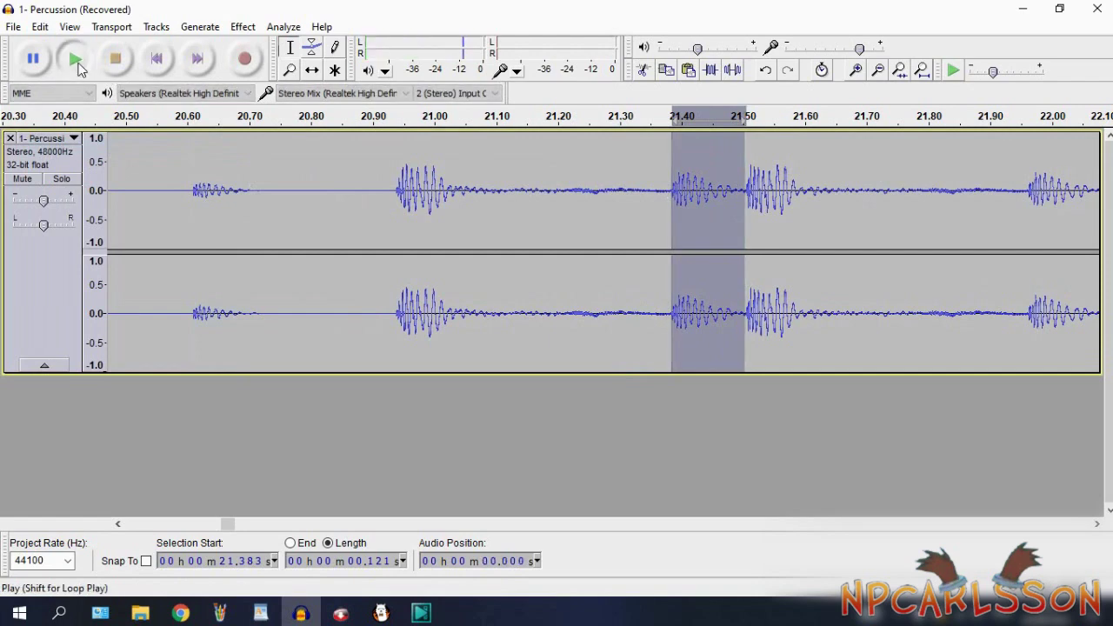
{"action": "left_click", "coordinate": [762, 71]}
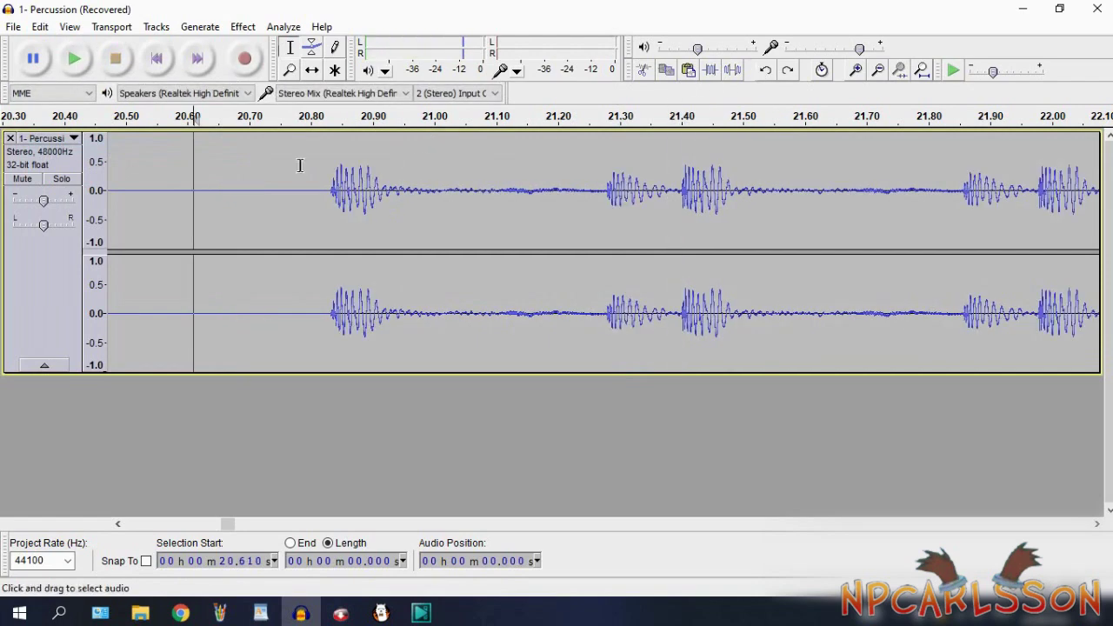
Step: Export the whole tap clip as the 16-bit WAV file "Smash - Tap" in the BEATERATOR folder with empty metadata
{"action": "key", "text": "ctrl+a"}
{"action": "key", "text": "ctrl+shift+e"}
{"action": "type", "text": "Sma"}
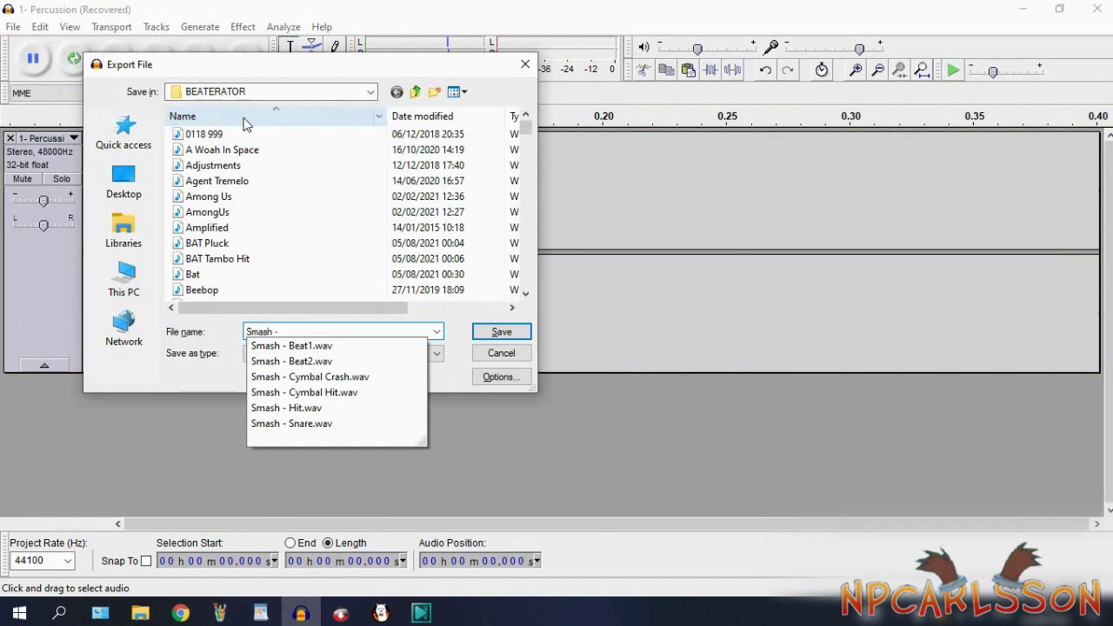
{"action": "type", "text": "sh - Tap"}
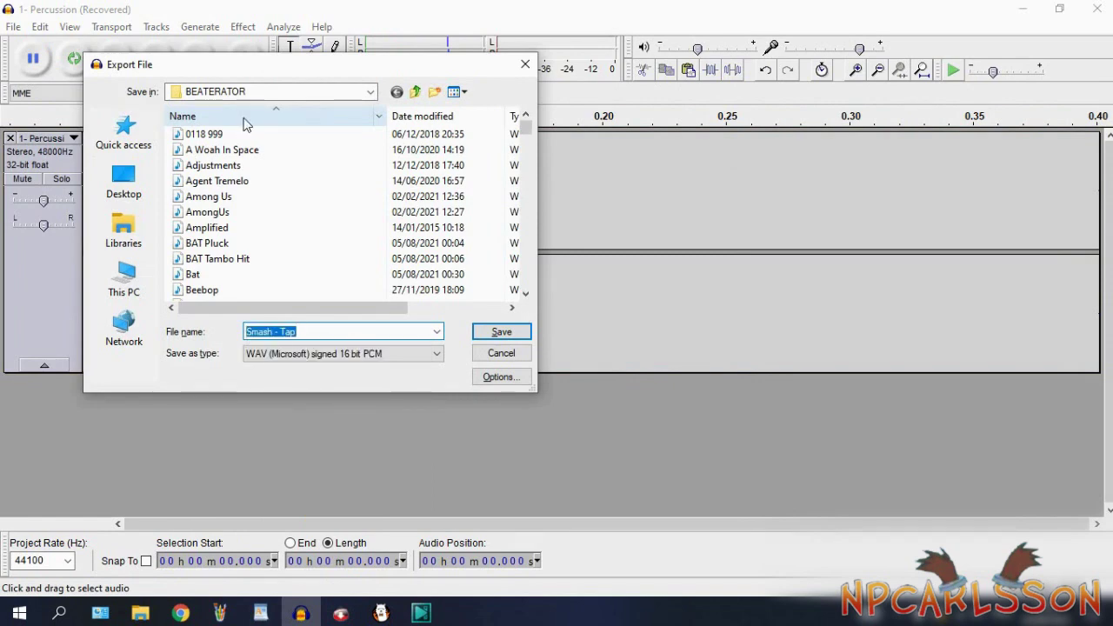
{"action": "key", "text": "Return"}
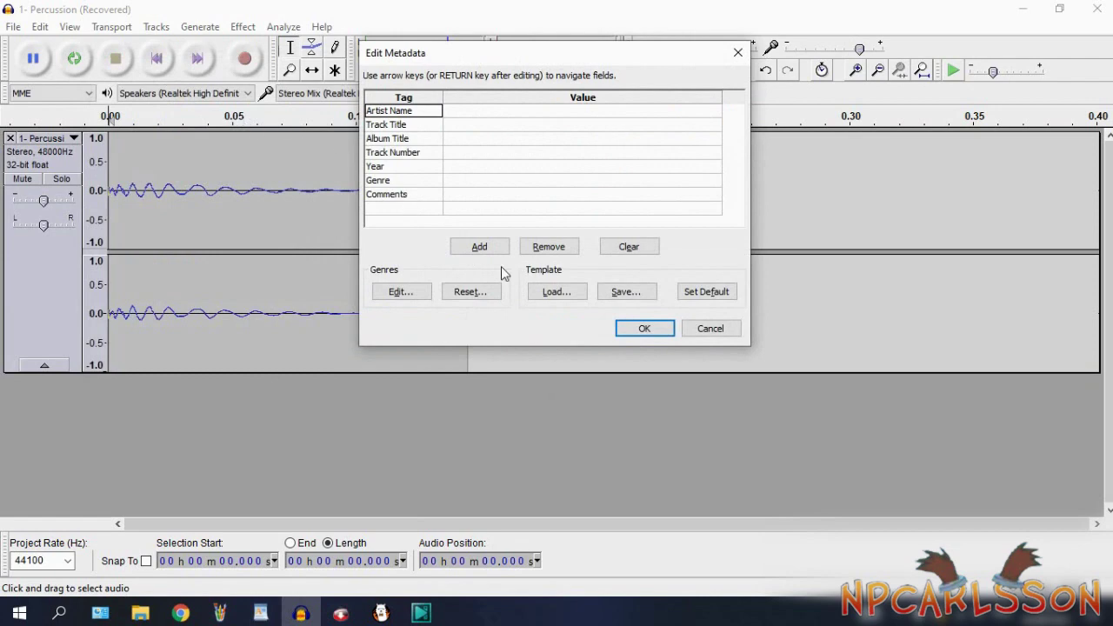
{"action": "left_click", "coordinate": [645, 329]}
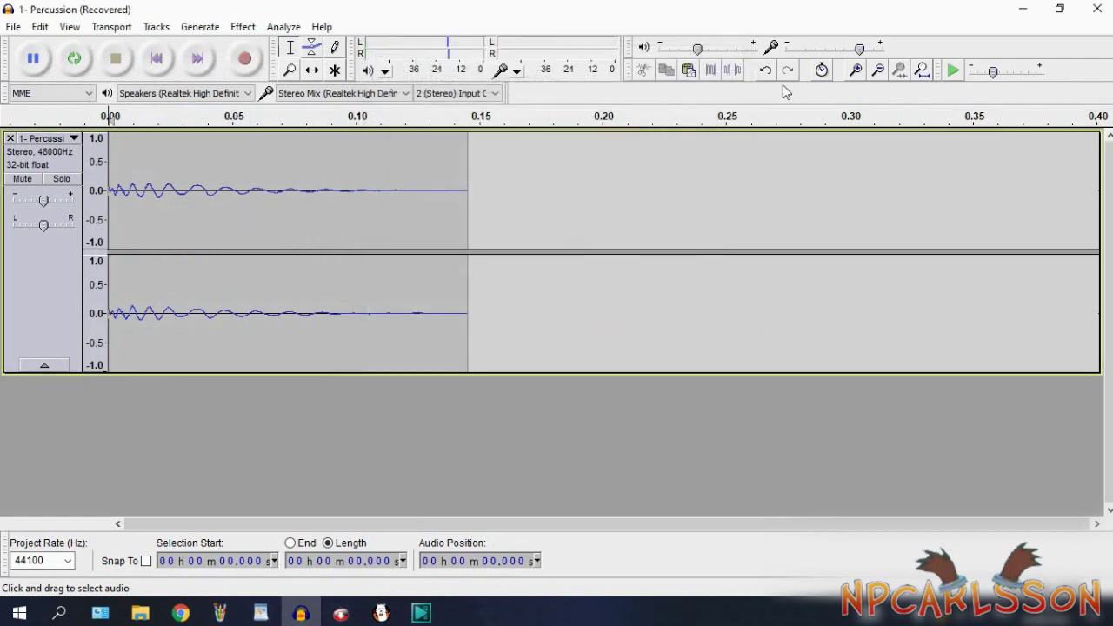
{"action": "left_click", "coordinate": [878, 73]}
{"action": "left_click", "coordinate": [878, 74]}
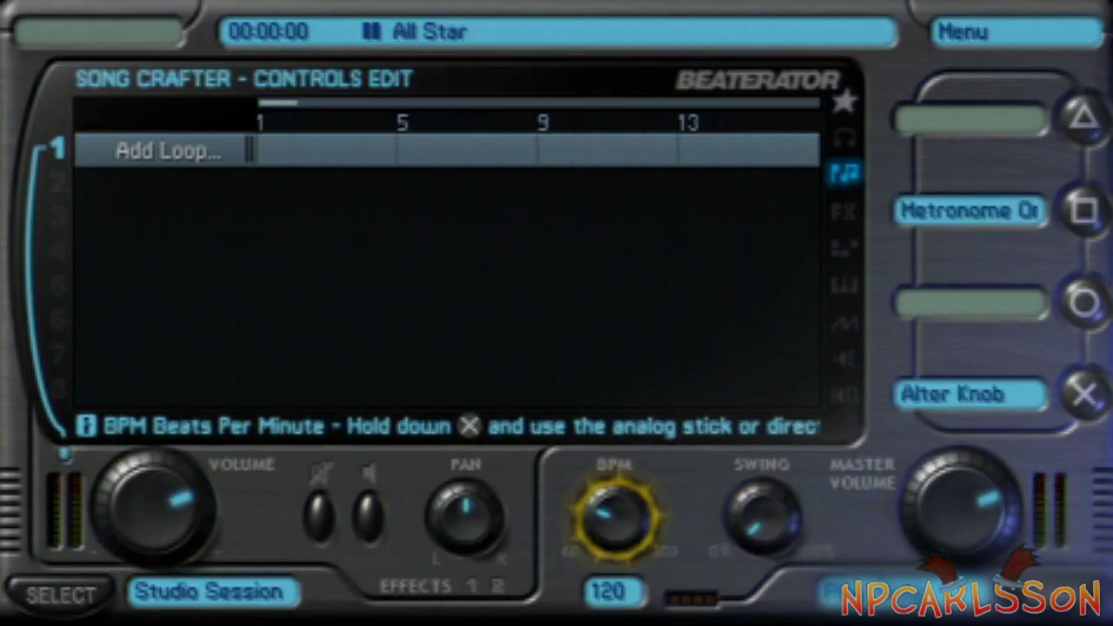
Step: Switch to Beaterator, set the song tempo to 104 BPM and return to the song grid
{"action": "key", "text": "x"}
{"action": "key", "text": "Left"}
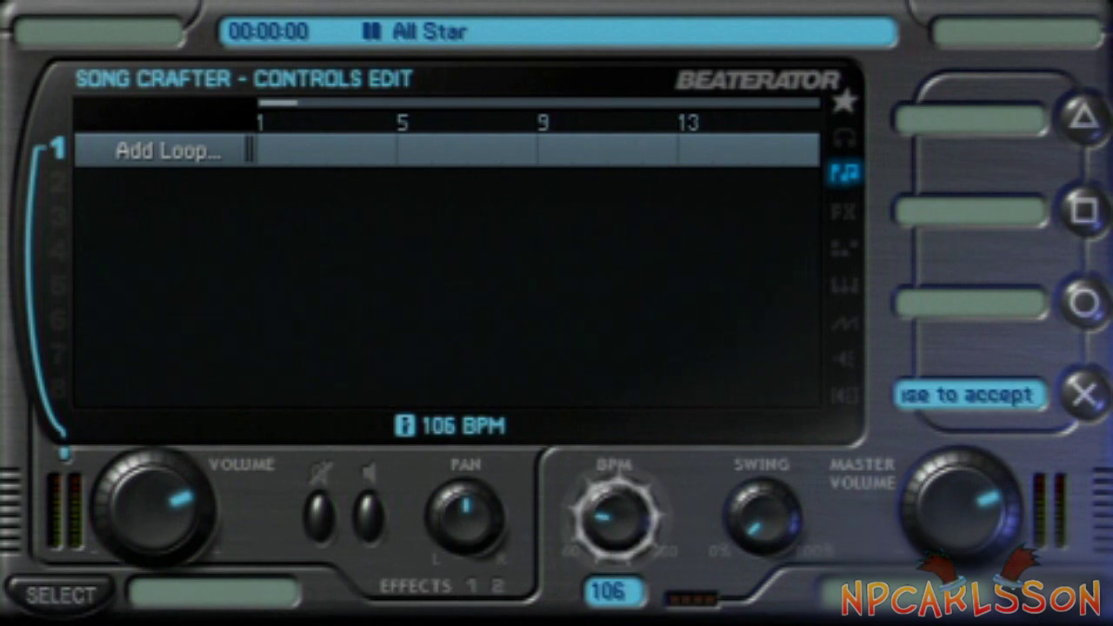
{"action": "key", "text": "Left"}
{"action": "key", "text": "Up"}
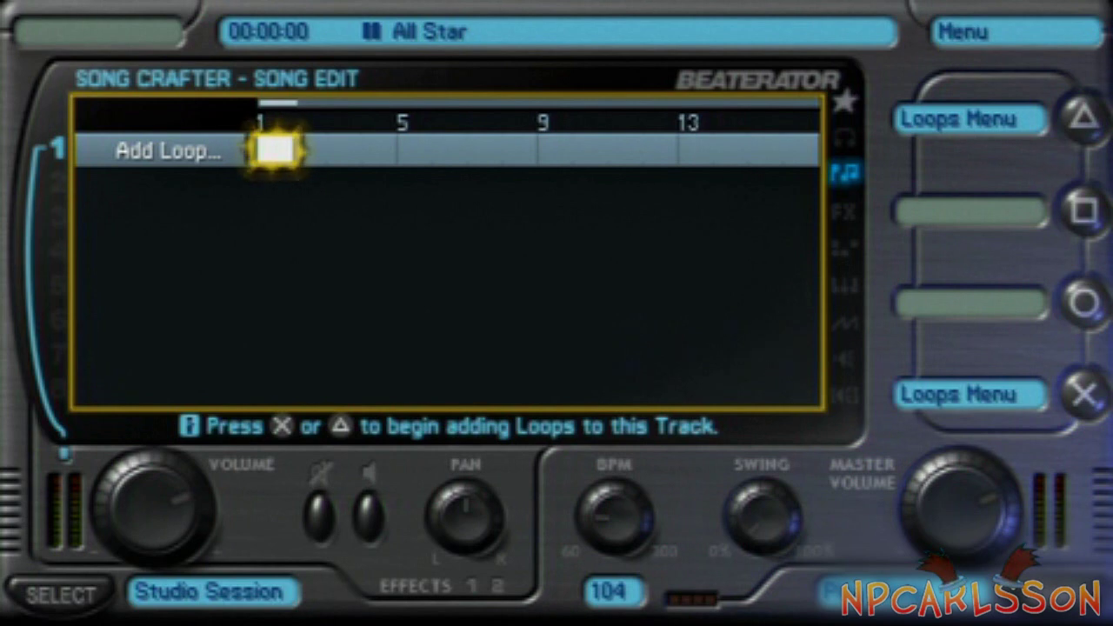
Step: Create a new 1-bar drum loop from scratch named "Untitled Drum Loop 01" on the first song track
{"action": "key", "text": "Return"}
{"action": "key", "text": "Down"}
{"action": "key", "text": "Return"}
{"action": "key", "text": "Down"}
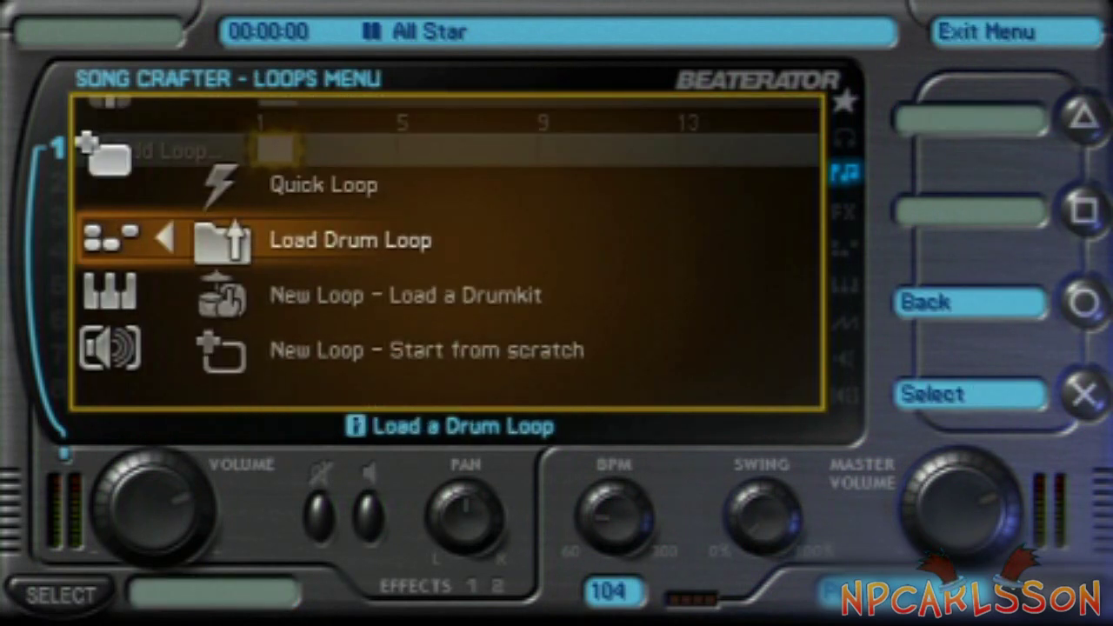
{"action": "key", "text": "Down"}
{"action": "key", "text": "Down"}
{"action": "key", "text": "Return"}
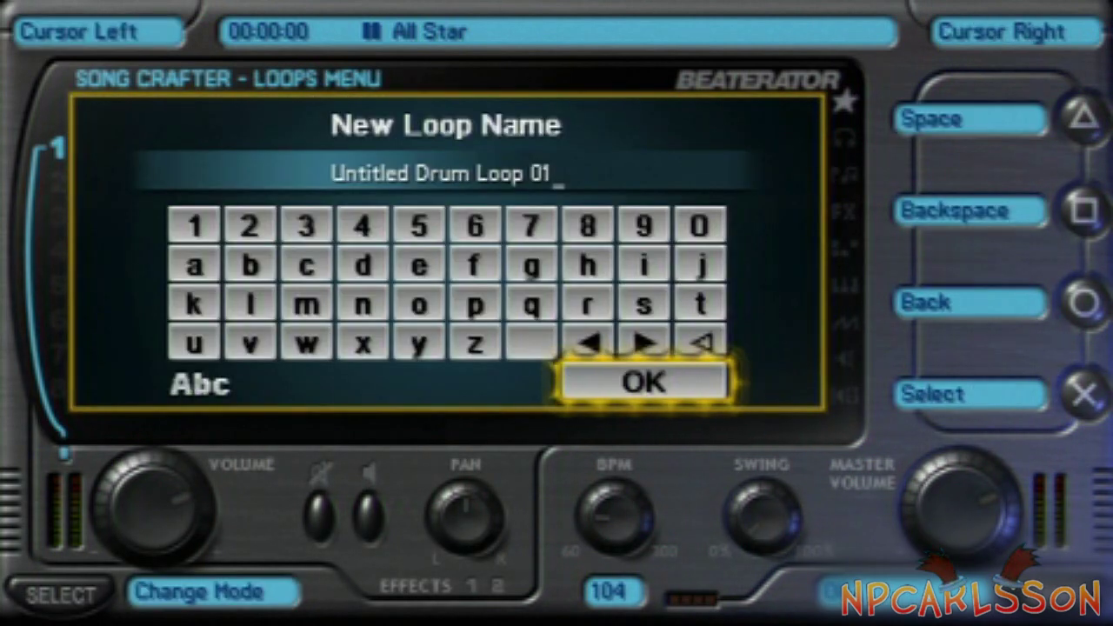
{"action": "key", "text": "Return"}
{"action": "key", "text": "Return"}
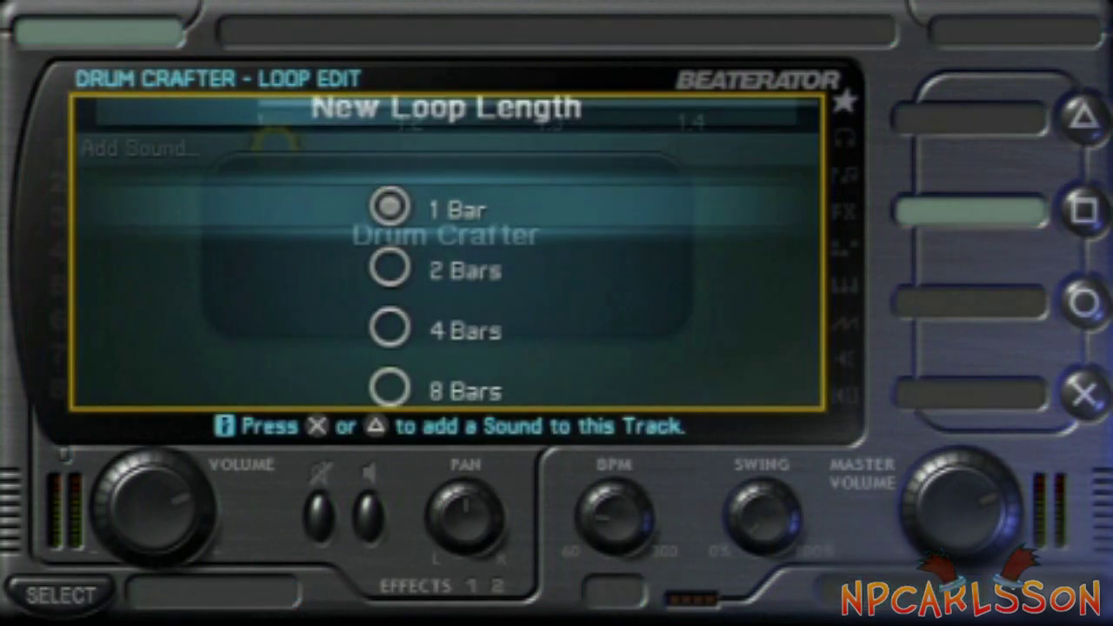
Step: Import the WAV sample "Smash - Beat1" as the sound of the drum loop's first track
{"action": "key", "text": "Return"}
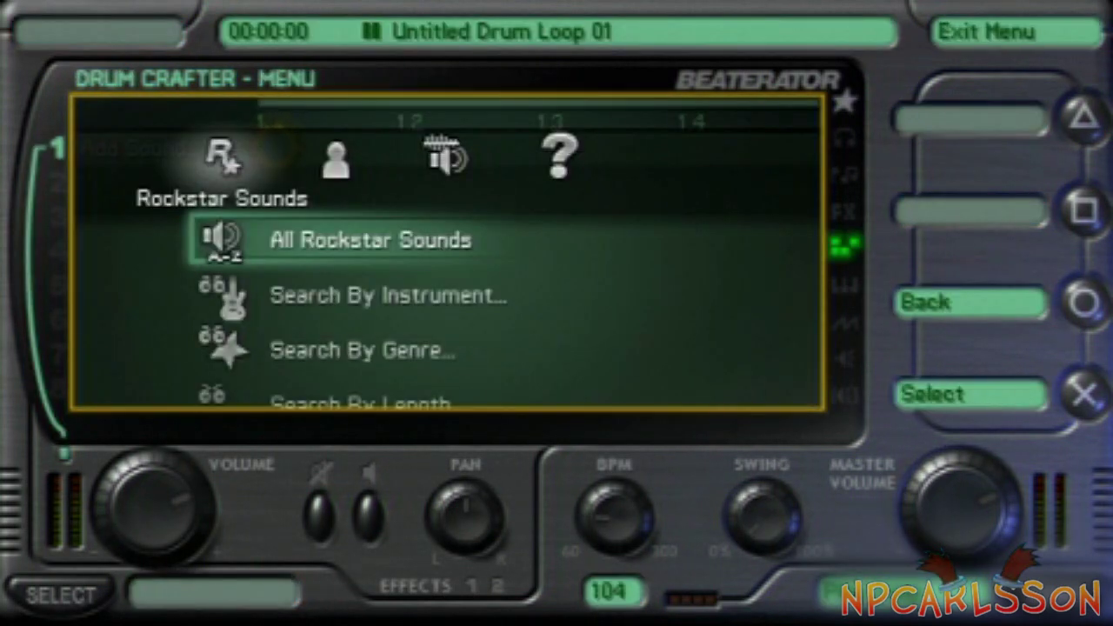
{"action": "key", "text": "Right"}
{"action": "key", "text": "Right"}
{"action": "key", "text": "Return"}
{"action": "key", "text": "Down"}
{"action": "key", "text": "Down"}
{"action": "key", "text": "Down"}
{"action": "key", "text": "Down"}
{"action": "key", "text": "Down"}
{"action": "key", "text": "Down"}
{"action": "key", "text": "Down"}
{"action": "key", "text": "Down"}
{"action": "key", "text": "Down"}
{"action": "key", "text": "Down"}
{"action": "key", "text": "Down"}
{"action": "key", "text": "Down"}
{"action": "key", "text": "Down"}
{"action": "key", "text": "Down"}
{"action": "key", "text": "Down"}
{"action": "key", "text": "Down"}
{"action": "key", "text": "Down"}
{"action": "key", "text": "Down"}
{"action": "key", "text": "Down"}
{"action": "key", "text": "Down"}
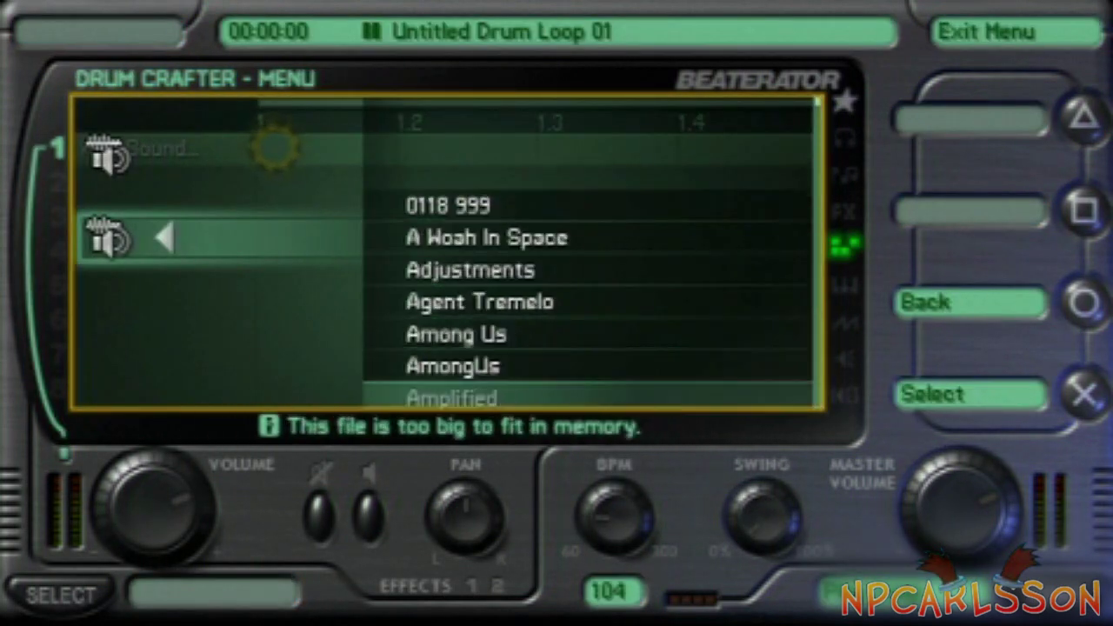
{"action": "key", "text": "Down"}
{"action": "key", "text": "Down"}
{"action": "key", "text": "Down"}
{"action": "key", "text": "Down"}
{"action": "key", "text": "Down"}
{"action": "key", "text": "Down"}
{"action": "key", "text": "Down"}
{"action": "key", "text": "Down"}
{"action": "key", "text": "Down"}
{"action": "key", "text": "Down"}
{"action": "key", "text": "Down"}
{"action": "key", "text": "Down"}
{"action": "key", "text": "Down"}
{"action": "key", "text": "Down"}
{"action": "key", "text": "Down"}
{"action": "key", "text": "Down"}
{"action": "key", "text": "Down"}
{"action": "key", "text": "Down"}
{"action": "key", "text": "Down"}
{"action": "key", "text": "Down"}
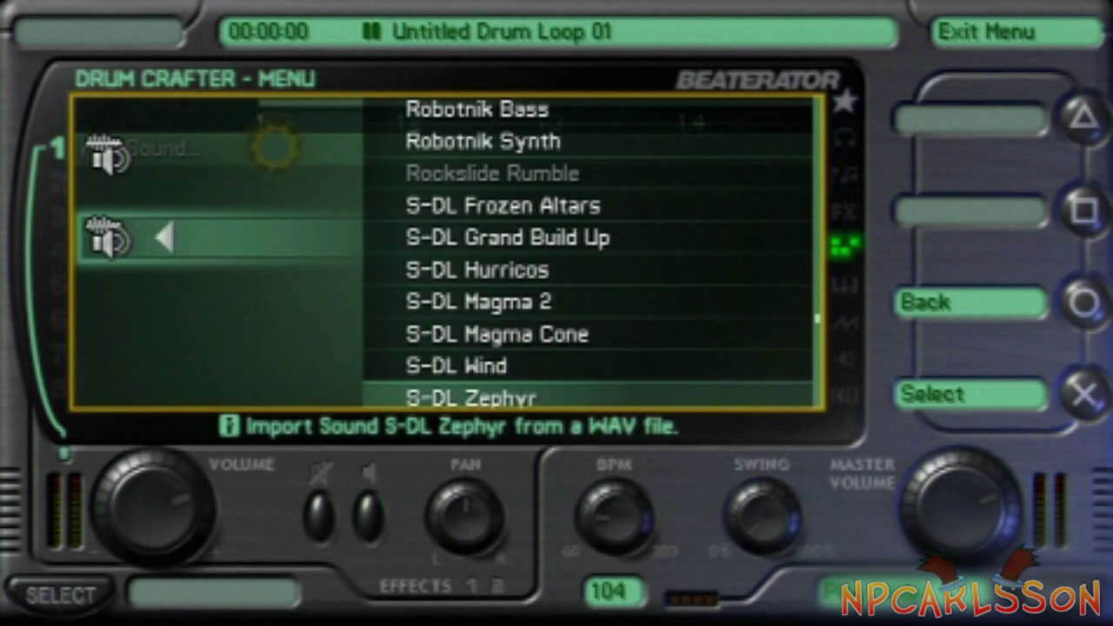
{"action": "key", "text": "Down"}
{"action": "key", "text": "Down"}
{"action": "key", "text": "Down"}
{"action": "key", "text": "Down"}
{"action": "key", "text": "Down"}
{"action": "key", "text": "Down"}
{"action": "key", "text": "Down"}
{"action": "key", "text": "Down"}
{"action": "key", "text": "Down"}
{"action": "key", "text": "Down"}
{"action": "key", "text": "Down"}
{"action": "key", "text": "Down"}
{"action": "key", "text": "Down"}
{"action": "key", "text": "Down"}
{"action": "key", "text": "Down"}
{"action": "key", "text": "Down"}
{"action": "key", "text": "Down"}
{"action": "key", "text": "Down"}
{"action": "key", "text": "Down"}
{"action": "key", "text": "Down"}
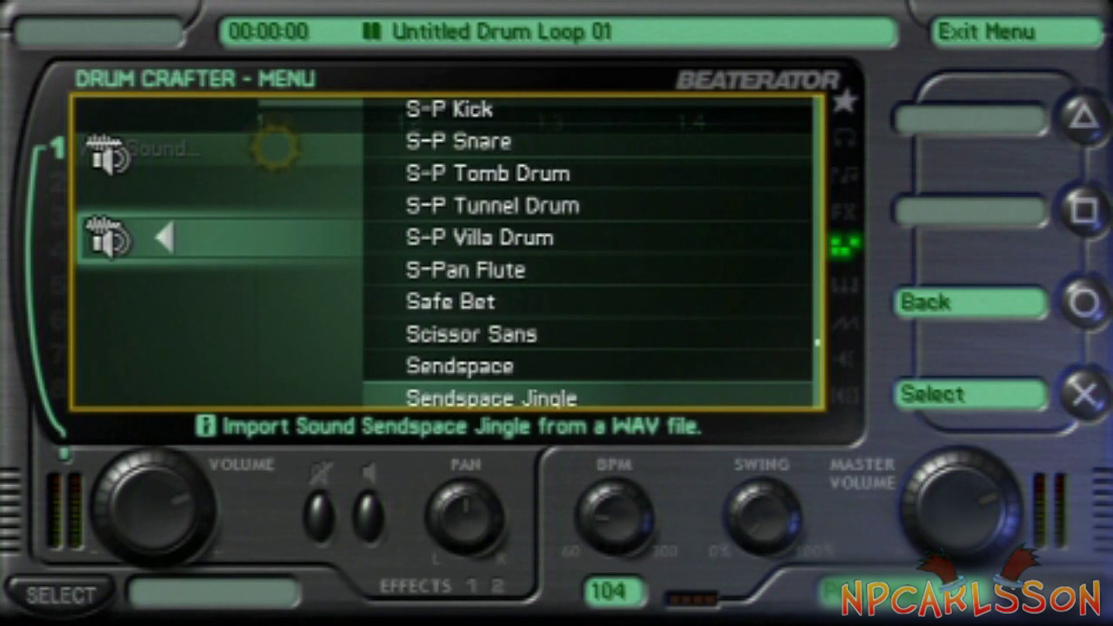
{"action": "key", "text": "Down"}
{"action": "key", "text": "Down"}
{"action": "key", "text": "Down"}
{"action": "key", "text": "Down"}
{"action": "key", "text": "Down"}
{"action": "key", "text": "Down"}
{"action": "key", "text": "Down"}
{"action": "key", "text": "Down"}
{"action": "key", "text": "Down"}
{"action": "key", "text": "Down"}
{"action": "key", "text": "Down"}
{"action": "key", "text": "Down"}
{"action": "key", "text": "Up"}
{"action": "key", "text": "Up"}
{"action": "key", "text": "Up"}
{"action": "key", "text": "Up"}
{"action": "key", "text": "Up"}
{"action": "key", "text": "Up"}
{"action": "key", "text": "Up"}
{"action": "key", "text": "Up"}
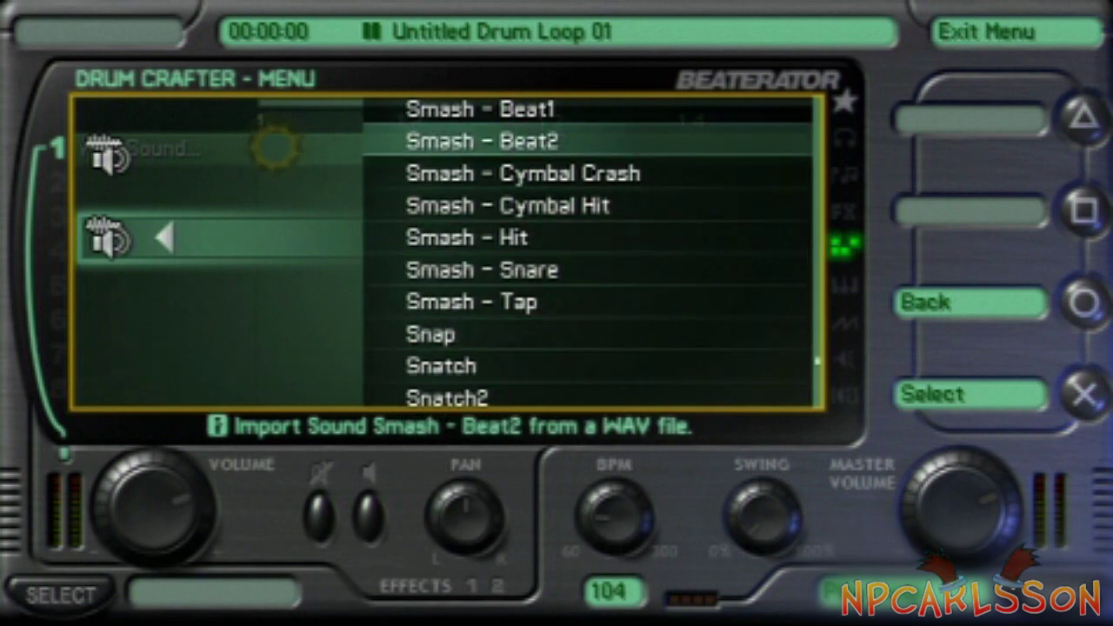
{"action": "key", "text": "Return"}
{"action": "key", "text": "Return"}
Step: Place "Smash - Beat1" triggers on beats 1, 1.2, 1.3 and 1.4 of the loop
{"action": "key", "text": "Return"}
{"action": "key", "text": "Return"}
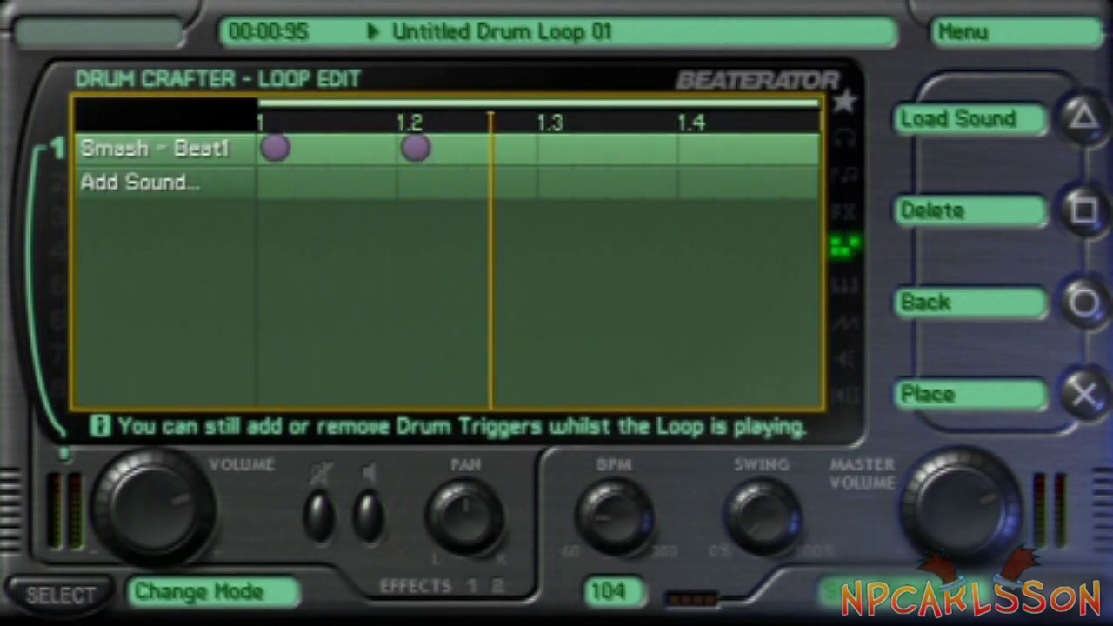
{"action": "key", "text": "Return"}
{"action": "key", "text": "Right"}
Step: Import the WAV sample "Smash - Beat2" as the sound of the drum loop's second track
{"action": "key", "text": "Down"}
{"action": "key", "text": "Return"}
{"action": "key", "text": "Down"}
{"action": "key", "text": "Return"}
{"action": "key", "text": "Return"}
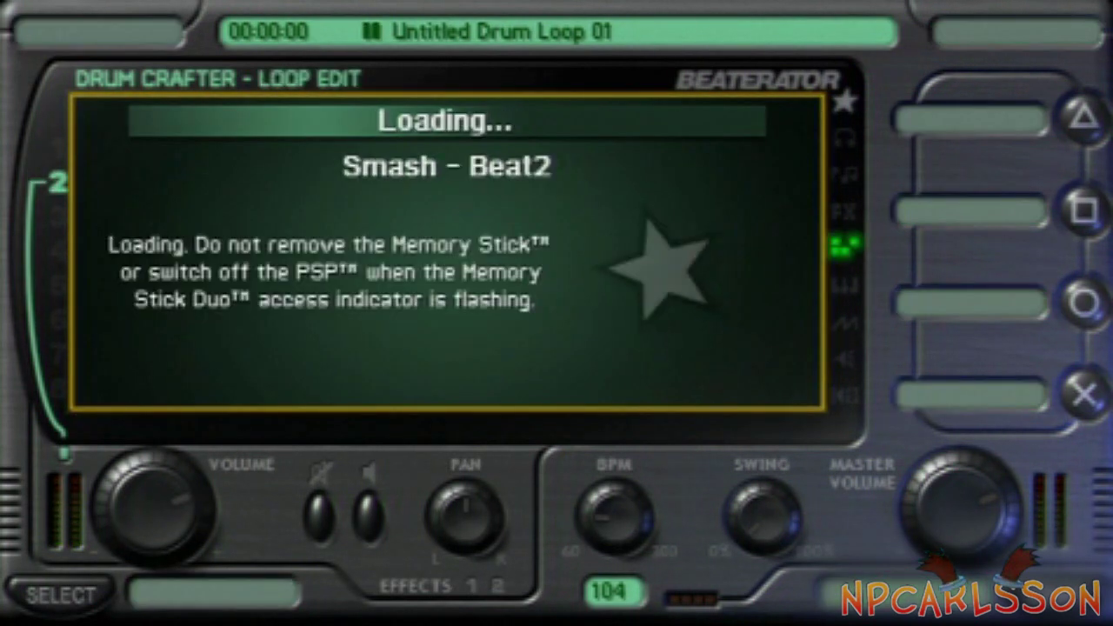
Step: Place "Smash - Beat2" triggers one slot before beats 1.2, 1.3 and 1.4, playing the loop to check the rhythm
{"action": "key", "text": "Right"}
{"action": "key", "text": "Return"}
{"action": "key", "text": "space"}
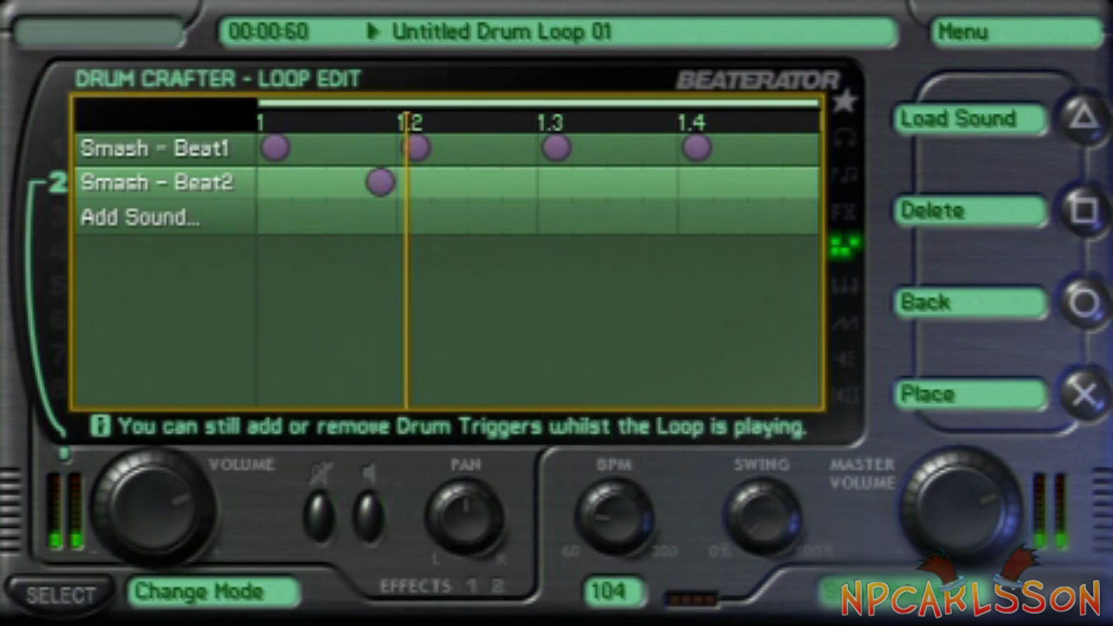
{"action": "key", "text": "Right"}
{"action": "key", "text": "Return"}
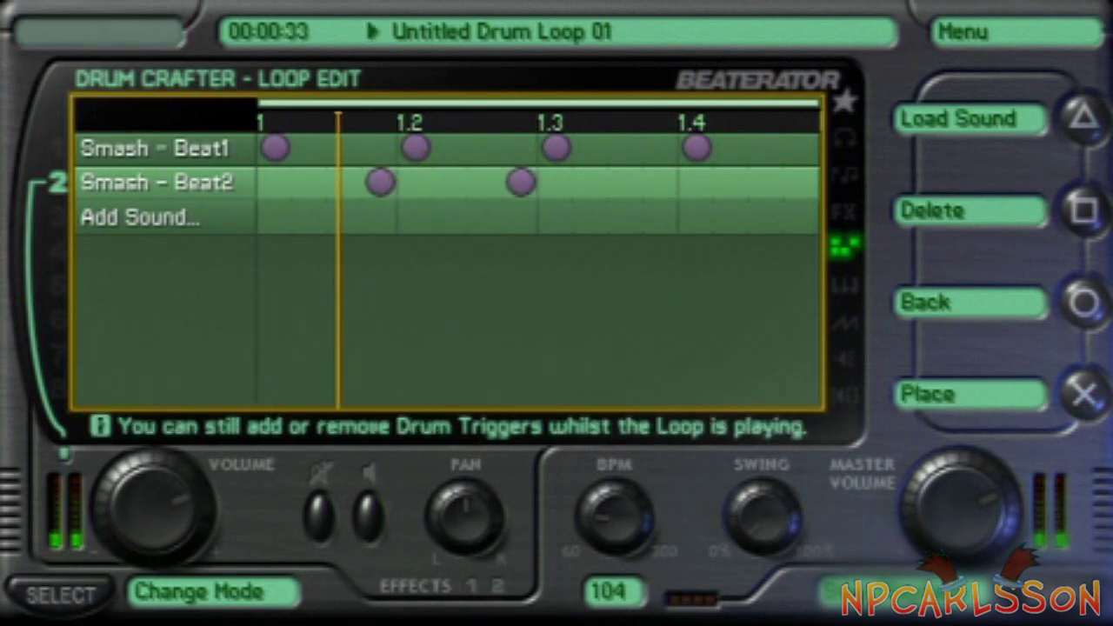
{"action": "key", "text": "Right"}
{"action": "key", "text": "Right"}
{"action": "key", "text": "space"}
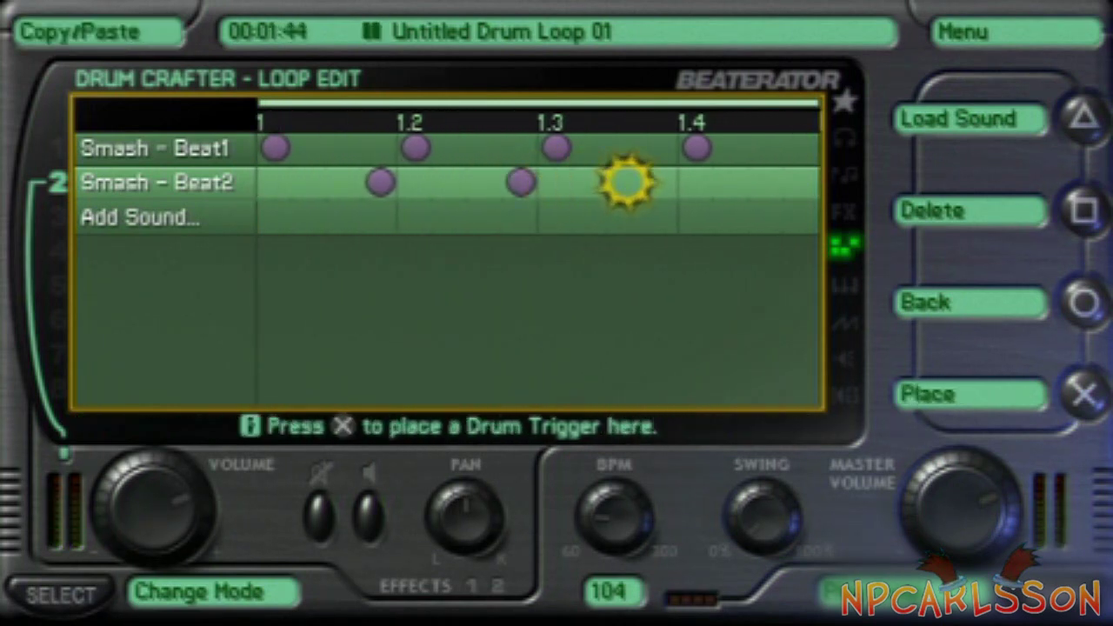
{"action": "key", "text": "Return"}
{"action": "key", "text": "space"}
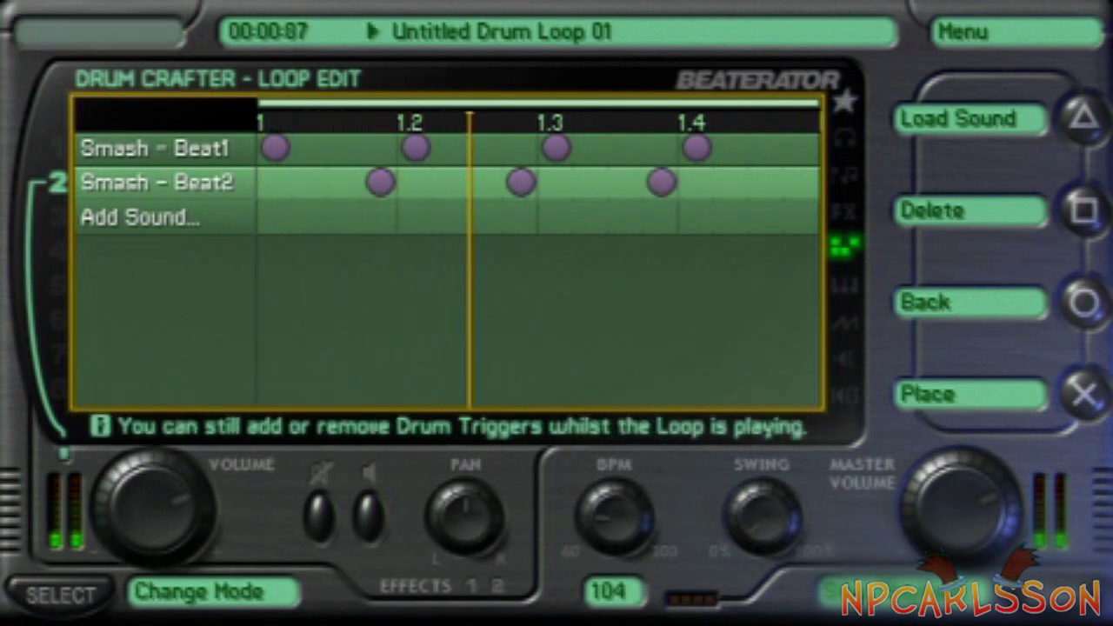
Step: Set the tempo to 106 BPM and play the drum loop
{"action": "key", "text": "Tab"}
{"action": "key", "text": "Right"}
{"action": "key", "text": "Right"}
{"action": "key", "text": "Right"}
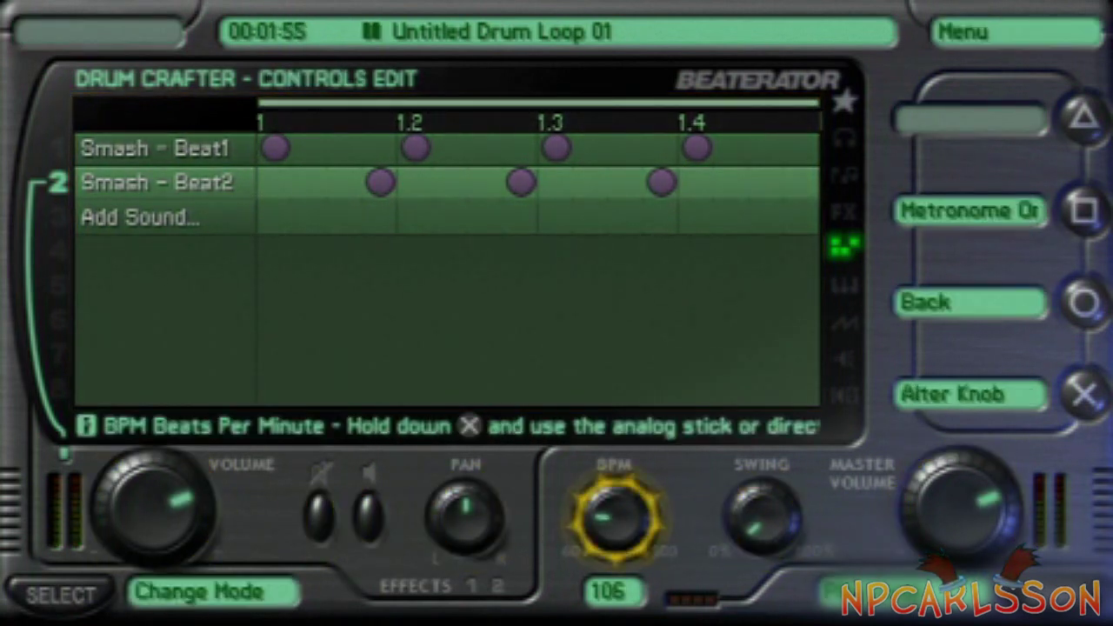
{"action": "key", "text": "space"}
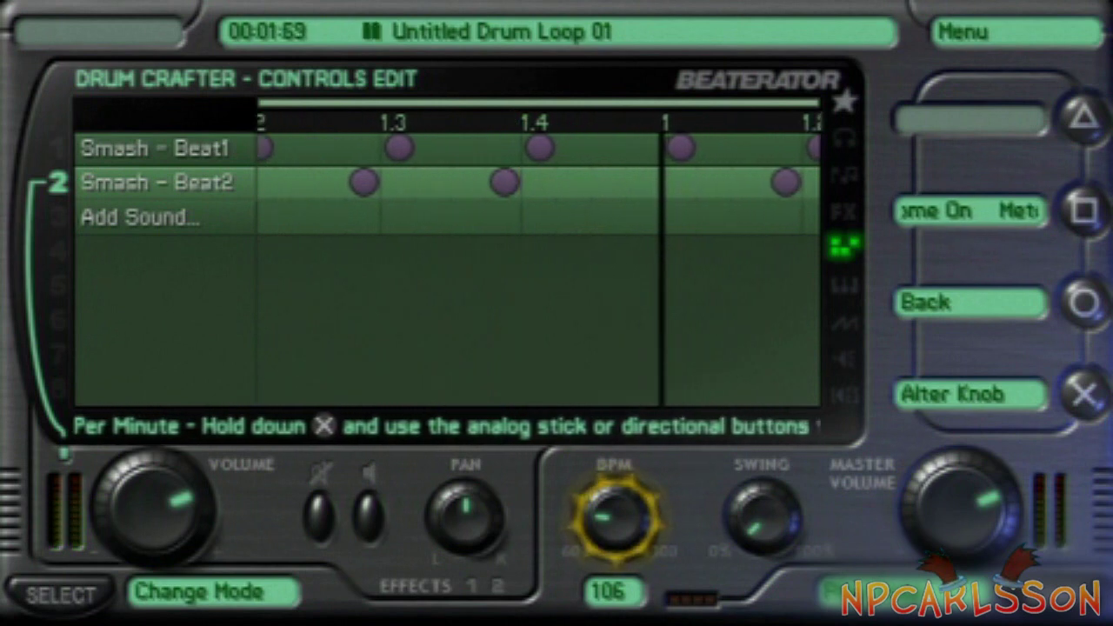
{"action": "key", "text": "space"}
{"action": "key", "text": "Tab"}
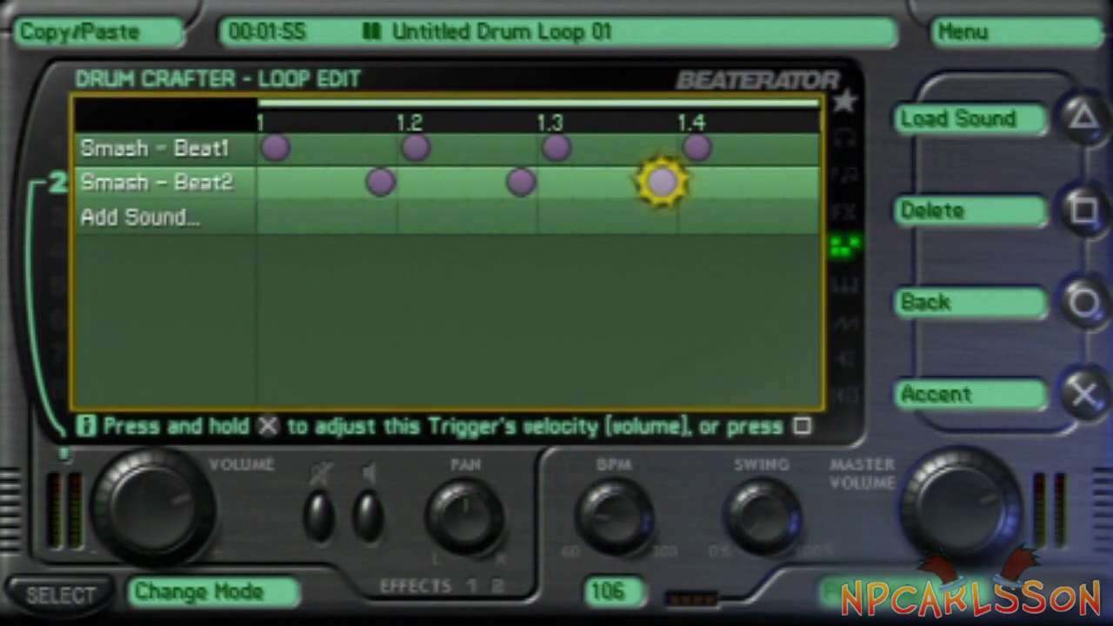
{"action": "key", "text": "space"}
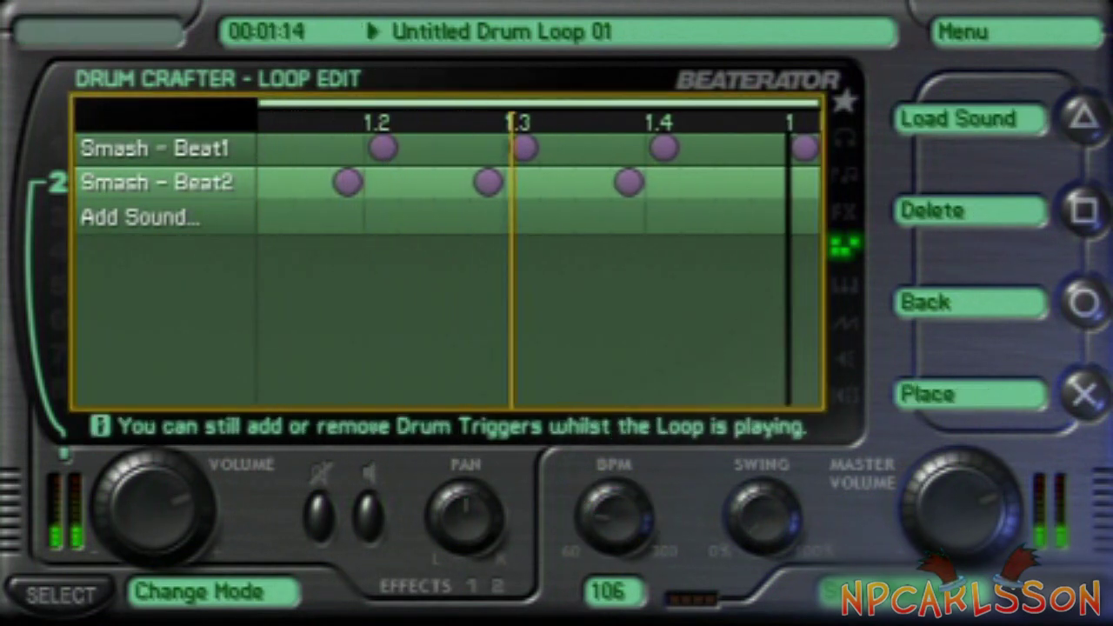
Step: Import "Smash - Cymbal Crash" on the third track and place it on beat 1.4 instead of the "Smash - Beat1" trigger
{"action": "key", "text": "space"}
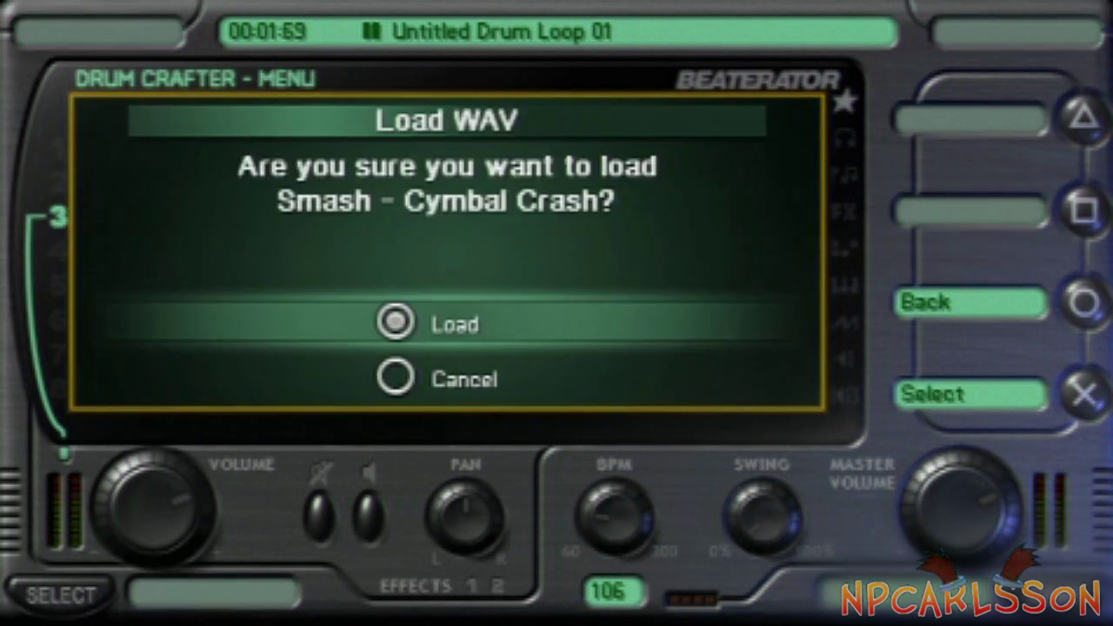
{"action": "key", "text": "Return"}
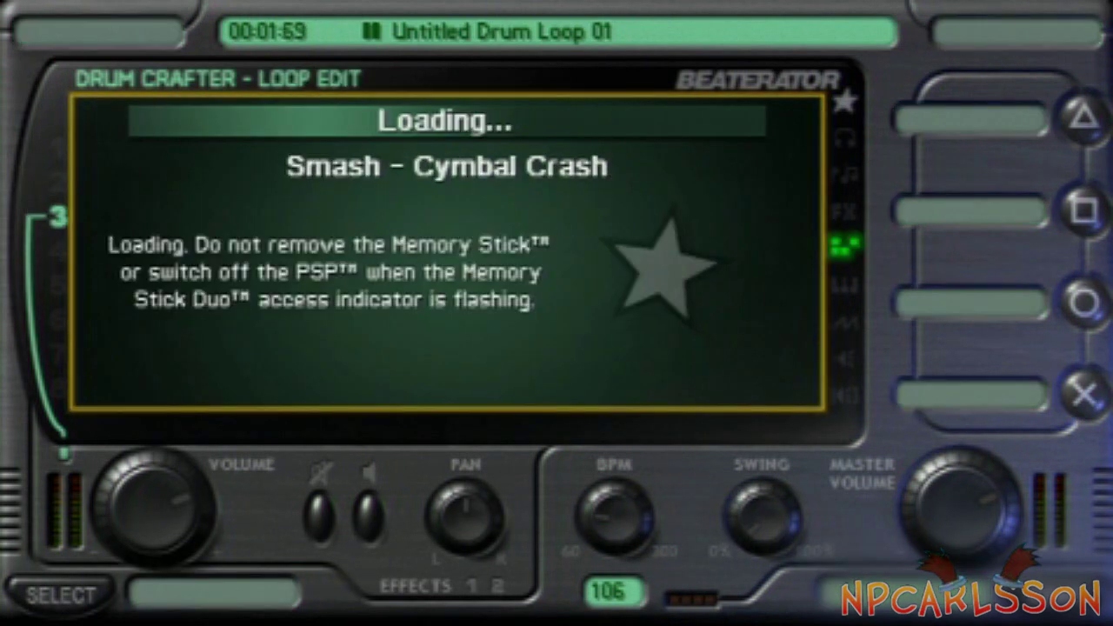
{"action": "key", "text": "Up"}
{"action": "key", "text": "Up"}
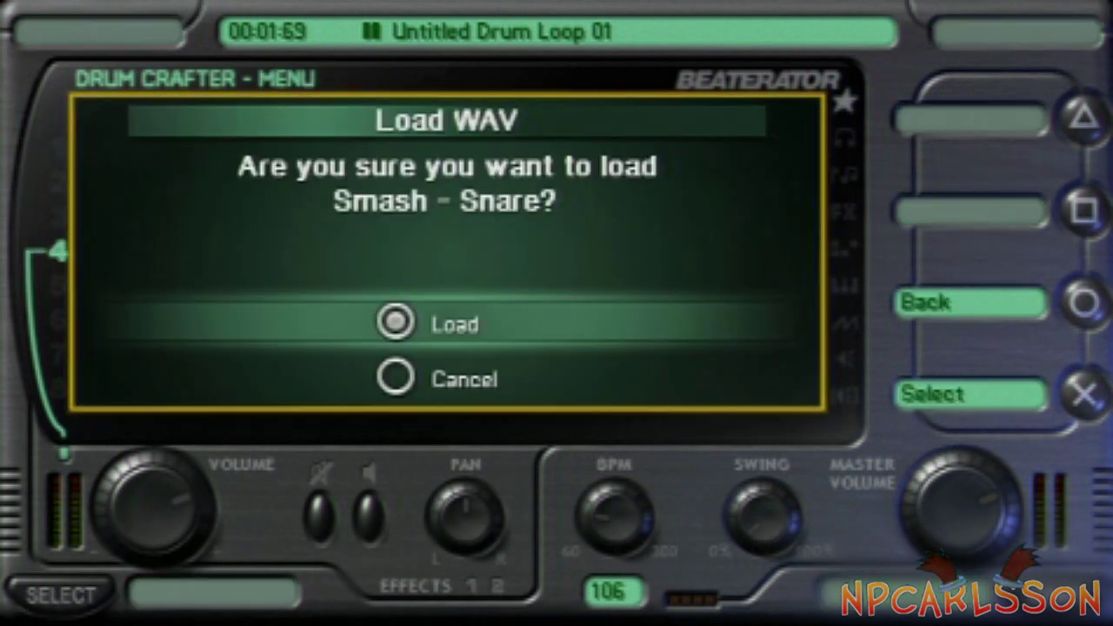
Step: Import "Smash - Snare" on the fourth track, with triggers on the last two slots of the bar, and play the loop
{"action": "key", "text": "Return"}
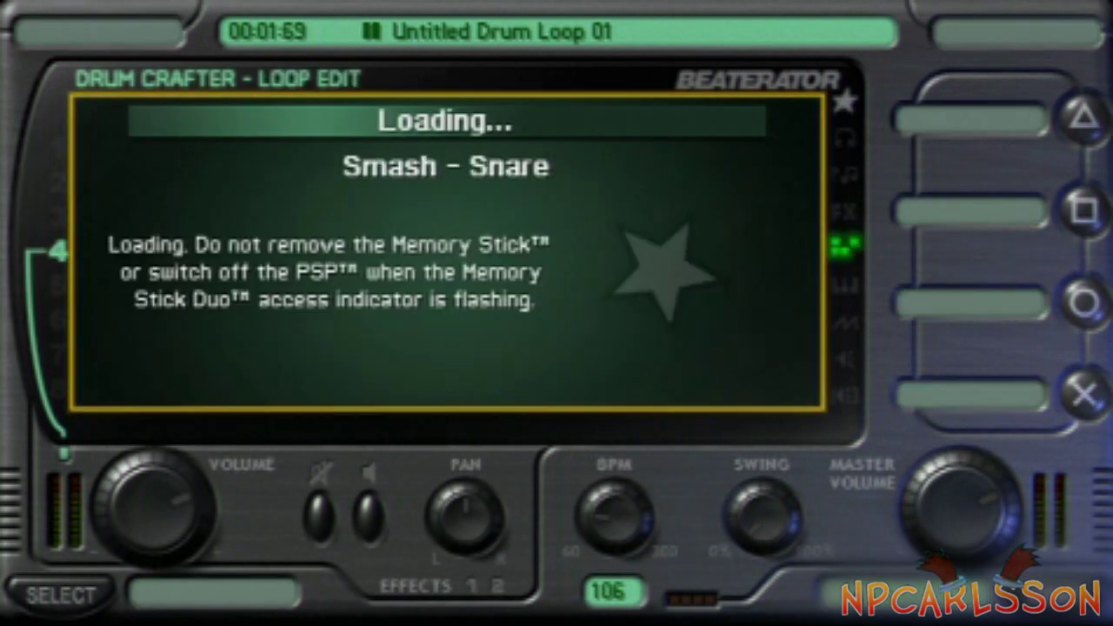
{"action": "key", "text": "Return"}
{"action": "key", "text": "space"}
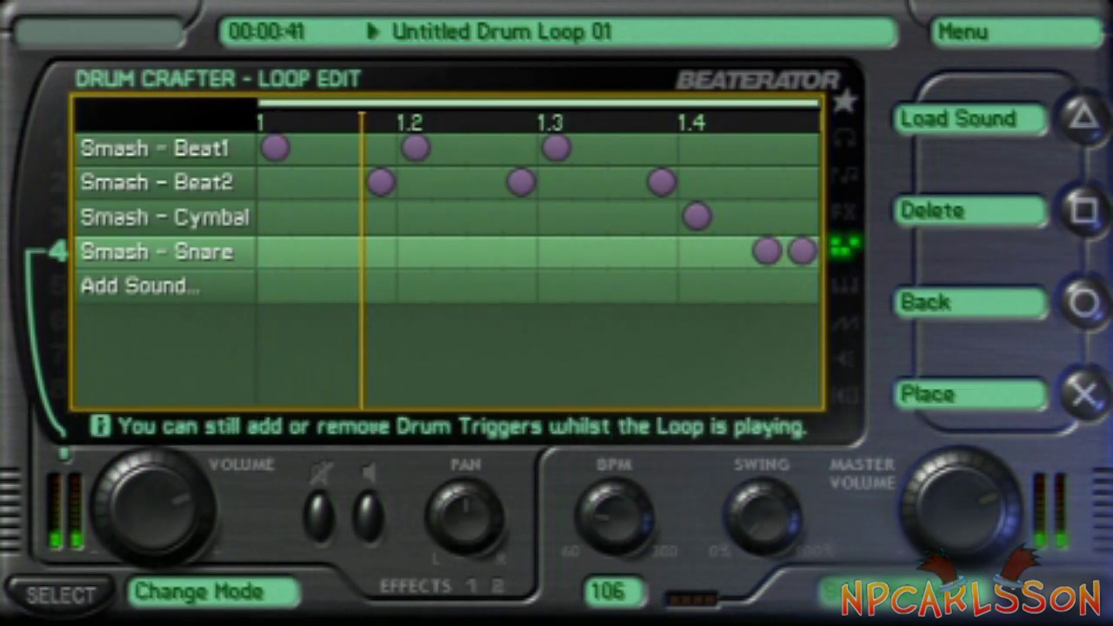
{"action": "key", "text": "space"}
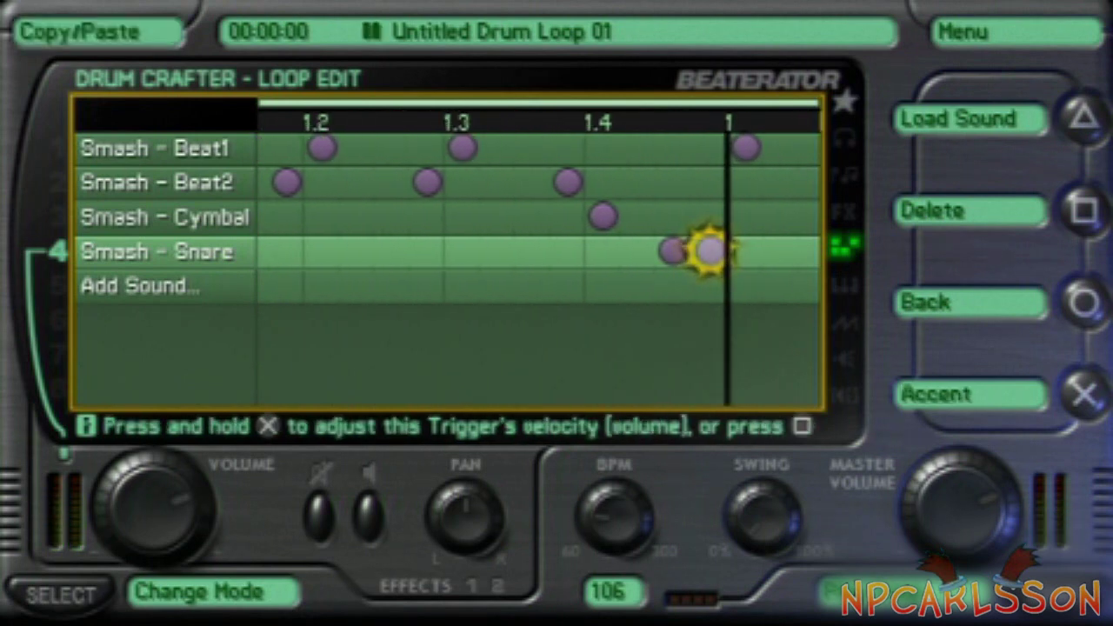
Step: Set the tempo to 107 BPM and play the drum loop
{"action": "key", "text": "Tab"}
{"action": "key", "text": "Right"}
{"action": "key", "text": "space"}
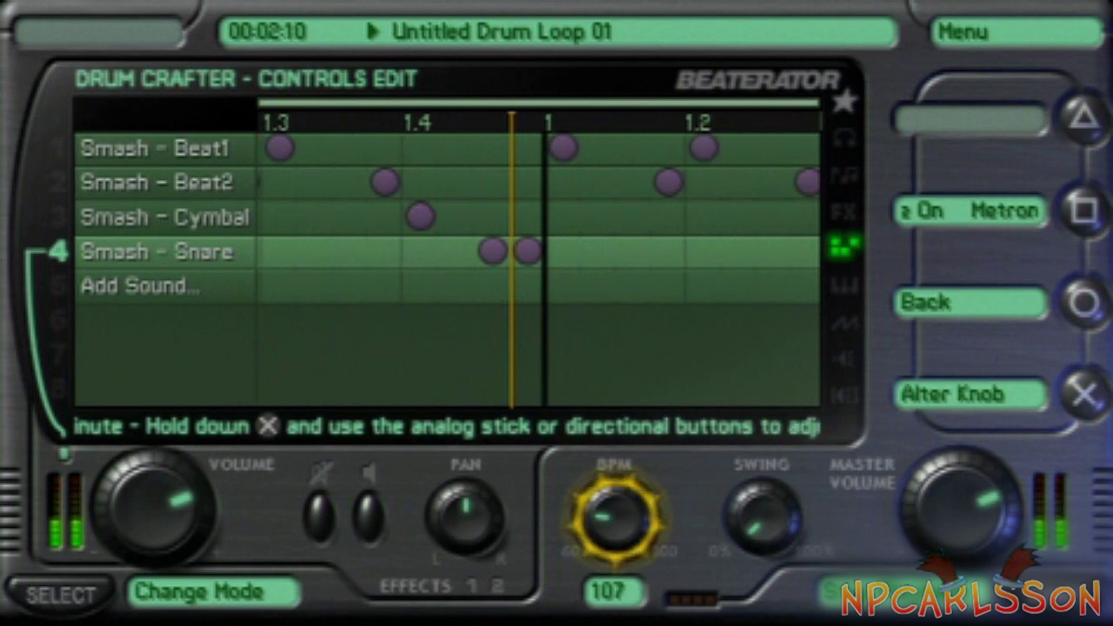
{"action": "key", "text": "space"}
{"action": "key", "text": "Tab"}
{"action": "key", "text": "space"}
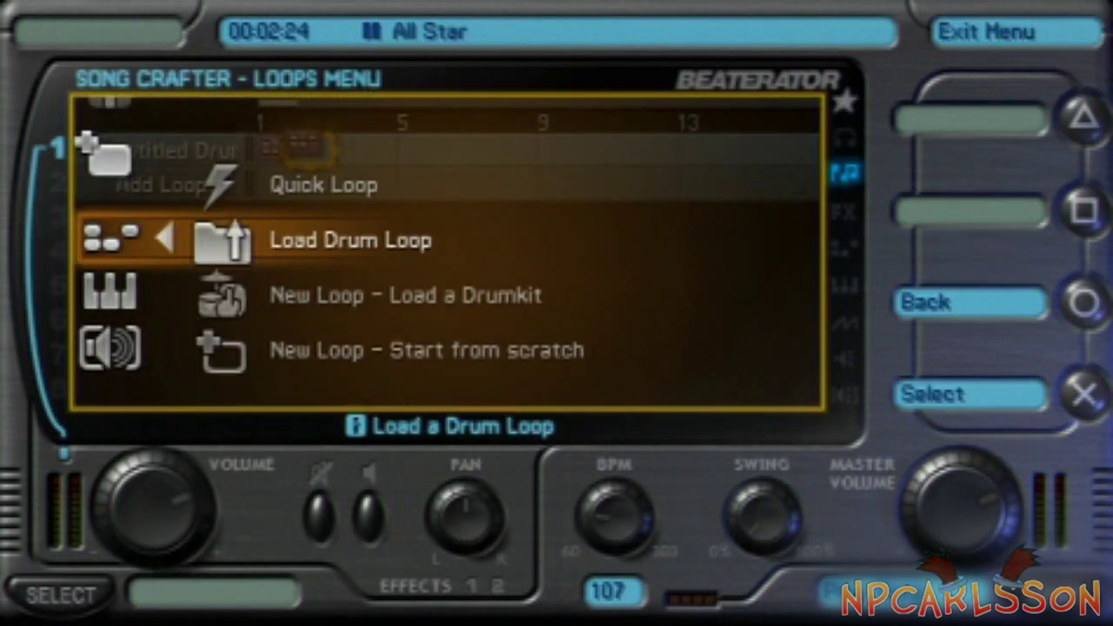
Step: Start another drum loop from scratch named "Untitled Drum Loop 02" and choose a length of 4 bars
{"action": "key", "text": "Down"}
{"action": "key", "text": "Down"}
{"action": "key", "text": "Return"}
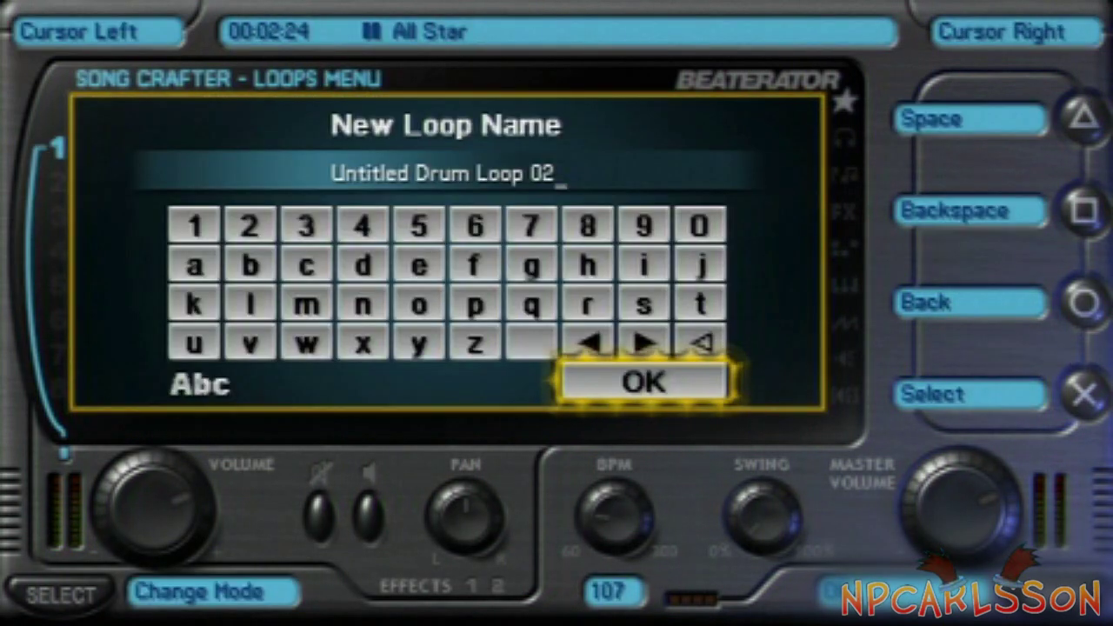
{"action": "key", "text": "Return"}
{"action": "key", "text": "Down"}
{"action": "key", "text": "Down"}
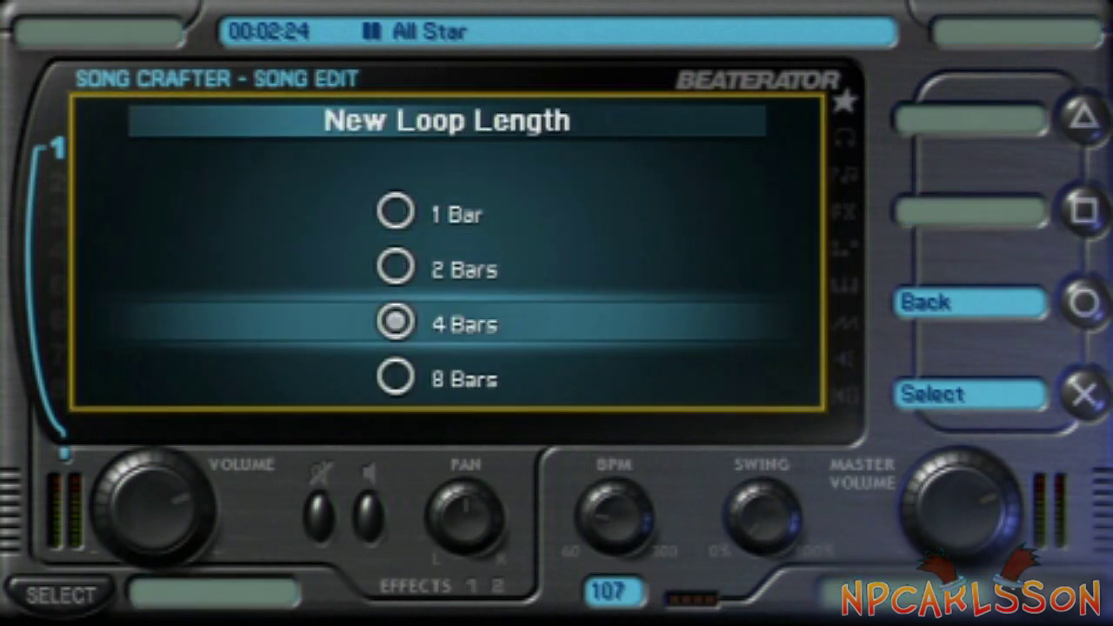